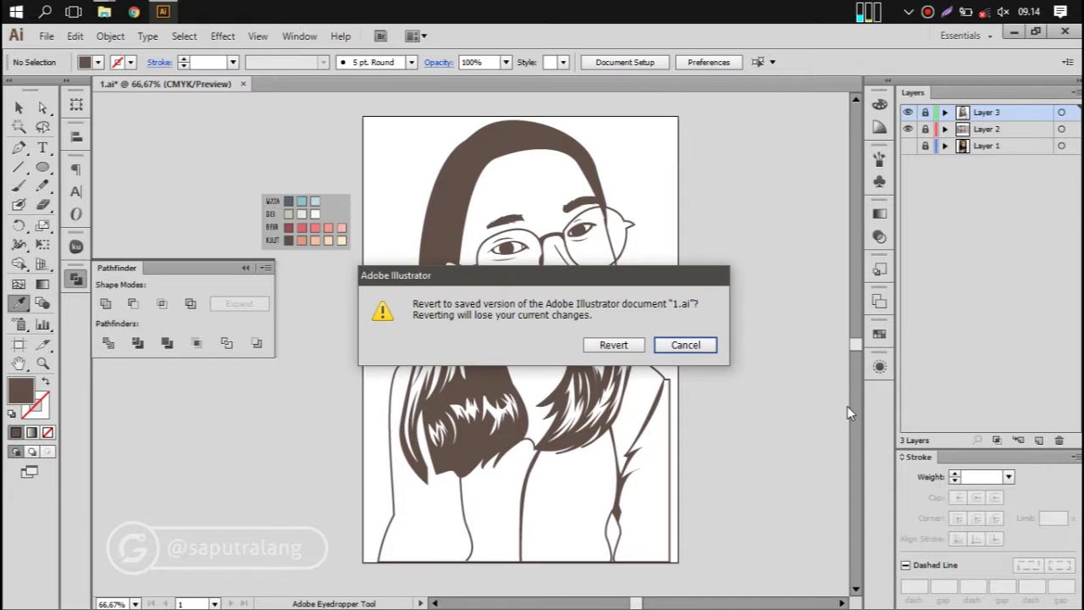
Step: Trace the jawline, chin and neck edge as a new Pen path
click(684, 344)
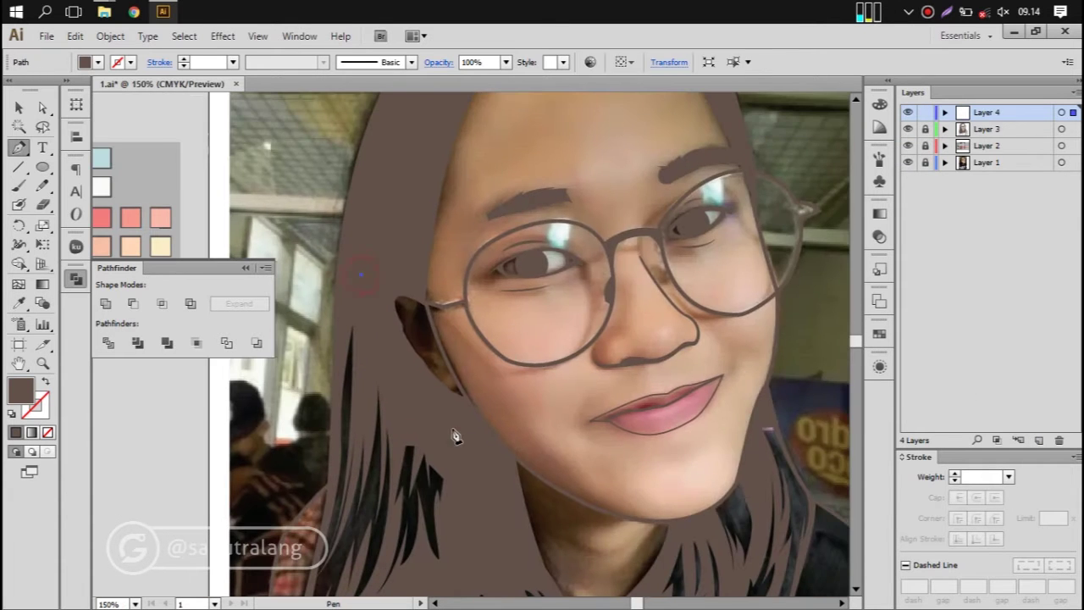
drag(455, 436, 531, 467)
key(ctrl+plus)
key(ctrl+plus)
drag(650, 551, 720, 550)
key(ctrl+plus)
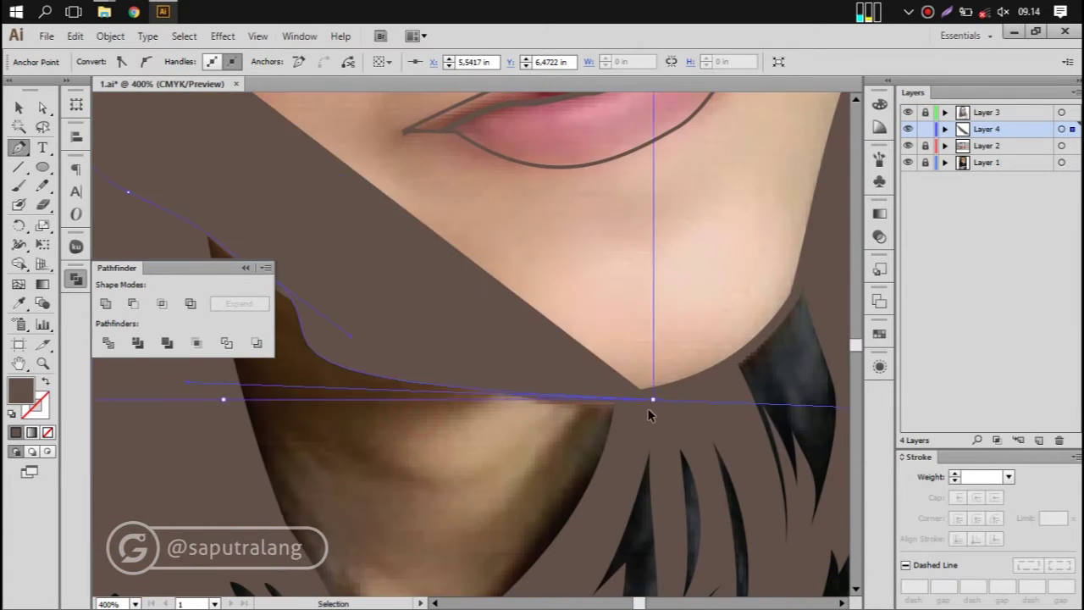
scroll(649, 414, down, 3)
scroll(658, 198, right, 2)
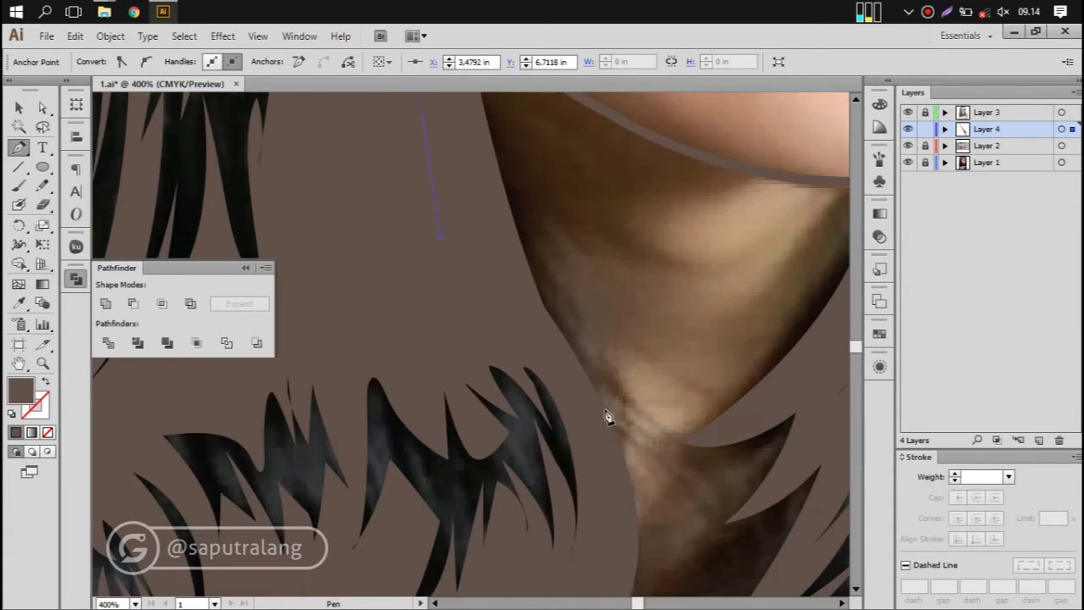
scroll(607, 416, down, 3)
click(601, 409)
Step: Finish the face-and-neck shape and fill it with the light peach skin swatch
mouse_move(641, 471)
mouse_down()
mouse_move(750, 356)
mouse_move(798, 229)
mouse_move(611, 362)
mouse_up()
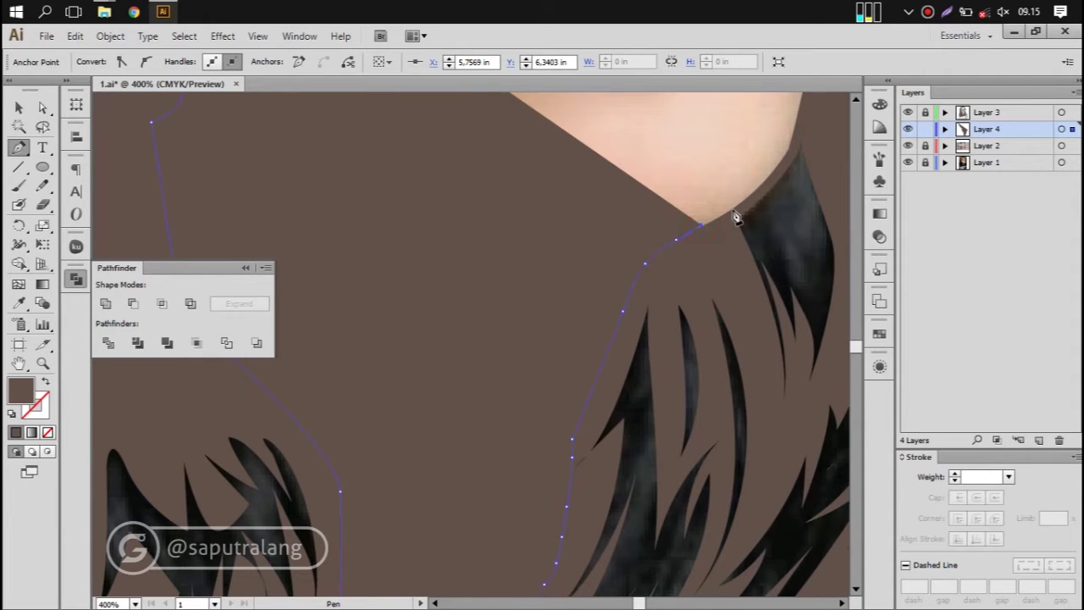
drag(821, 153, 576, 242)
scroll(585, 212, up, 2)
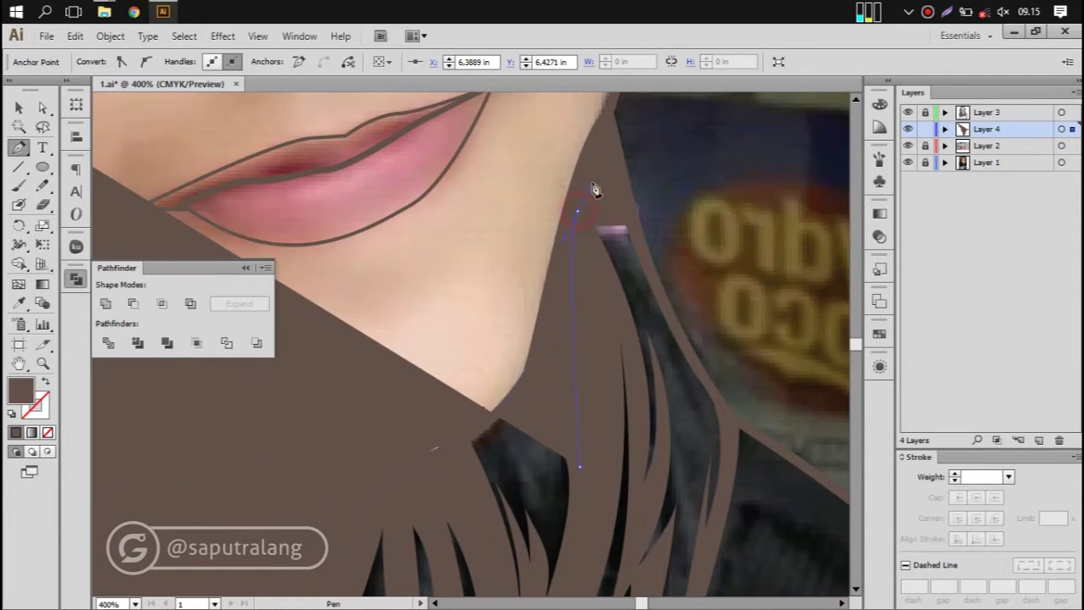
scroll(551, 203, up, 2)
scroll(525, 246, up, 2)
scroll(542, 262, up, 2)
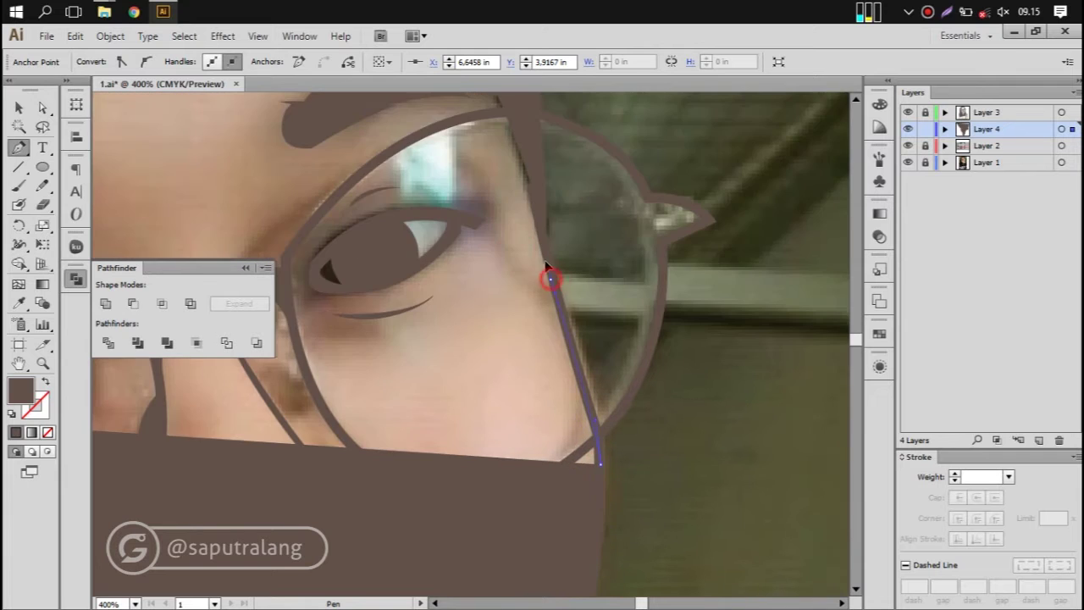
scroll(551, 350, up, 2)
scroll(581, 321, up, 2)
scroll(593, 288, up, 2)
scroll(596, 273, down, 1)
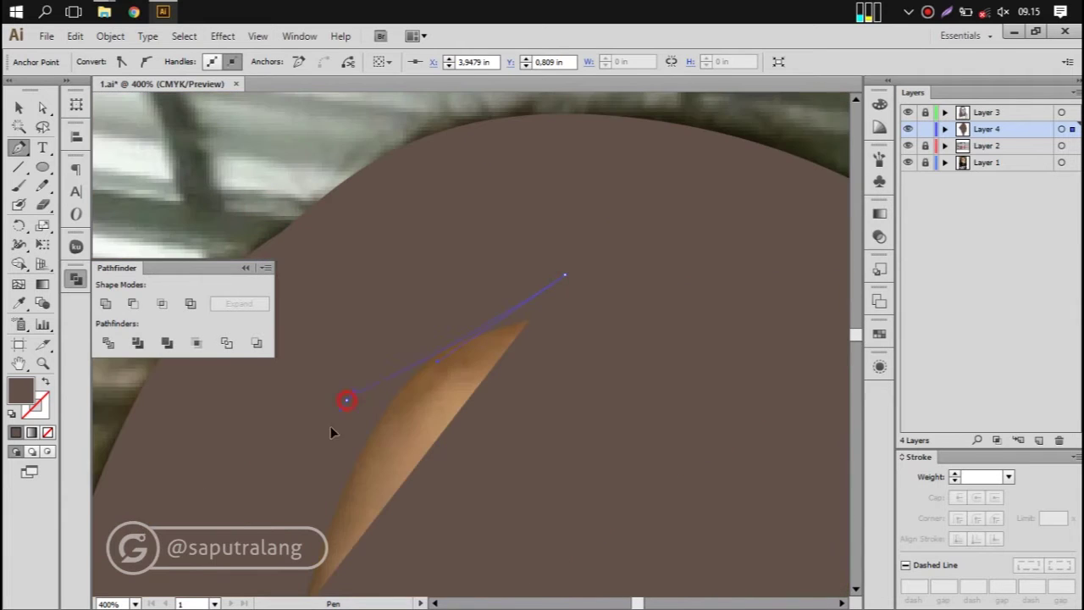
scroll(331, 430, down, 1)
scroll(455, 319, down, 2)
scroll(455, 353, down, 1)
key(i)
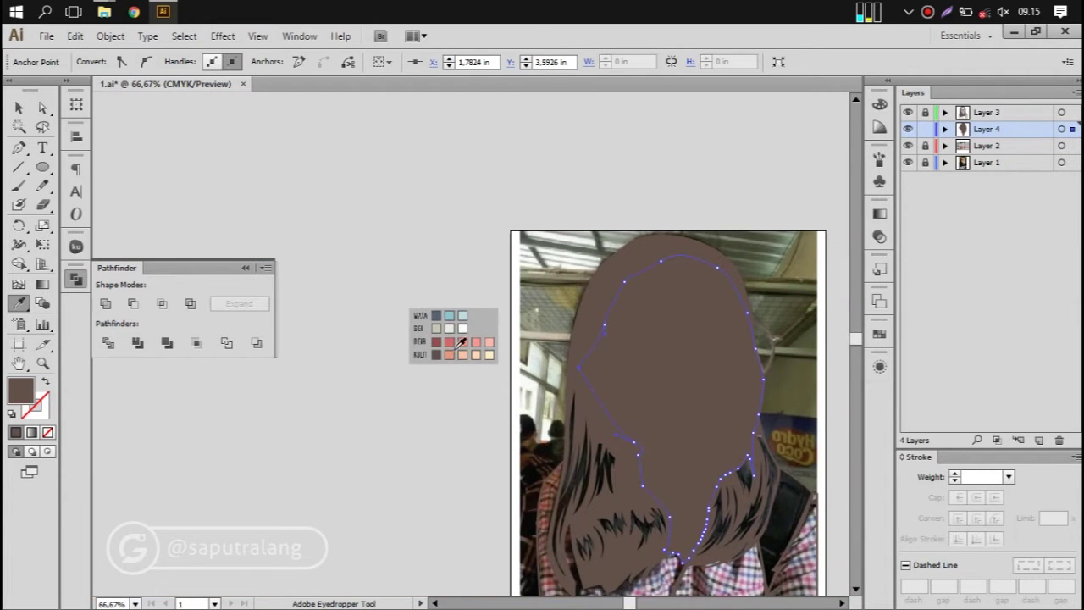
click(459, 356)
key(ctrl+shift+a)
Step: With Layer 4 in Outline view, start the shadow path from chin, across cheek, below the glasses
key(p)
scroll(429, 458, up, 2)
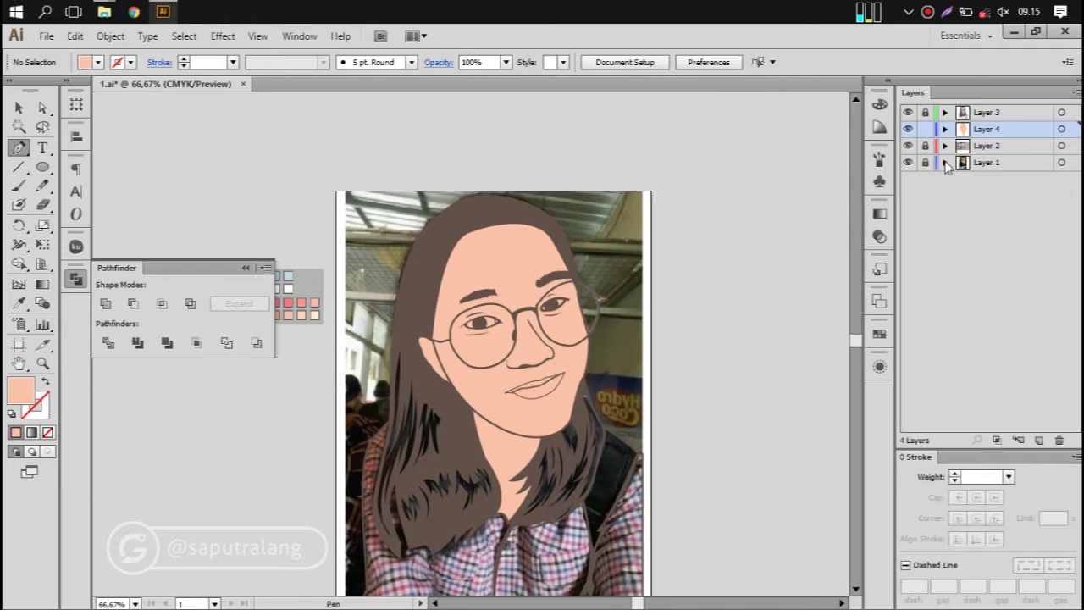
ctrl+click(909, 129)
scroll(503, 406, up, 3)
click(581, 449)
drag(398, 326, 398, 282)
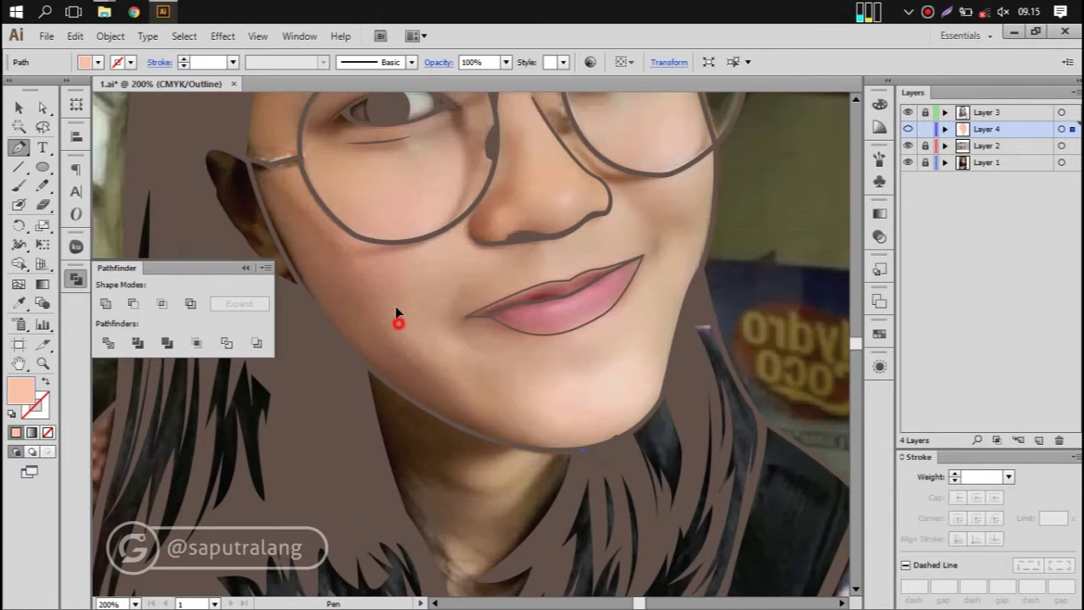
drag(434, 224, 512, 453)
drag(366, 363, 366, 292)
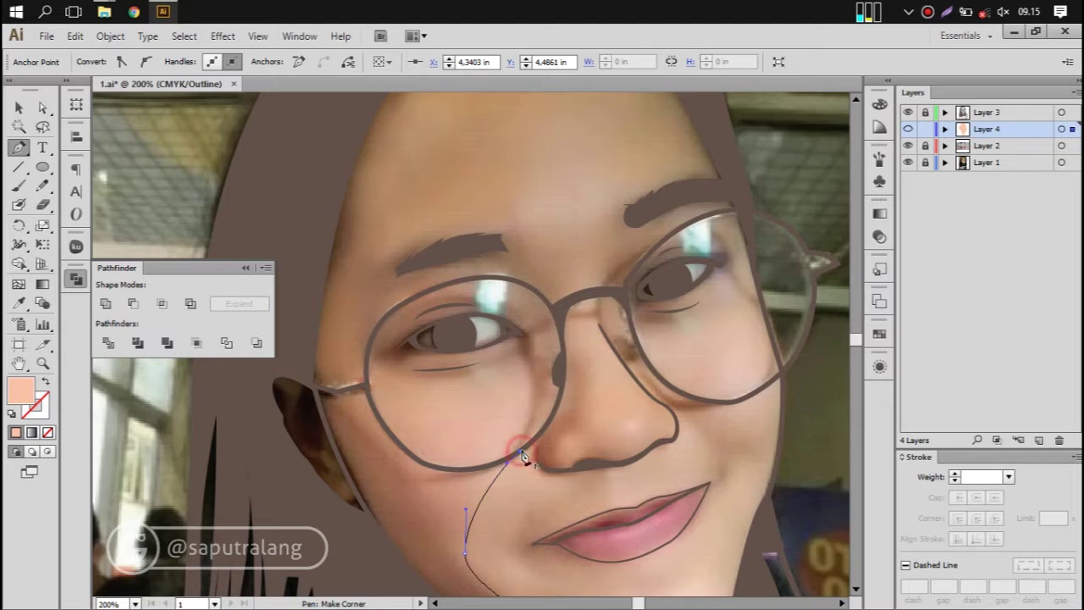
Step: Curve the shadow edge along the lens and up toward the eyebrow
alt+scroll(523, 456, up, 1)
drag(292, 440, 430, 459)
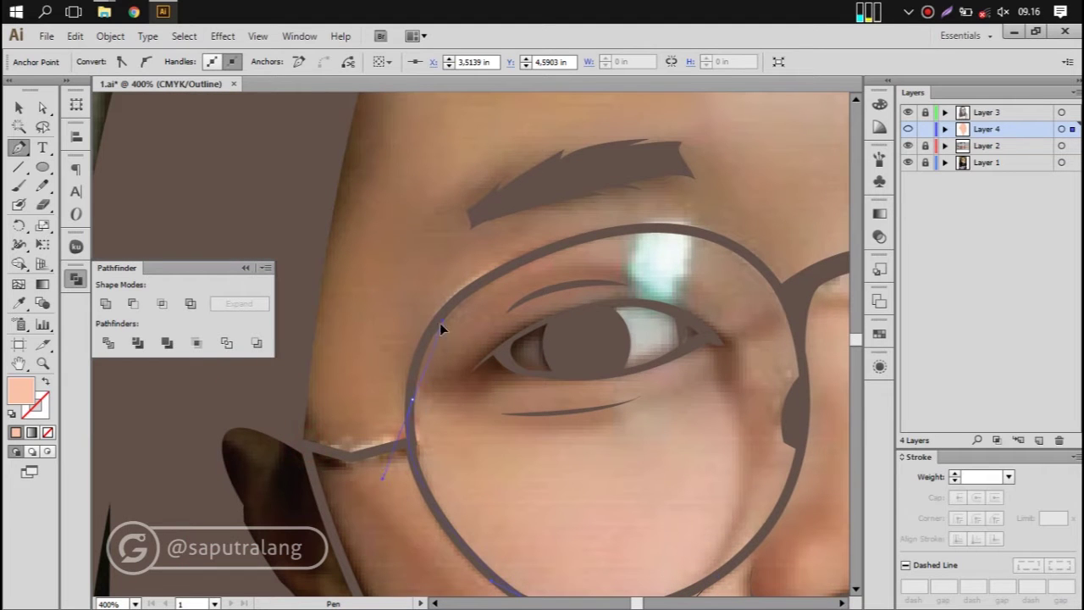
mouse_move(736, 411)
mouse_down()
mouse_move(714, 272)
mouse_move(653, 418)
mouse_up()
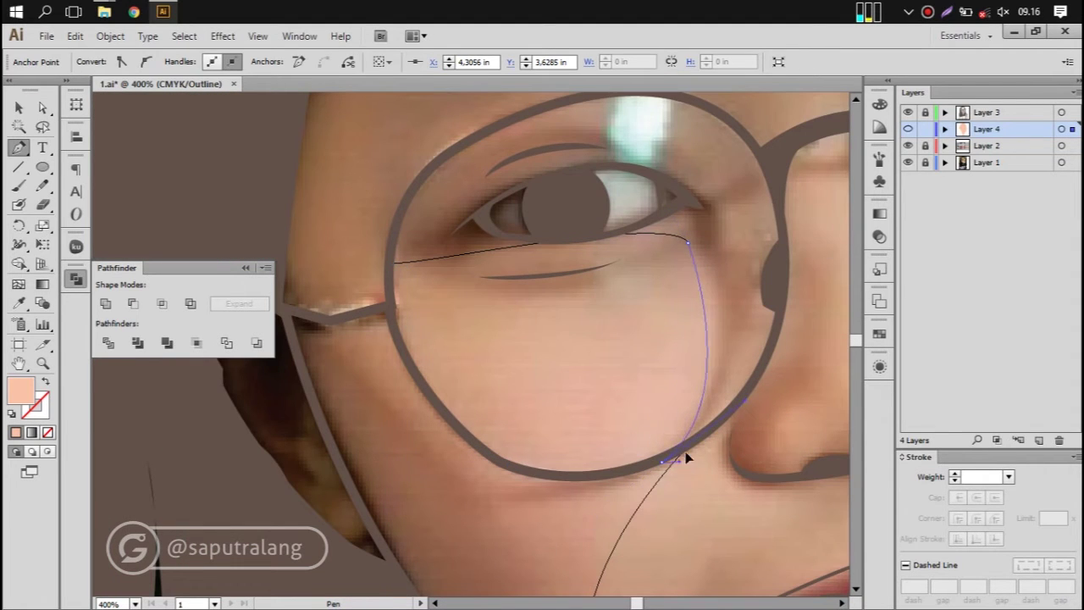
drag(686, 457, 506, 546)
key(ctrl+minus)
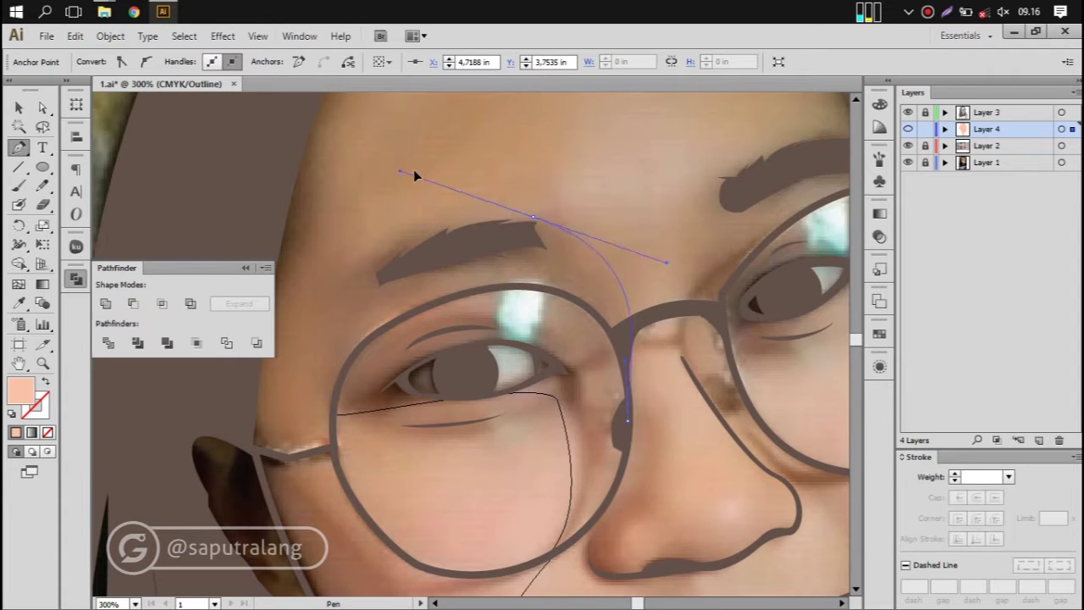
drag(336, 202, 356, 299)
Step: Carry the shadow outline down the side of the face and neck, closing the path
drag(355, 349, 277, 471)
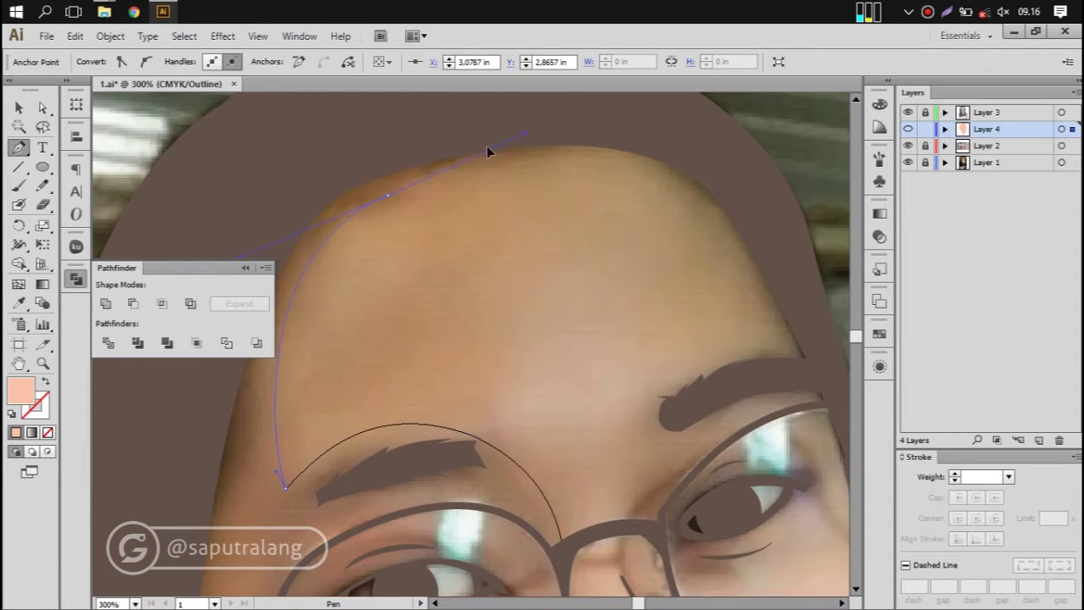
scroll(556, 132, up, 2)
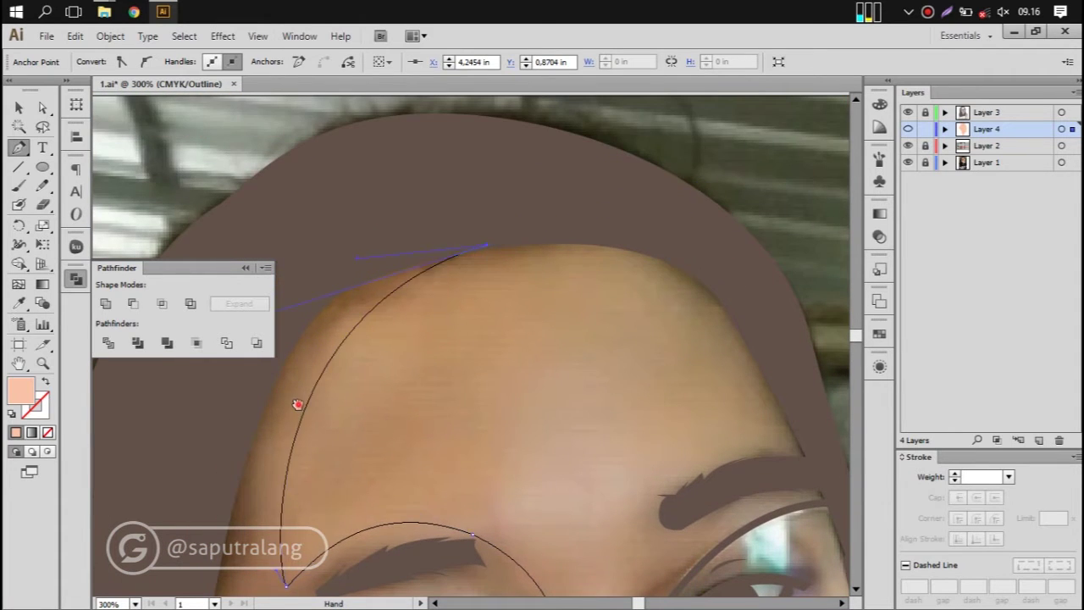
drag(297, 404, 213, 277)
drag(359, 508, 371, 290)
drag(567, 496, 525, 347)
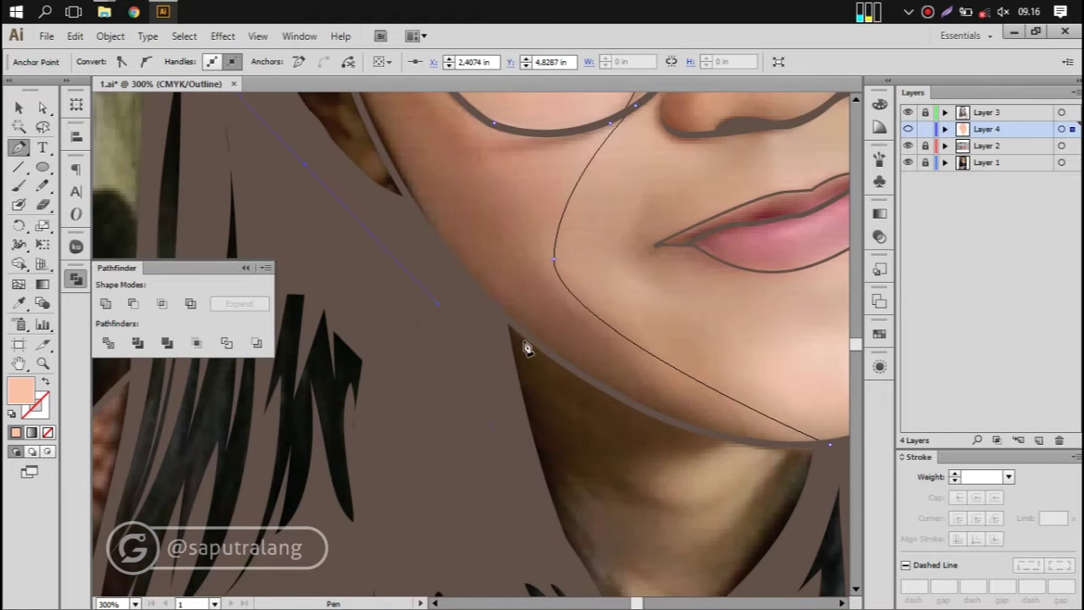
drag(510, 515, 456, 385)
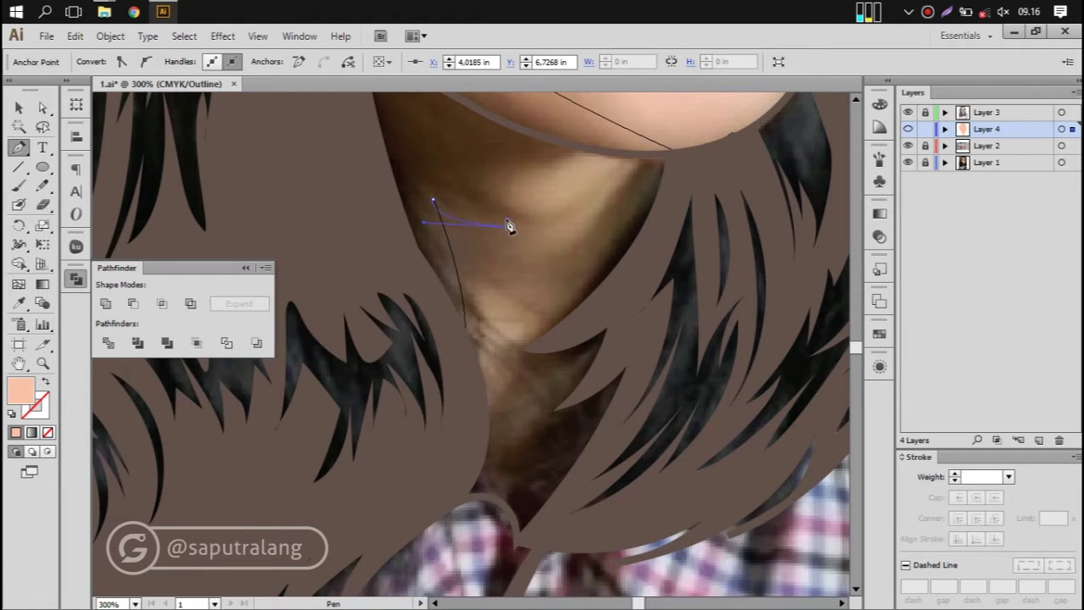
drag(642, 108, 646, 315)
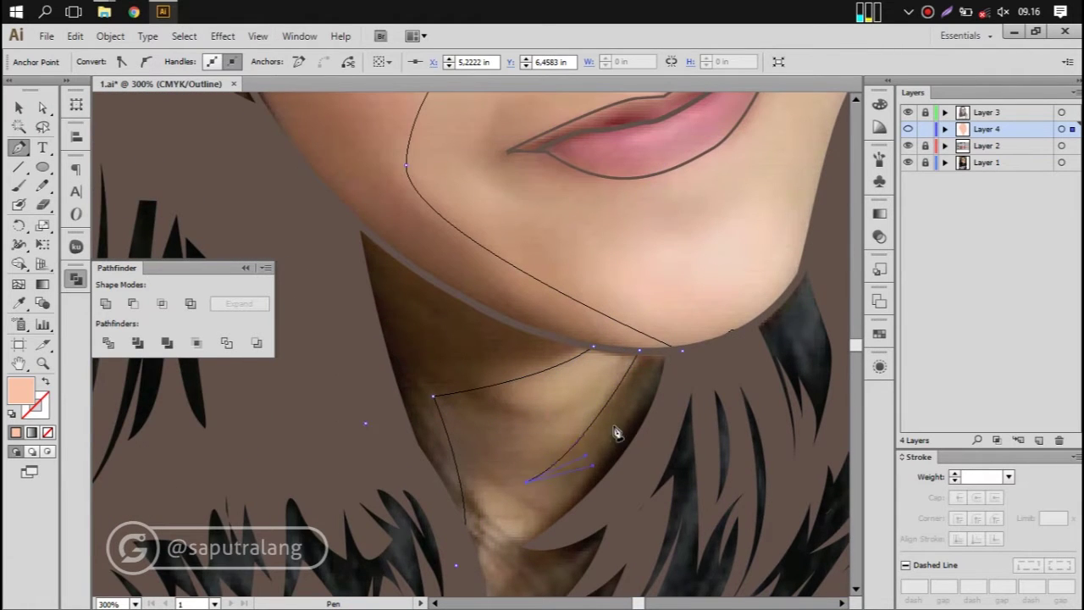
drag(617, 433, 679, 285)
drag(566, 404, 561, 433)
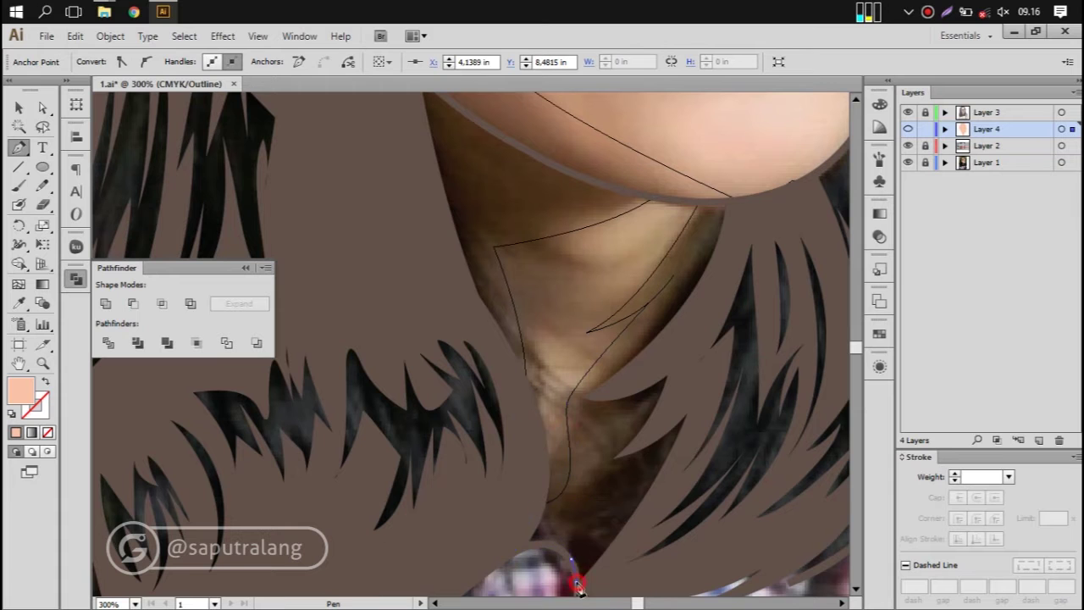
click(743, 204)
Step: Return Layer 4 to Preview and fill the shadow shape with the darker salmon swatch
key(ctrl+minus)
ctrl+click(908, 129)
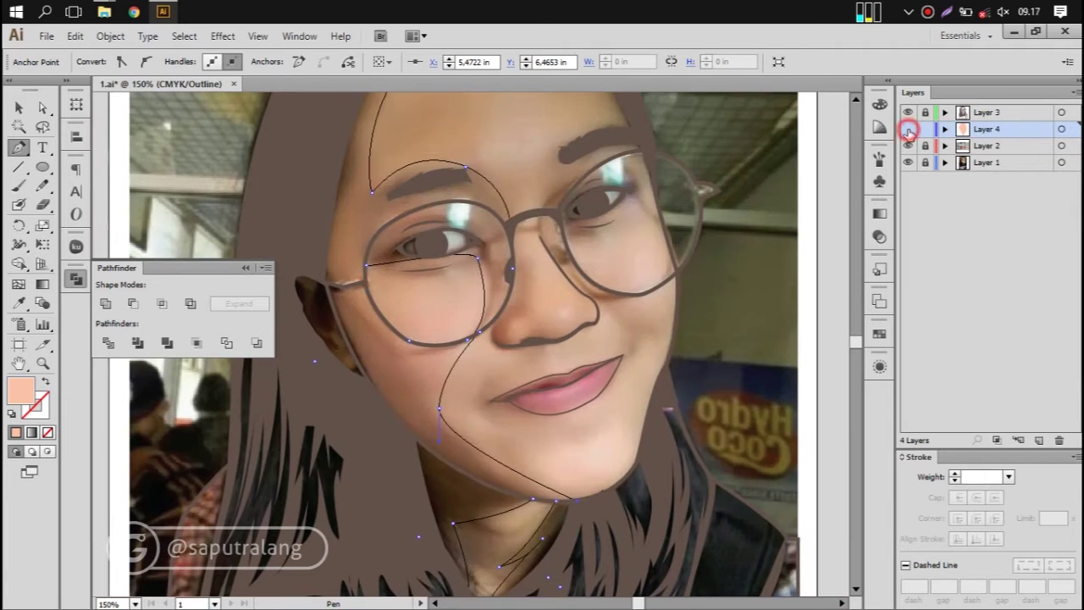
key(a)
click(423, 380)
key(ctrl+minus)
key(ctrl+minus)
click(399, 211)
click(446, 370)
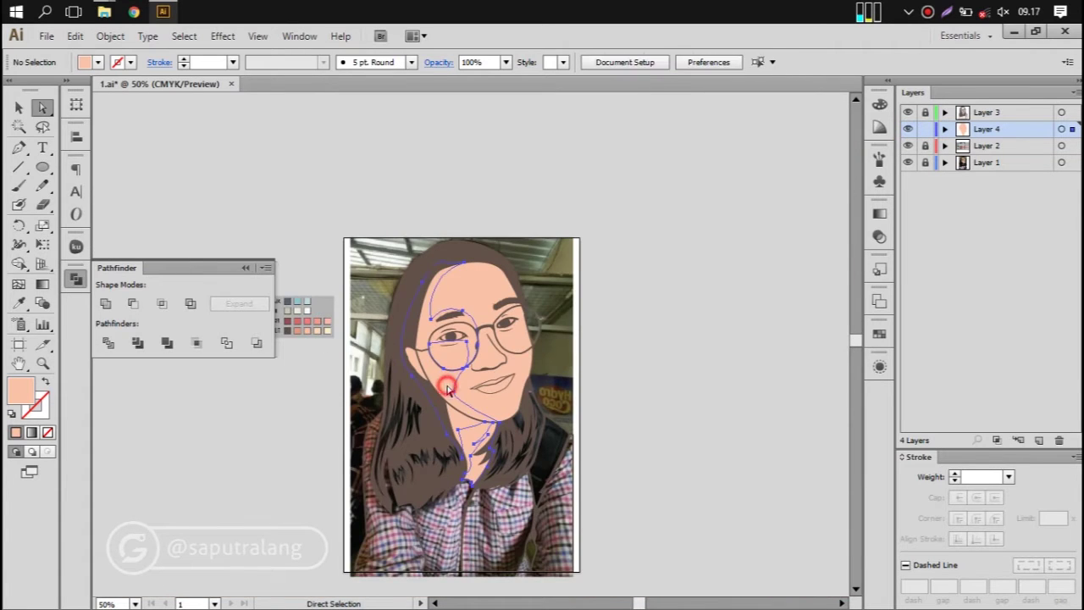
key(i)
click(290, 323)
scroll(291, 323, up, 1)
click(313, 329)
Step: In Outline view, trace the nose shape from the glasses bridge down around the nostril
click(339, 452)
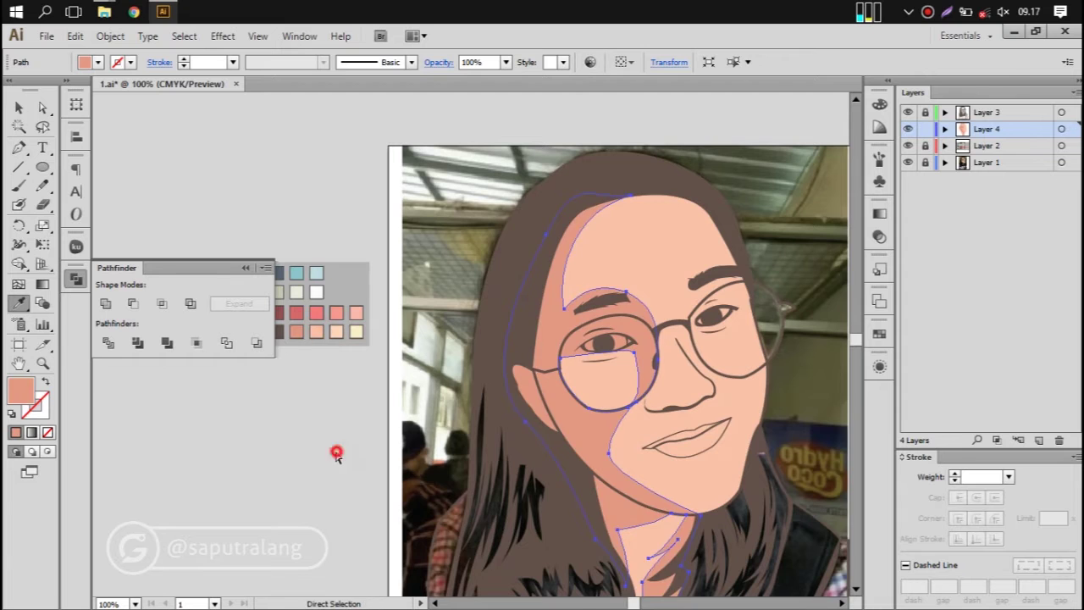
scroll(766, 209, up, 1)
ctrl+click(909, 129)
key(p)
scroll(399, 314, up, 1)
scroll(399, 314, up, 1)
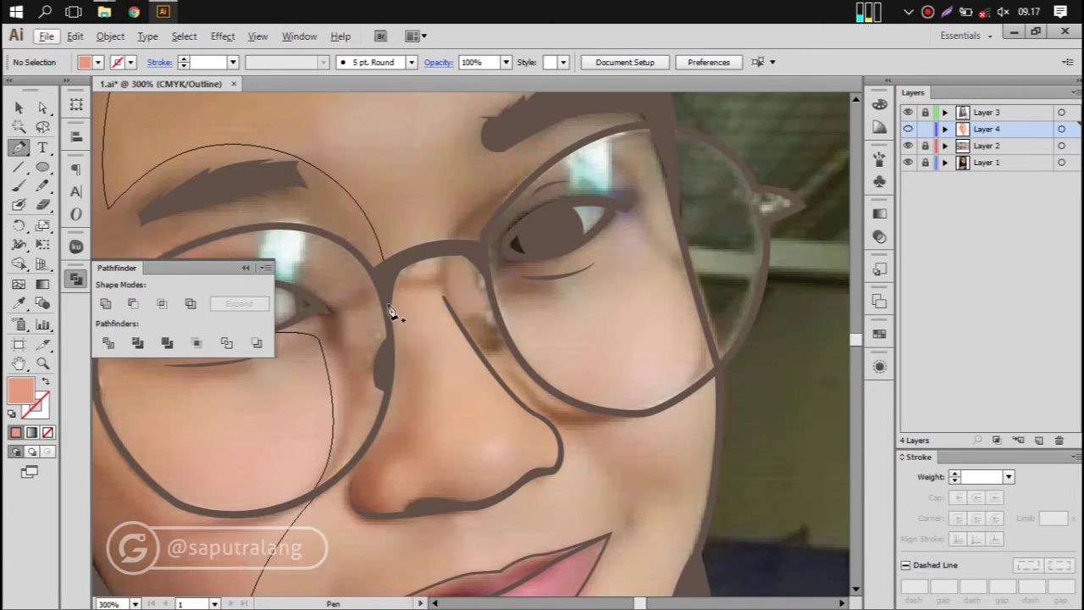
scroll(399, 314, up, 1)
click(385, 281)
drag(409, 476, 366, 529)
ctrl+click(426, 536)
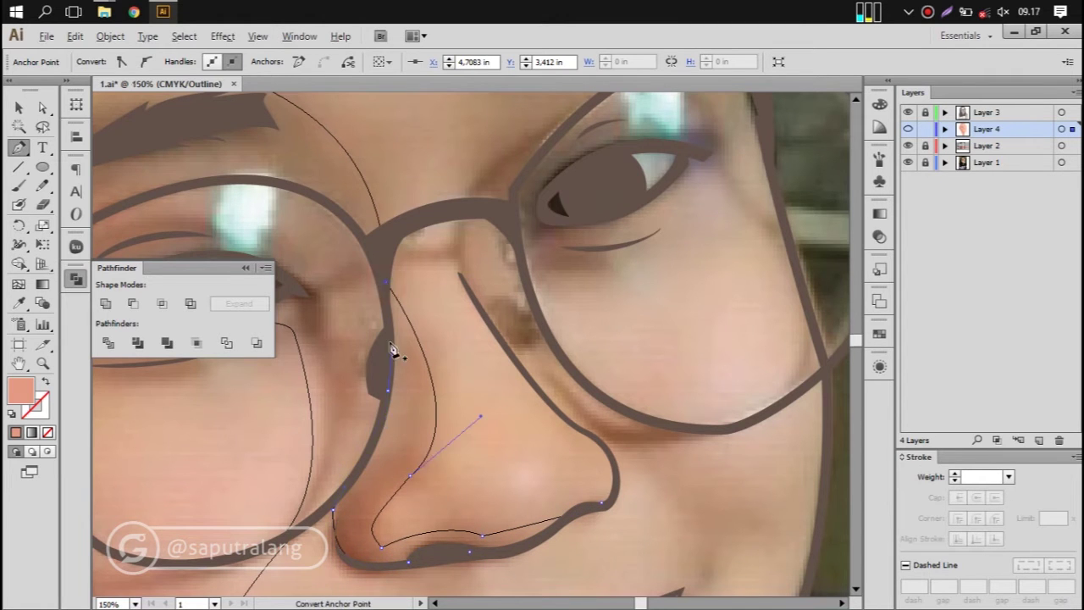
scroll(399, 339, down, 3)
scroll(745, 299, down, 2)
scroll(690, 303, down, 1)
ctrl+click(742, 271)
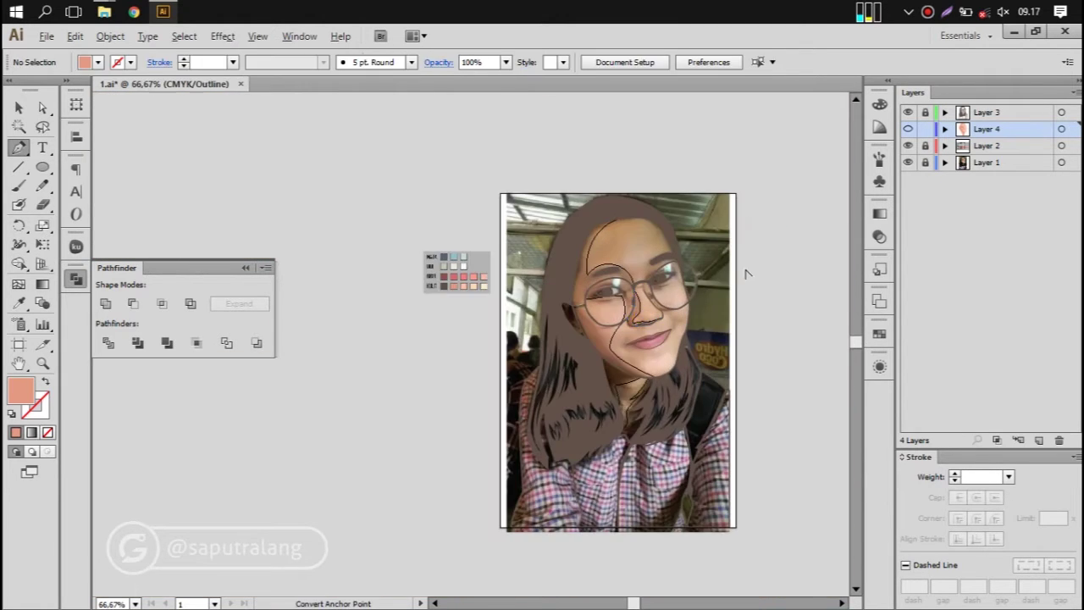
Step: Return to Preview and fill the nose shape with the light peach swatch
scroll(743, 267, up, 1)
ctrl+click(907, 129)
ctrl+click(608, 356)
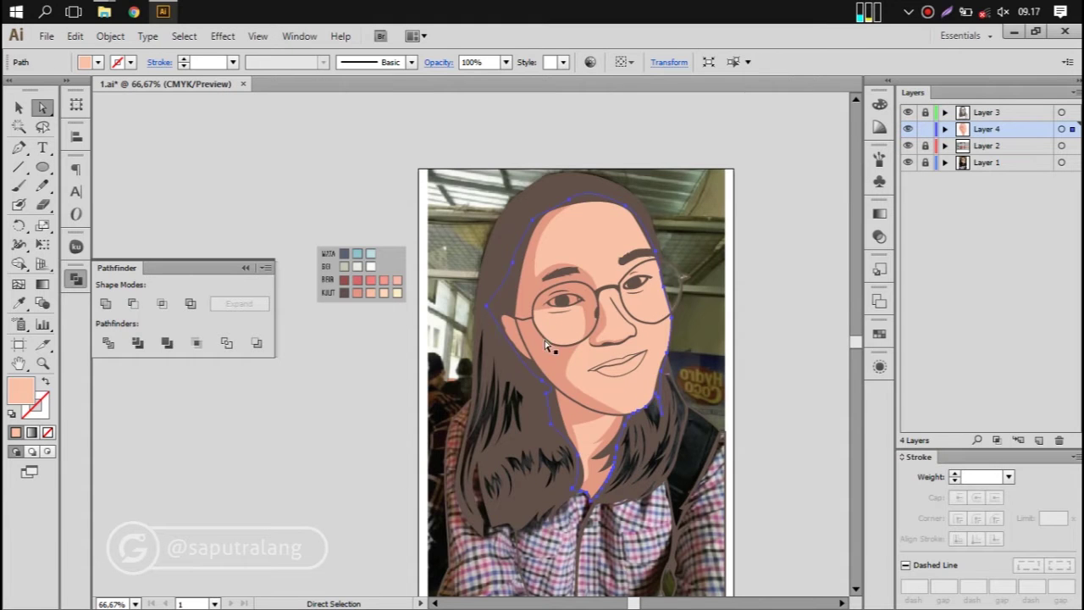
click(603, 337)
key(i)
click(383, 292)
ctrl+click(366, 395)
scroll(736, 368, right, 2)
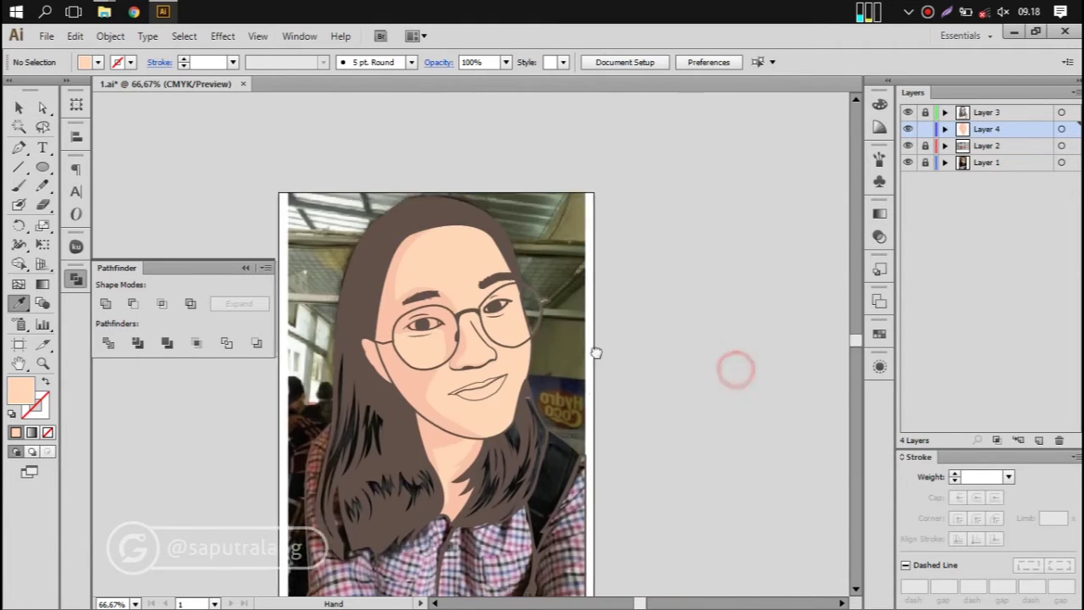
key(p)
scroll(442, 249, up, 1)
Step: Toggle Layer 4 between Outline and full colour to compare the skin with the photo
scroll(443, 249, up, 1)
ctrl+click(907, 128)
scroll(633, 385, up, 2)
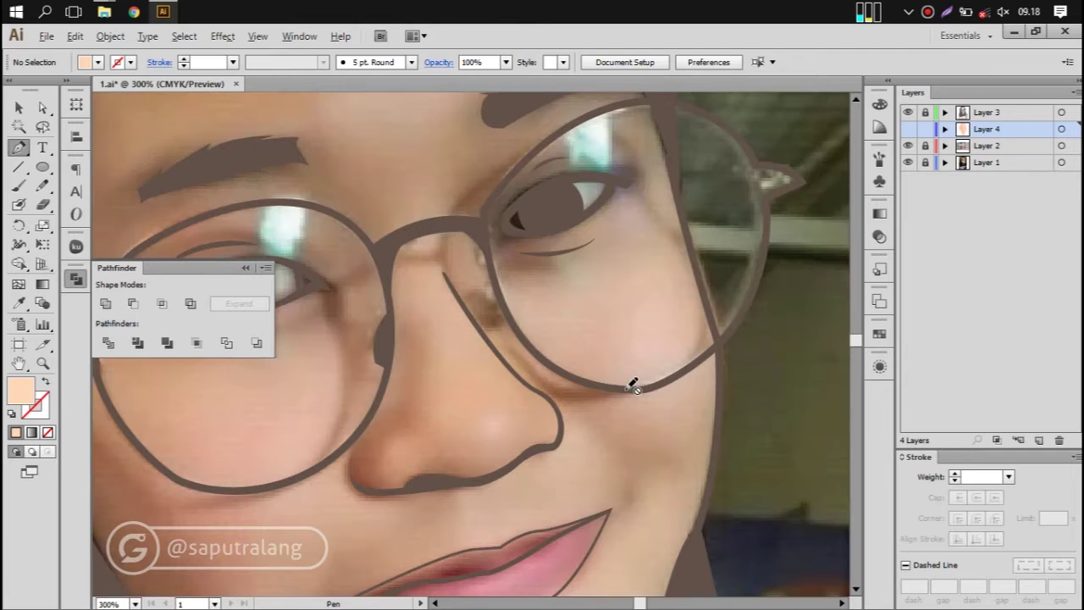
click(908, 129)
click(908, 129)
click(908, 129)
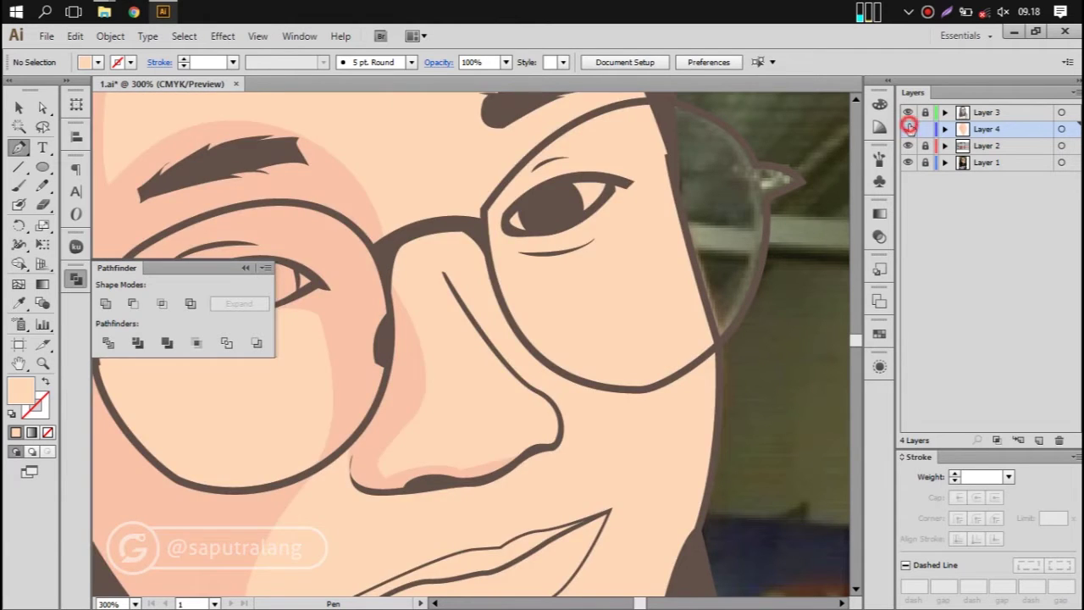
click(908, 128)
scroll(501, 284, down, 2)
scroll(500, 281, up, 1)
scroll(496, 278, up, 2)
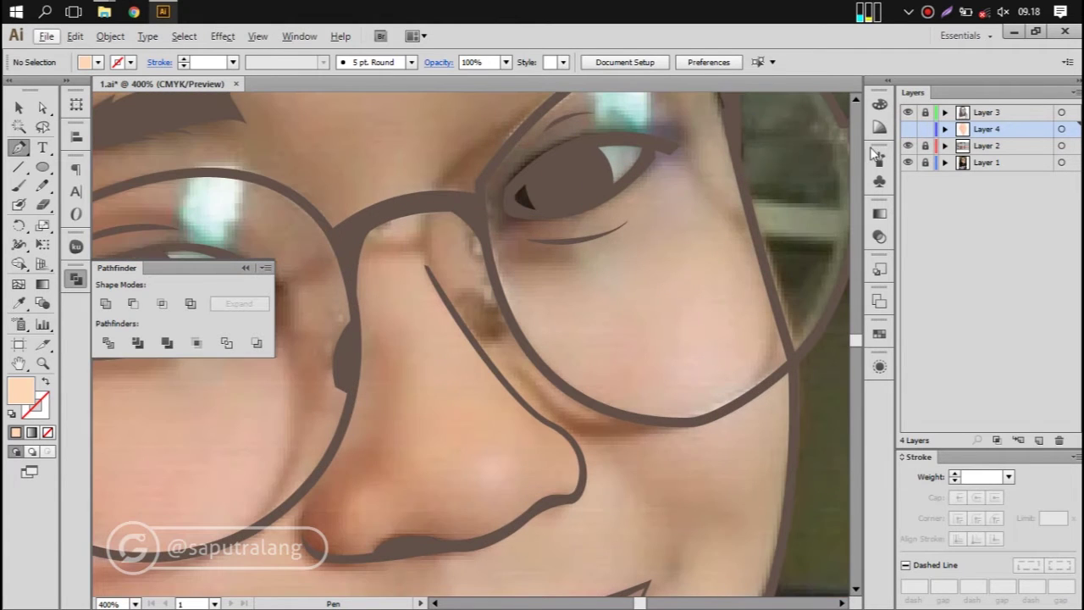
click(908, 129)
Step: Start a curved shading path from the forehead down beside the eyebrow
ctrl+click(908, 129)
click(544, 464)
drag(405, 216, 424, 151)
scroll(425, 153, up, 5)
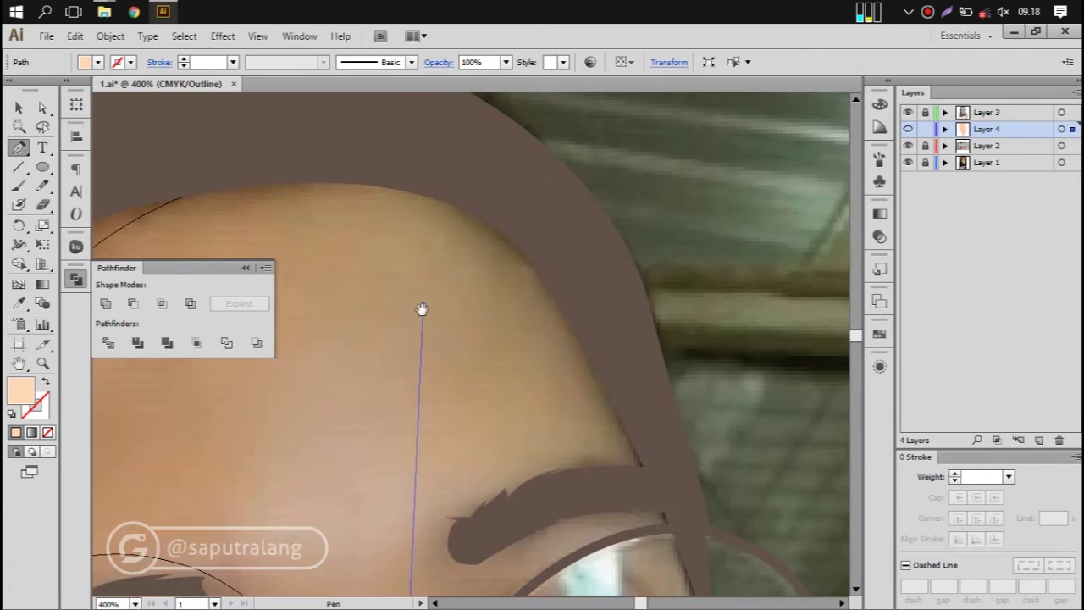
scroll(401, 383, down, 3)
scroll(459, 157, up, 3)
drag(432, 239, 513, 213)
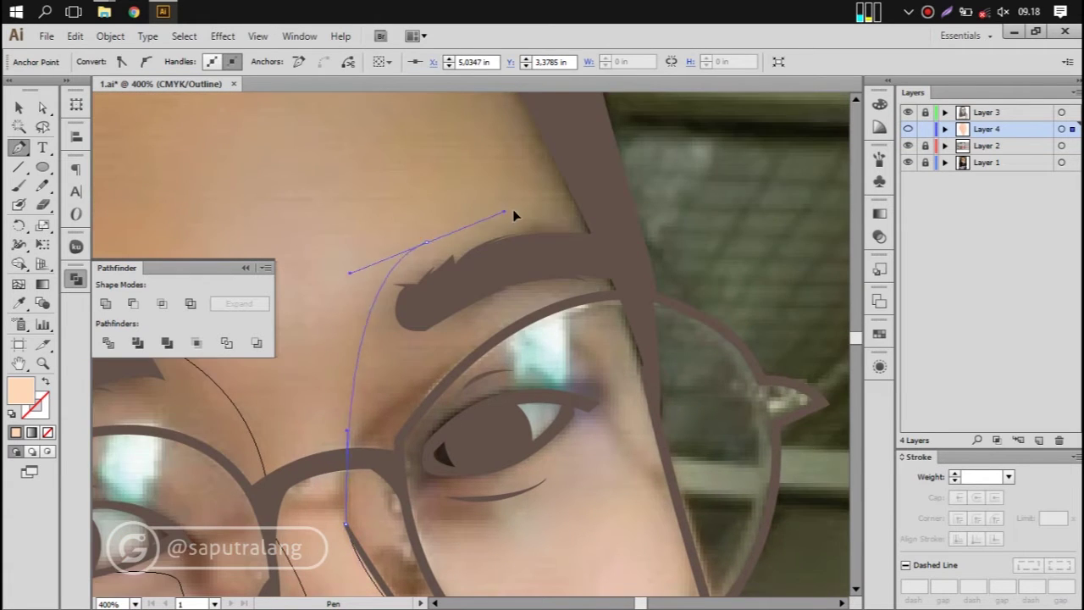
scroll(474, 267, up, 6)
scroll(659, 457, down, 5)
scroll(659, 457, right, 2)
Step: Continue the shading path past the glasses rim and curve it under the eye
click(563, 241)
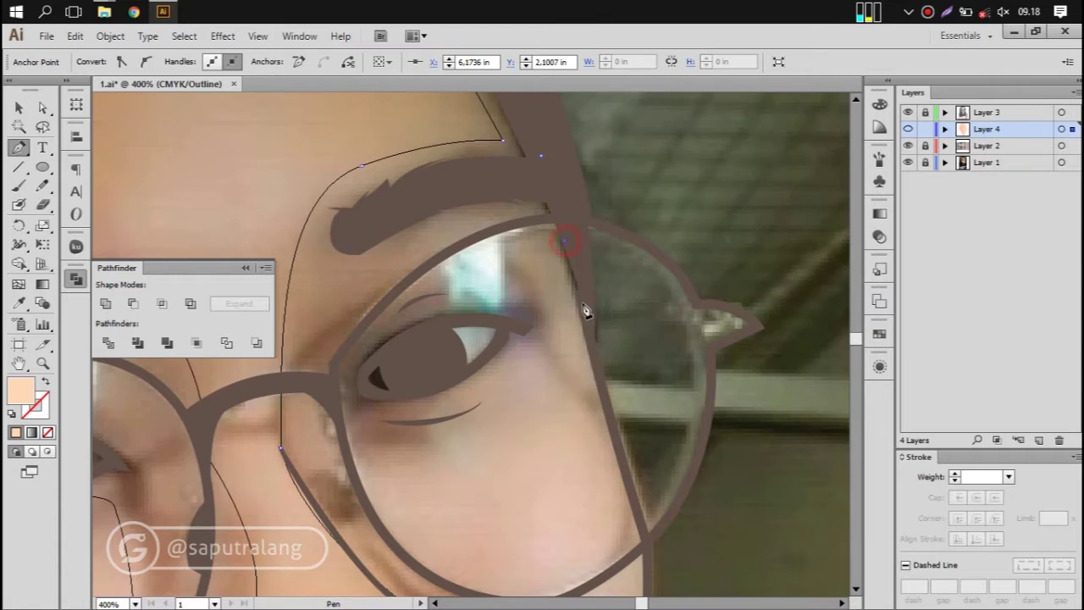
drag(376, 444, 385, 462)
scroll(401, 425, down, 3)
scroll(401, 425, right, 1)
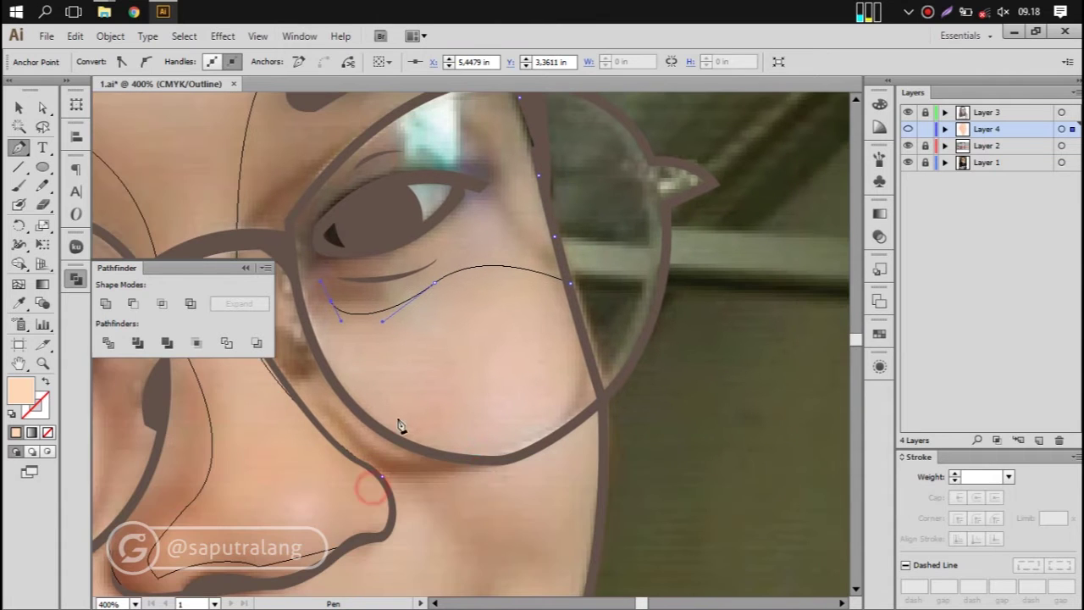
drag(608, 500, 622, 508)
click(472, 461)
scroll(354, 459, down, 5)
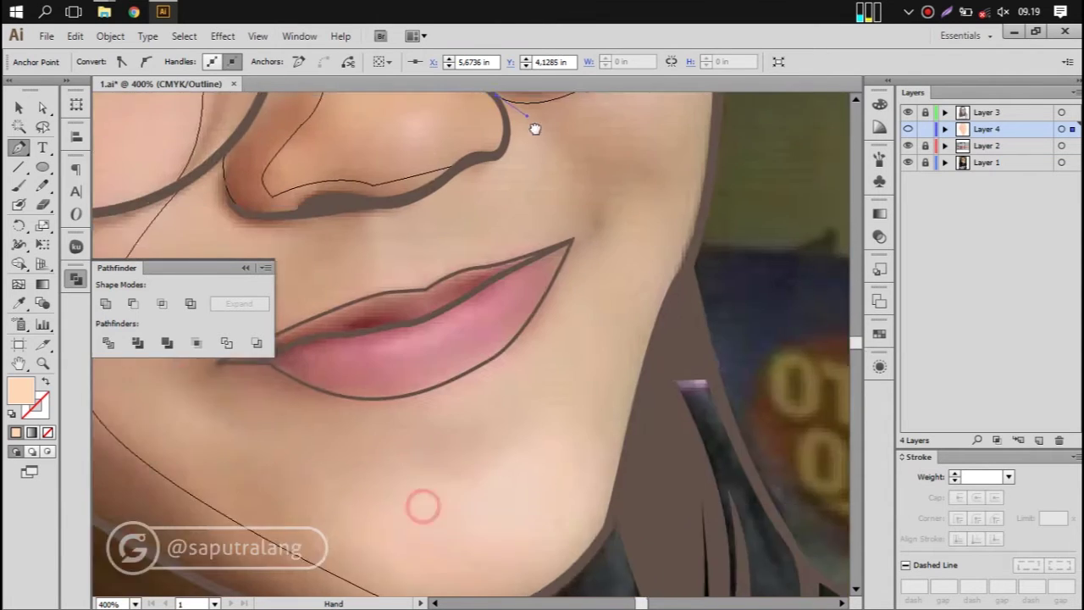
scroll(537, 126, left, 2)
ctrl+click(508, 181)
Step: Draw a cheek shadow path from the nose to the lip corner and up toward the glasses
click(499, 174)
drag(554, 305, 508, 379)
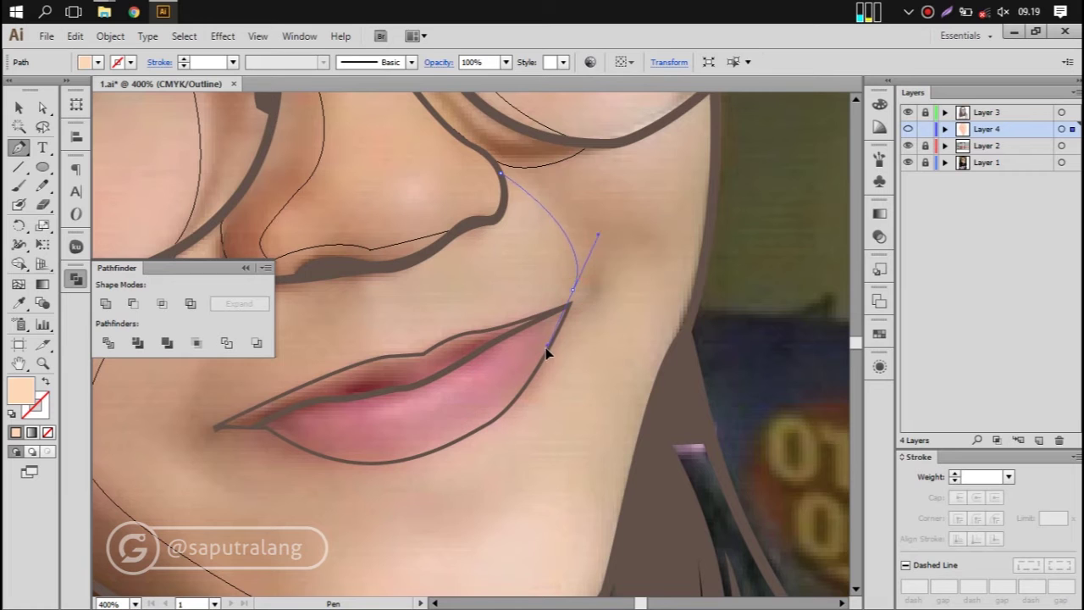
click(620, 247)
click(671, 258)
scroll(635, 211, up, 5)
scroll(598, 157, down, 4)
drag(581, 195, 608, 148)
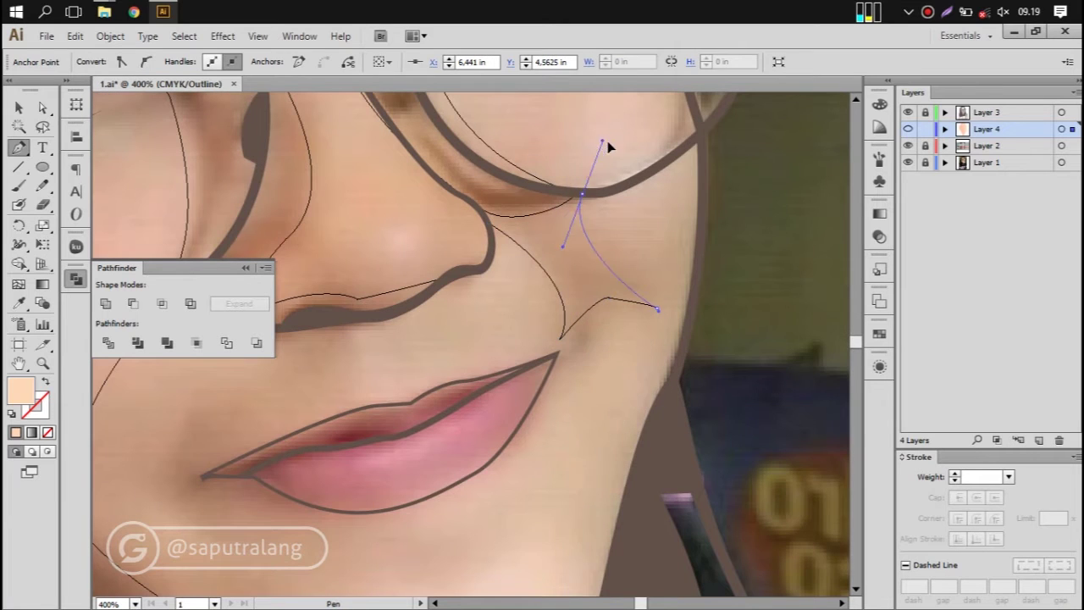
ctrl+click(510, 462)
Step: Draw a shadow path under the nose toward the lip, undoing one misplaced point
scroll(510, 462, down, 5)
scroll(726, 351, left, 3)
drag(501, 268, 520, 411)
drag(482, 239, 544, 232)
drag(495, 423, 499, 454)
key(ctrl+z)
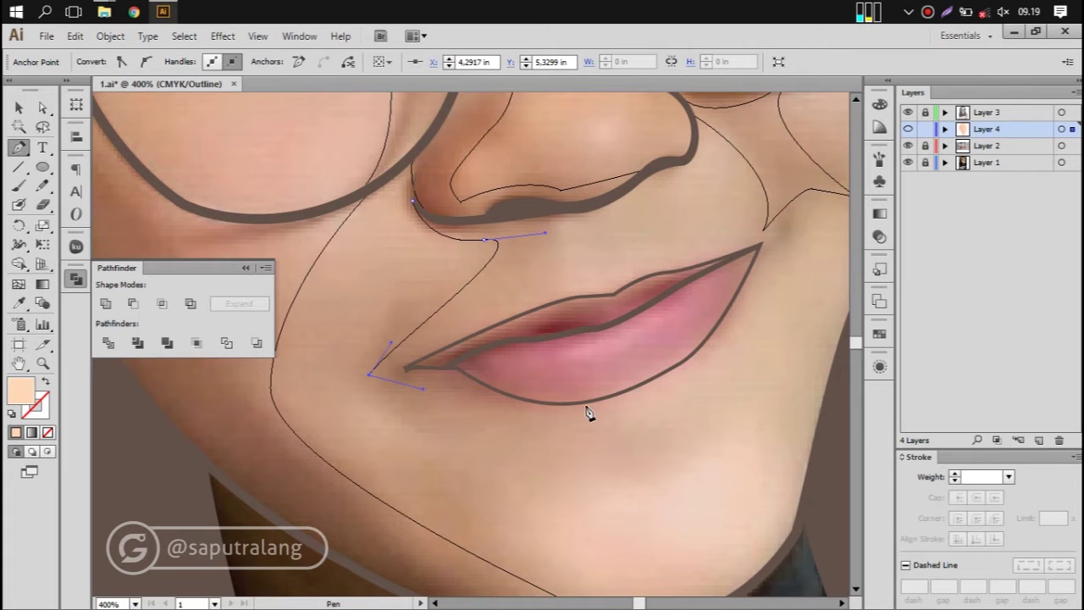
click(607, 203)
drag(610, 266, 657, 264)
ctrl+click(734, 306)
Step: Return to full colour, select the new shading paths and face shape, and check the photo
key(ctrl+minus)
key(ctrl+minus)
key(ctrl+minus)
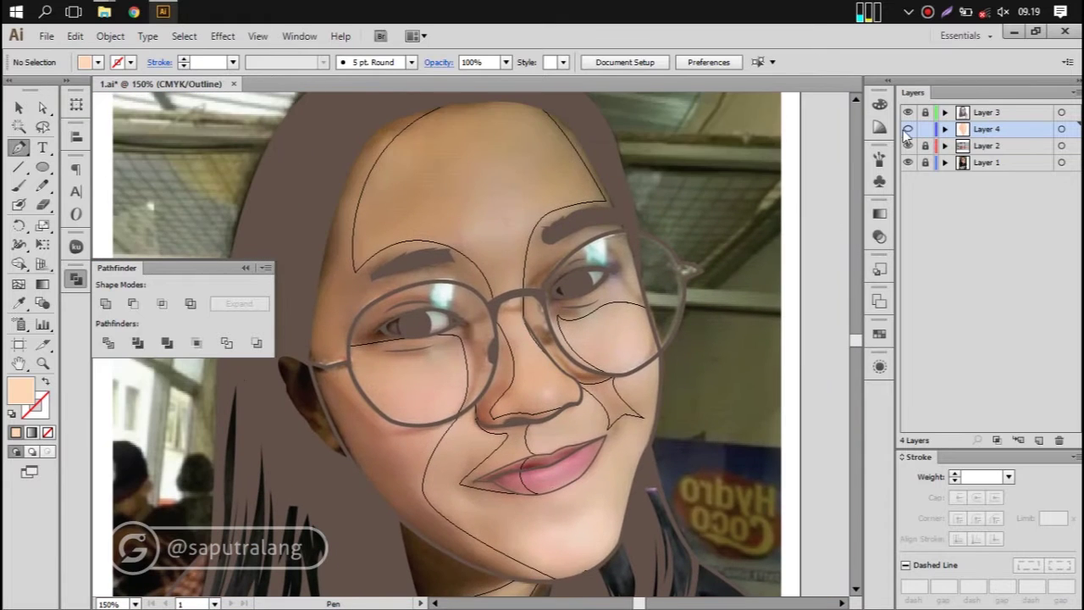
ctrl+click(907, 129)
key(a)
click(440, 533)
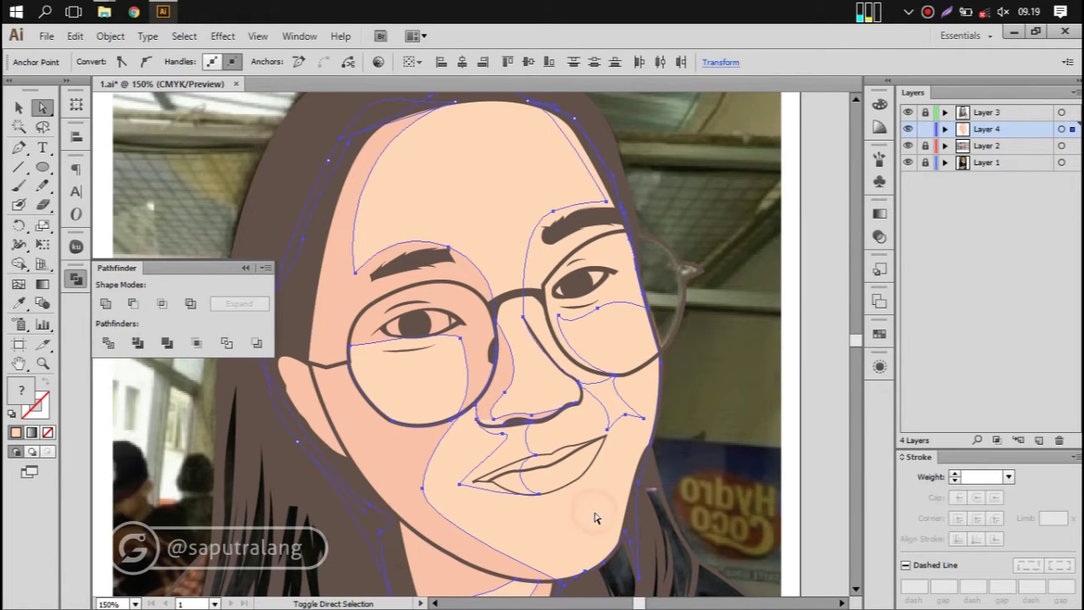
key(v)
click(456, 193)
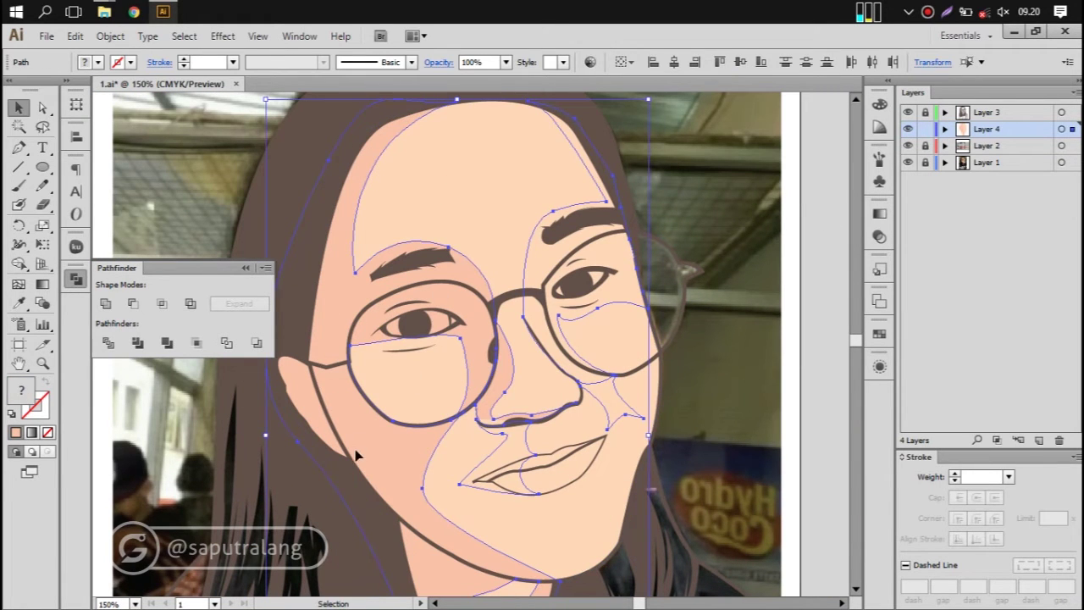
key(i)
key(ctrl+shift+a)
drag(725, 353, 665, 362)
click(907, 129)
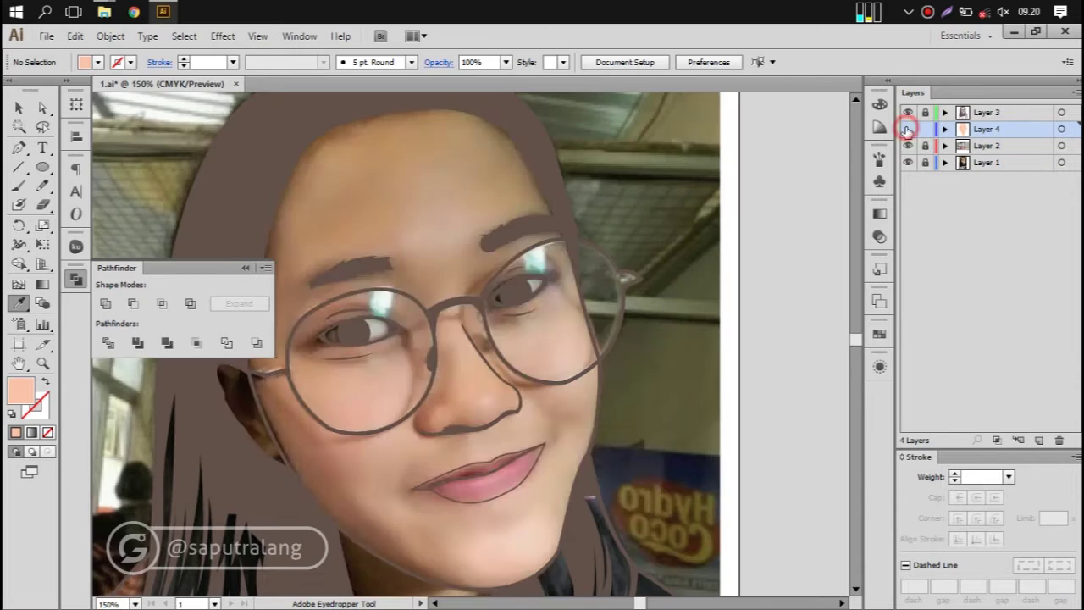
ctrl+click(906, 129)
Step: Draw a closed highlight shape on the cheek under the right-hand lens
key(p)
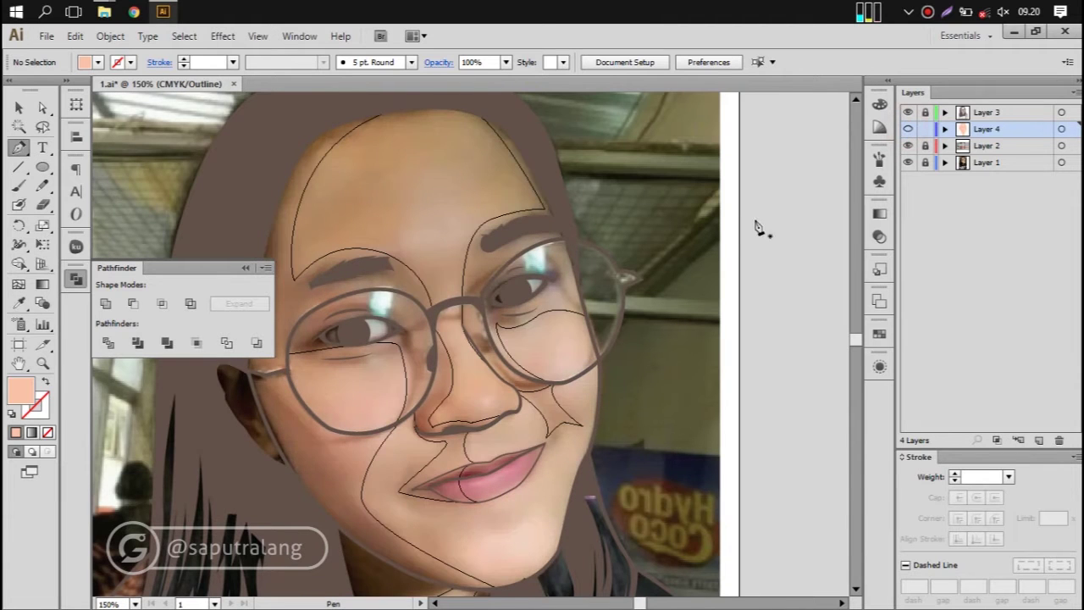
scroll(417, 413, up, 1)
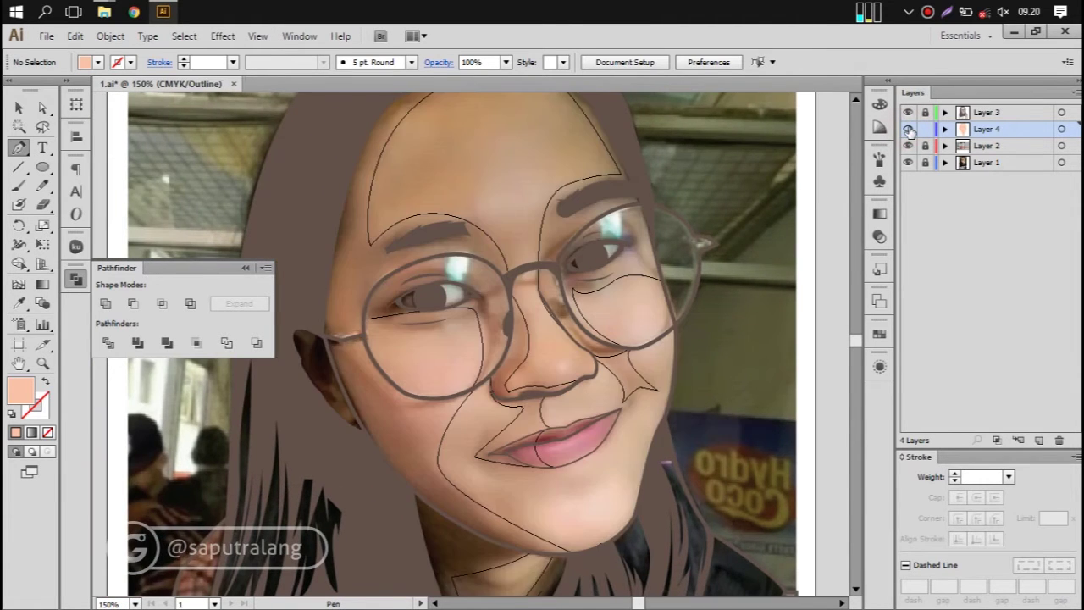
scroll(416, 412, up, 1)
click(680, 267)
drag(540, 297, 570, 311)
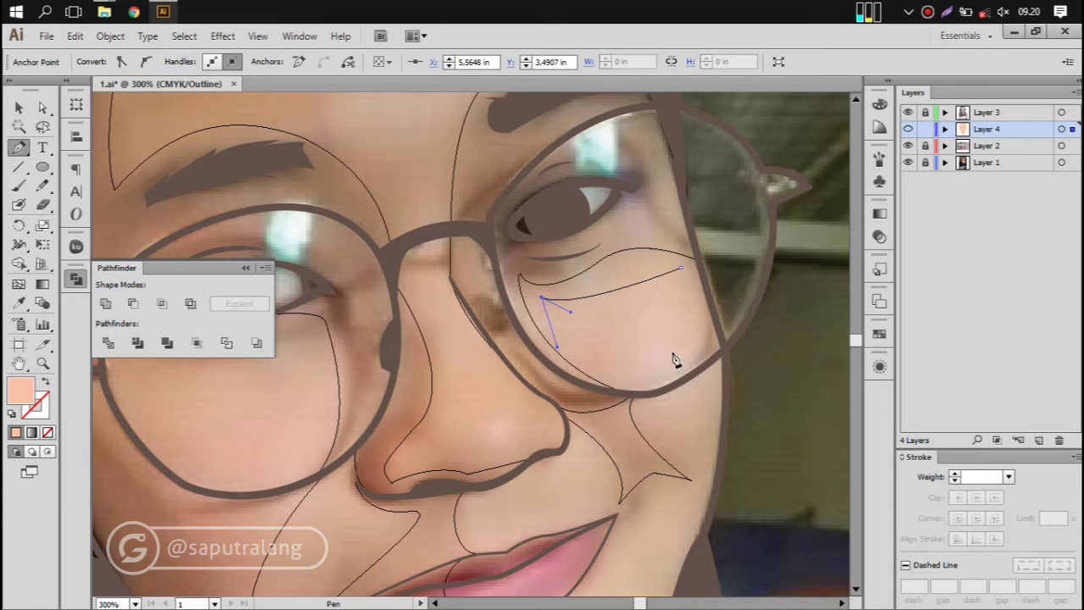
click(680, 269)
Step: Fill the right-cheek highlight cream with the Eyedropper and select it
key(ctrl+0)
ctrl+click(906, 129)
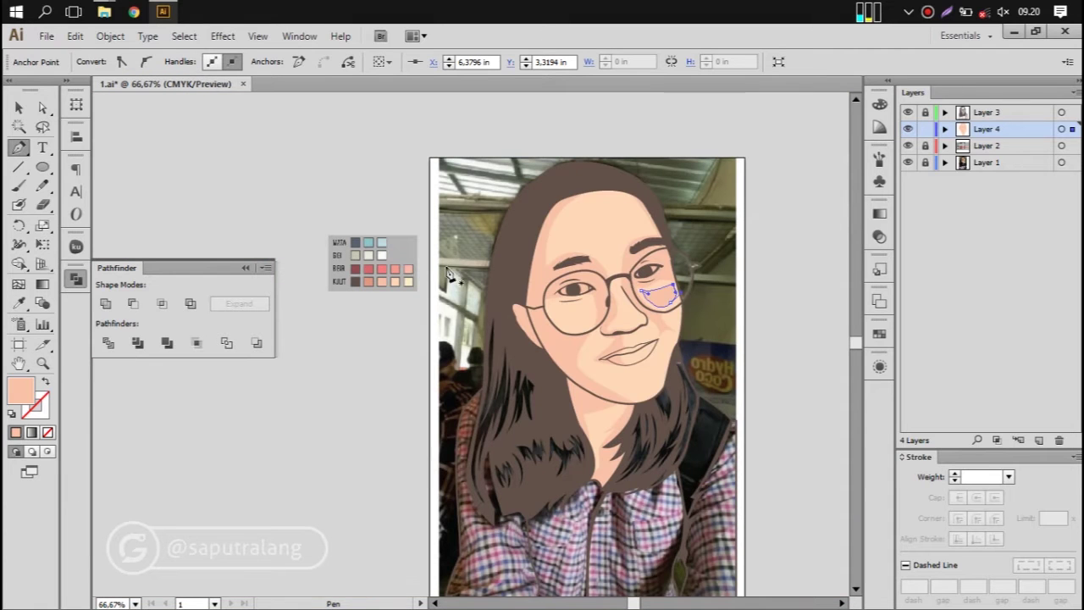
key(i)
click(410, 280)
key(a)
scroll(657, 291, up, 2)
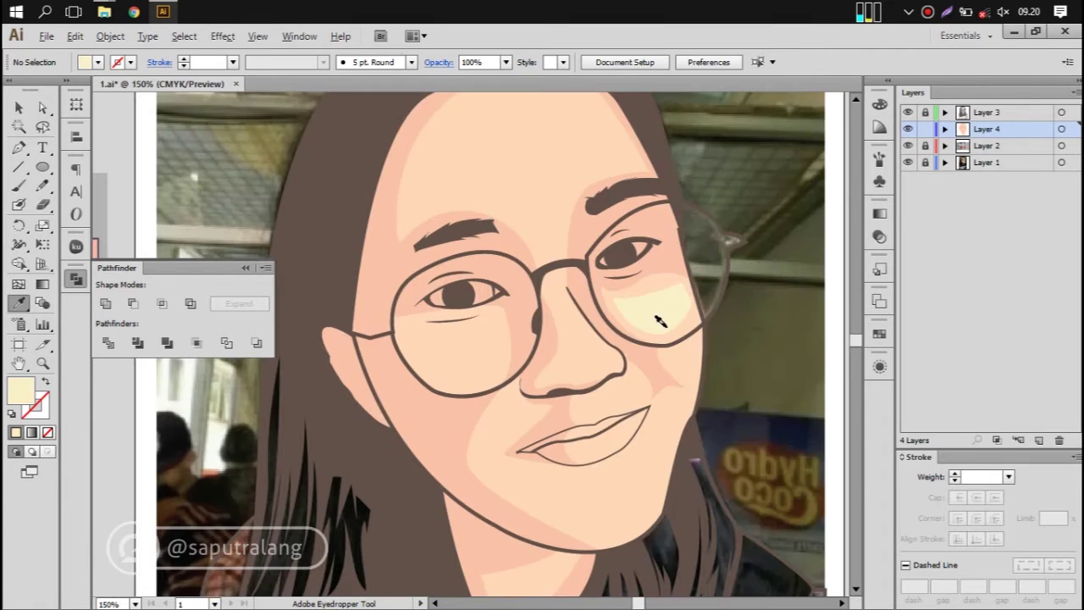
click(668, 313)
Step: Select the face and cream cheek shapes and zoom in on the right cheek
key(ctrl+0)
click(458, 232)
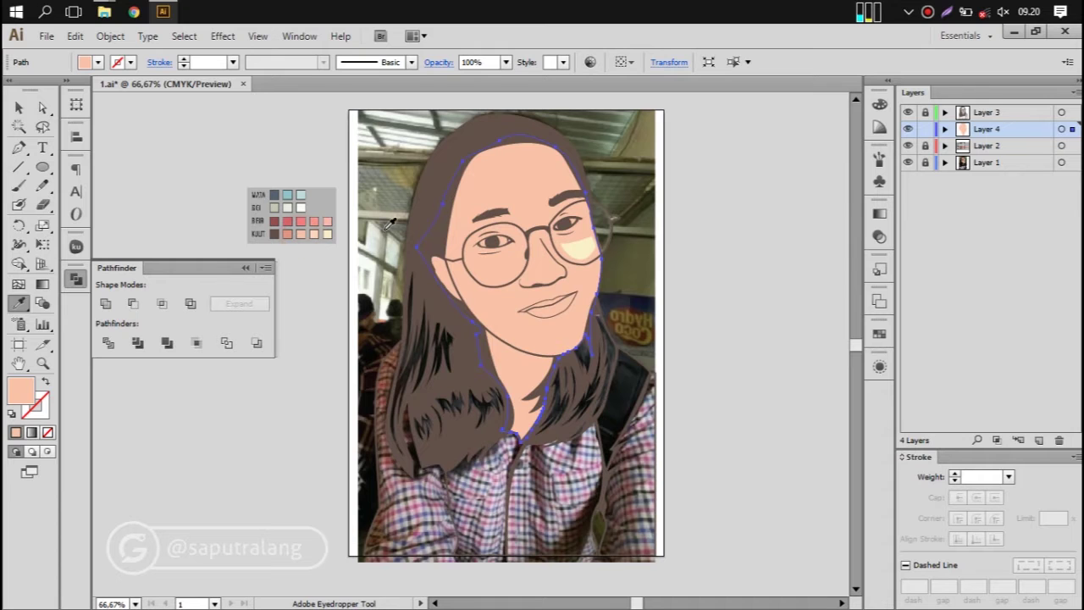
click(658, 211)
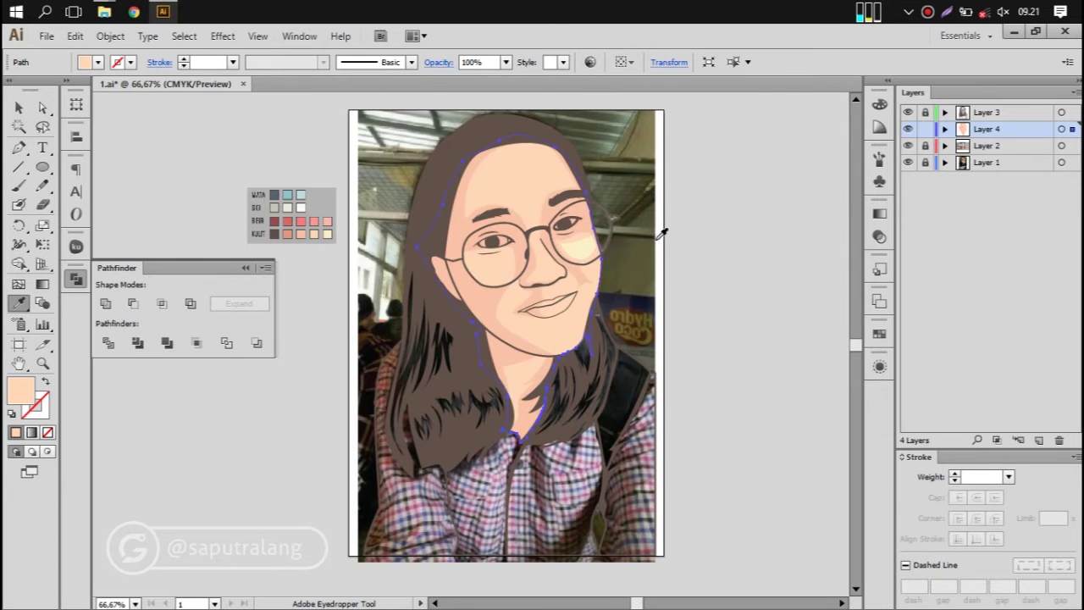
scroll(644, 237, up, 3)
click(547, 262)
Step: In Outline view, draw a closed nostril shape and a highlight curve along the nose bridge
key(p)
ctrl+click(907, 129)
scroll(507, 483, up, 2)
drag(507, 483, 518, 501)
scroll(472, 296, up, 3)
click(465, 285)
click(438, 308)
click(460, 319)
click(465, 285)
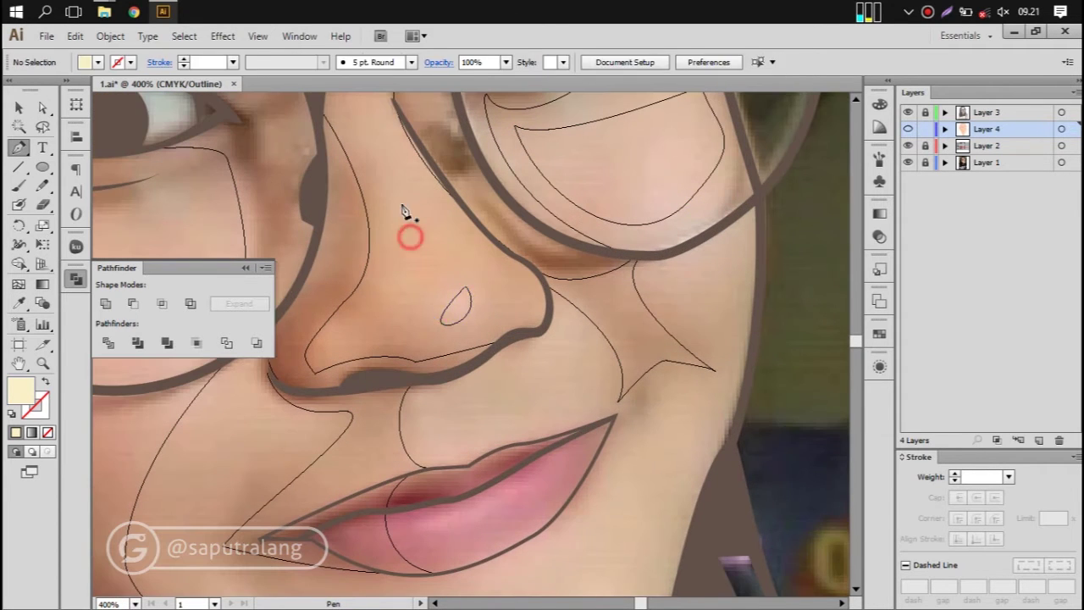
key(ctrl+plus)
drag(465, 346, 409, 207)
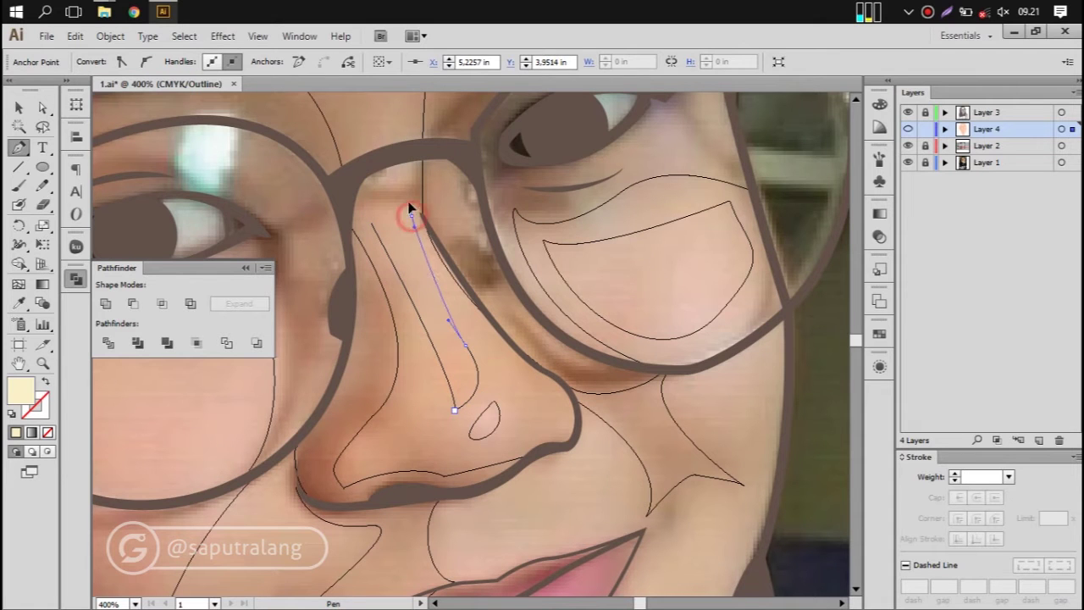
scroll(559, 355, down, 5)
Step: Draw a shadow path above the upper lip
click(498, 204)
drag(516, 260, 538, 256)
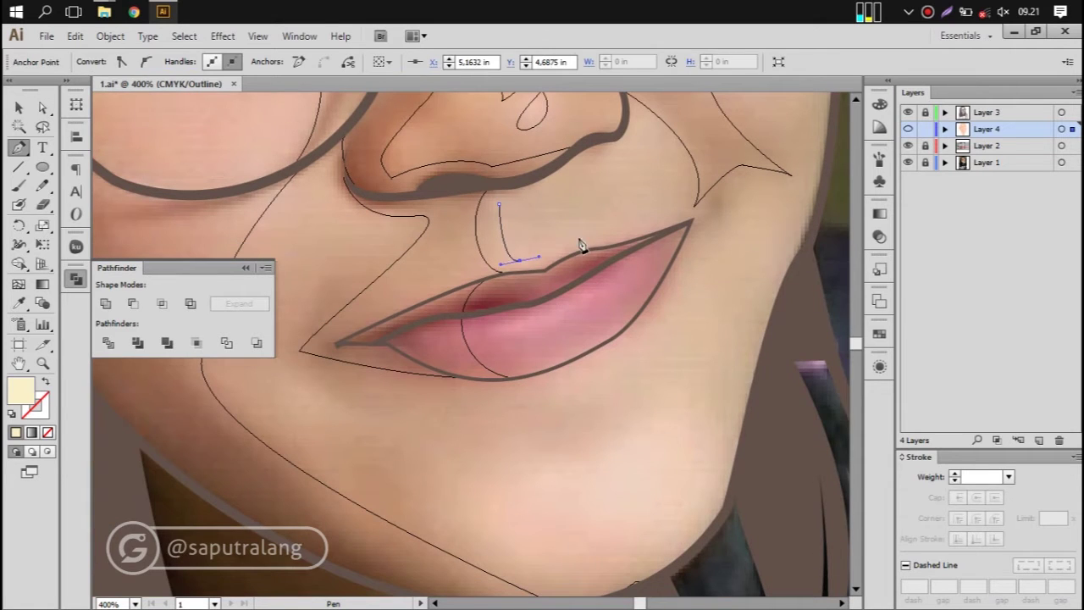
ctrl+click(476, 204)
Step: Draw a closed, curved shading shape on the chin
scroll(476, 204, down, 5)
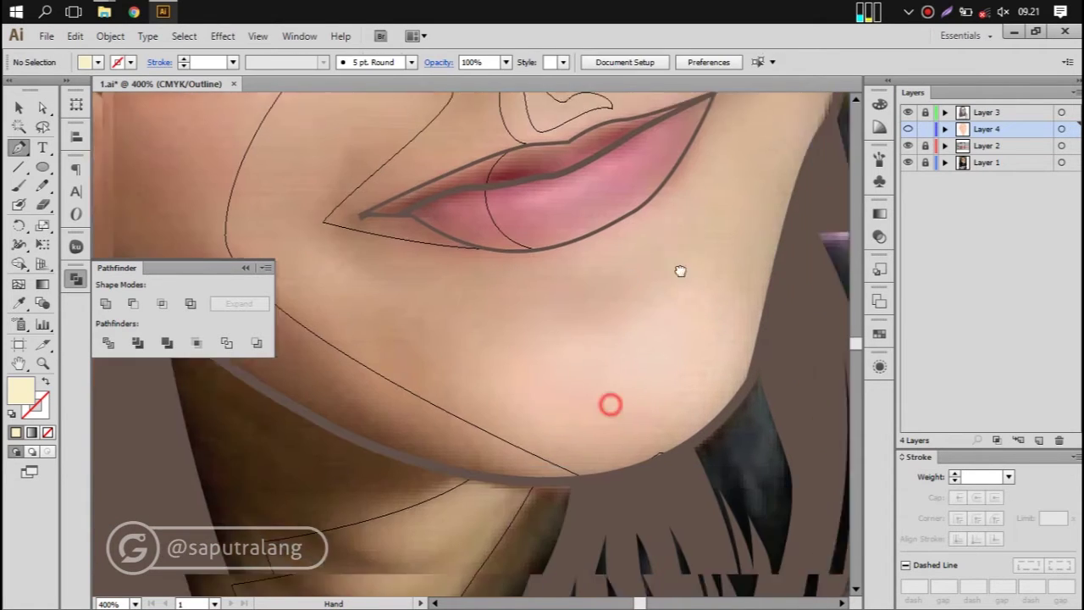
click(523, 348)
drag(719, 292, 756, 260)
drag(772, 350, 726, 406)
click(523, 348)
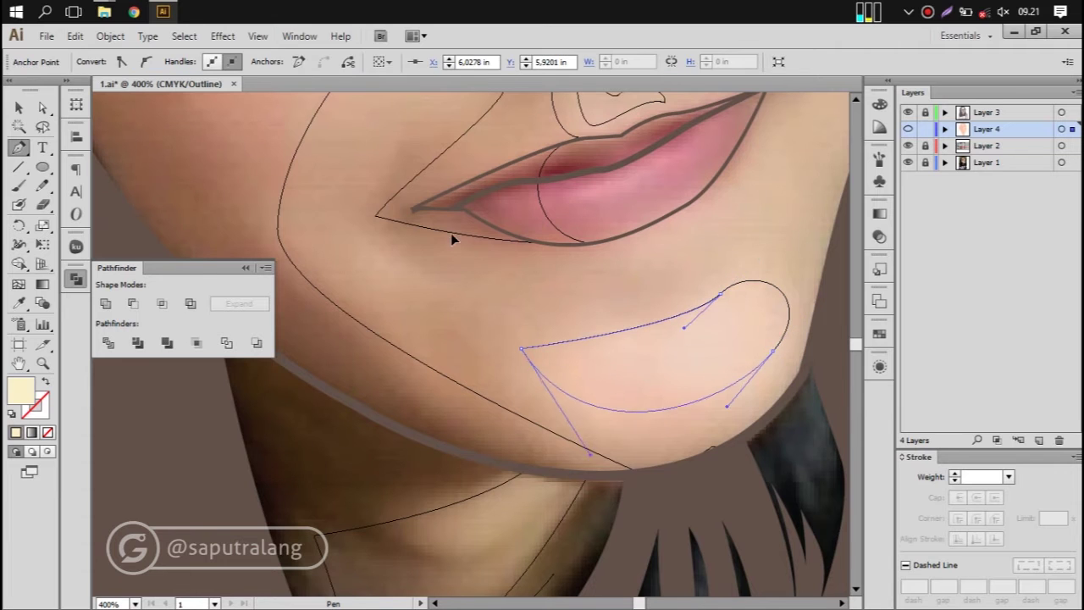
key(ctrl+minus)
Step: Draw a highlight shape on the cheek under the left-hand lens
scroll(542, 339, up, 5)
click(328, 272)
mouse_move(485, 367)
mouse_down()
mouse_move(595, 352)
mouse_move(523, 344)
mouse_up()
ctrl+click(297, 258)
Step: Switch to Preview and fill the new shapes by sampling the skin tone with the Eyedropper
key(ctrl+minus)
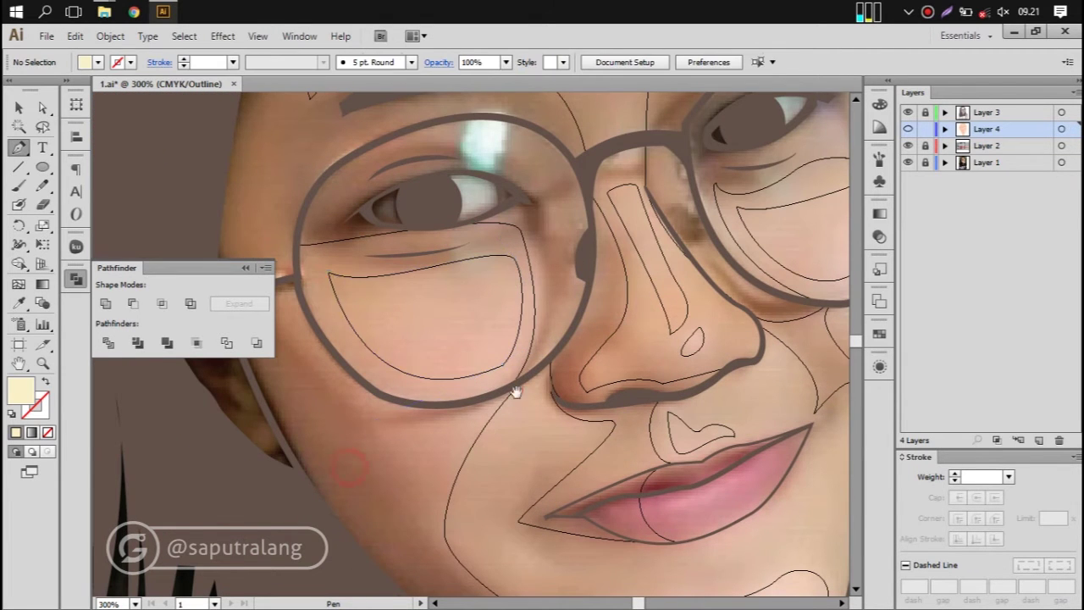
key(ctrl+minus)
key(ctrl+y)
mouse_move(758, 233)
mouse_down()
mouse_move(609, 314)
mouse_move(694, 406)
mouse_move(588, 380)
mouse_up()
key(i)
click(499, 278)
key(p)
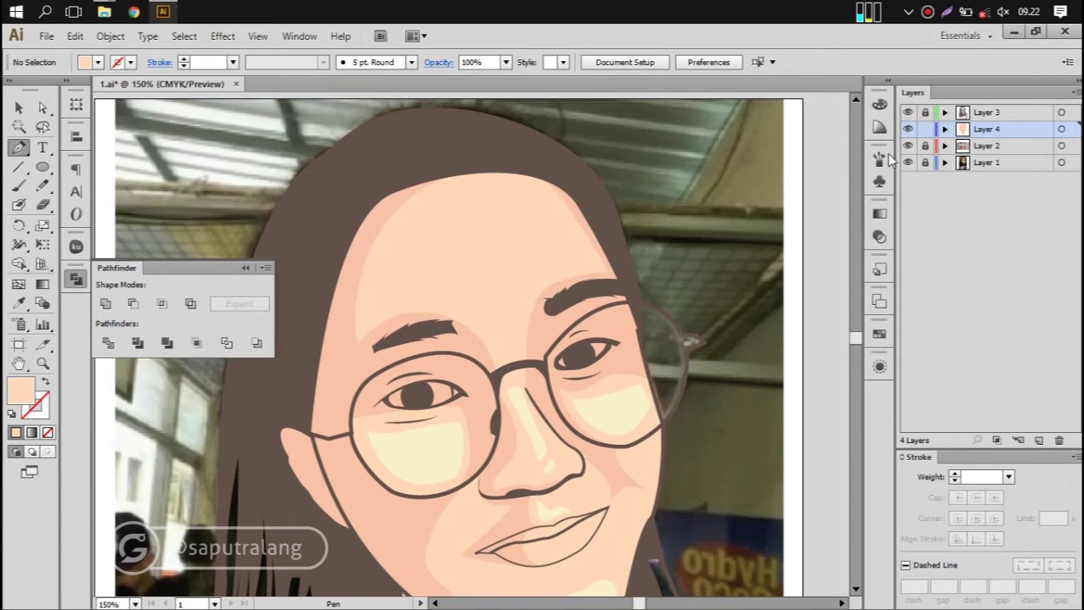
key(ctrl+plus)
key(ctrl+plus)
key(ctrl+plus)
key(ctrl+y)
key(ctrl+y)
Step: Draw a thin closed crease shape along the right-hand eye's lower lid
ctrl+click(906, 129)
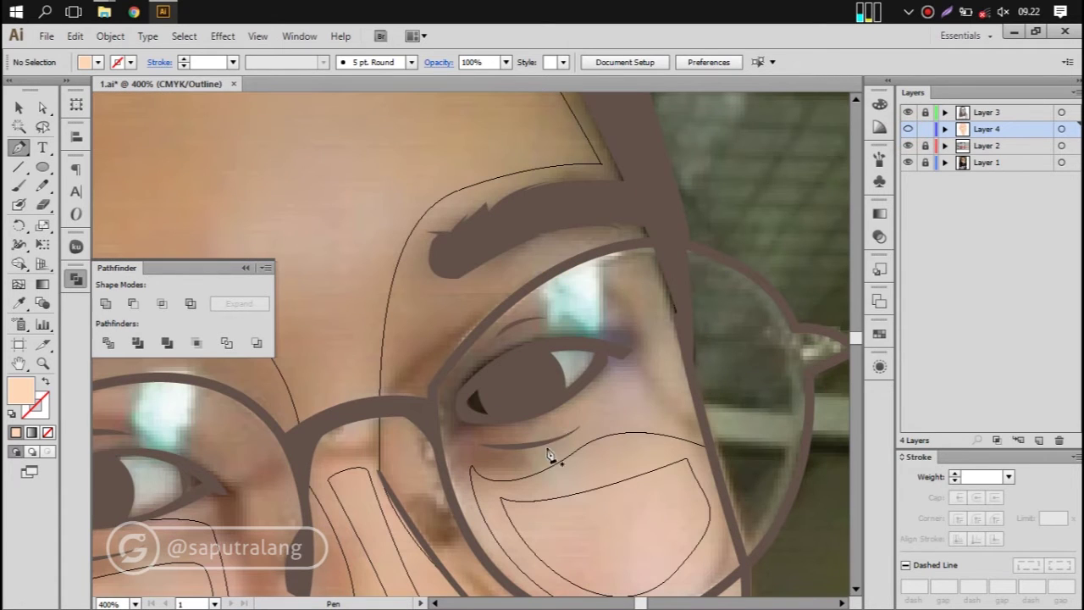
click(559, 392)
click(608, 350)
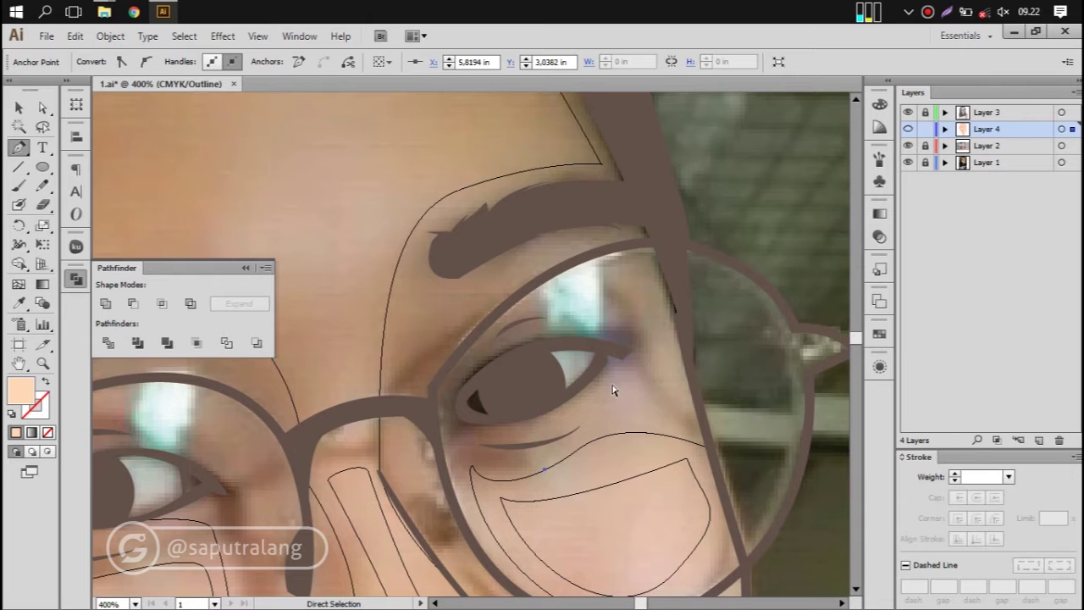
ctrl+click(613, 390)
key(ctrl+plus)
key(ctrl+plus)
click(498, 348)
drag(692, 316, 777, 345)
click(496, 350)
ctrl+click(452, 430)
key(ctrl+minus)
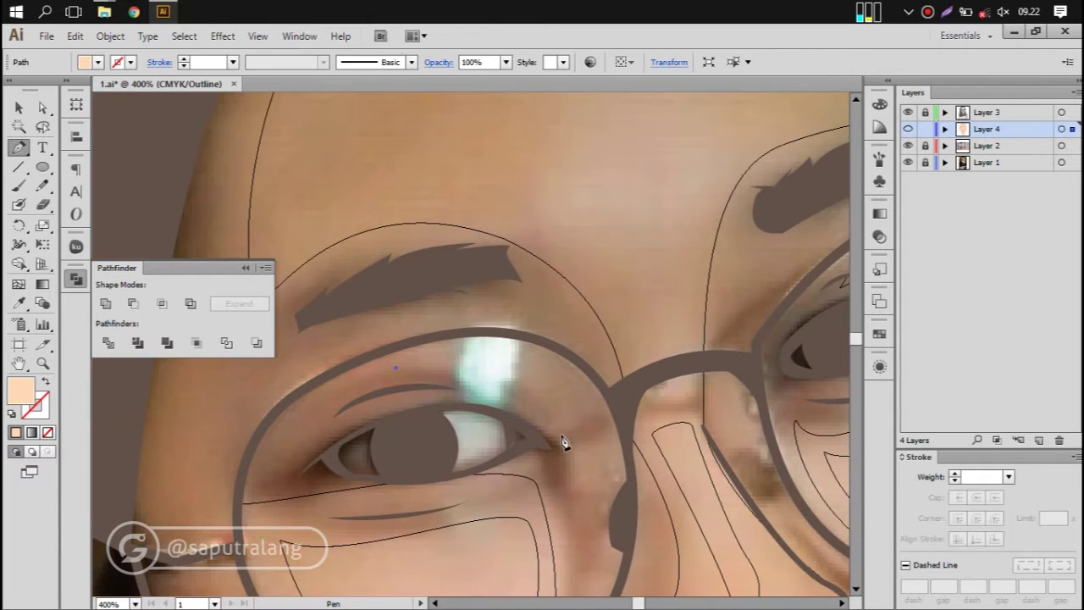
Step: Draw curved crease paths beneath the left-hand eye following the lower lid
drag(560, 435, 565, 376)
ctrl+click(288, 480)
drag(287, 480, 389, 319)
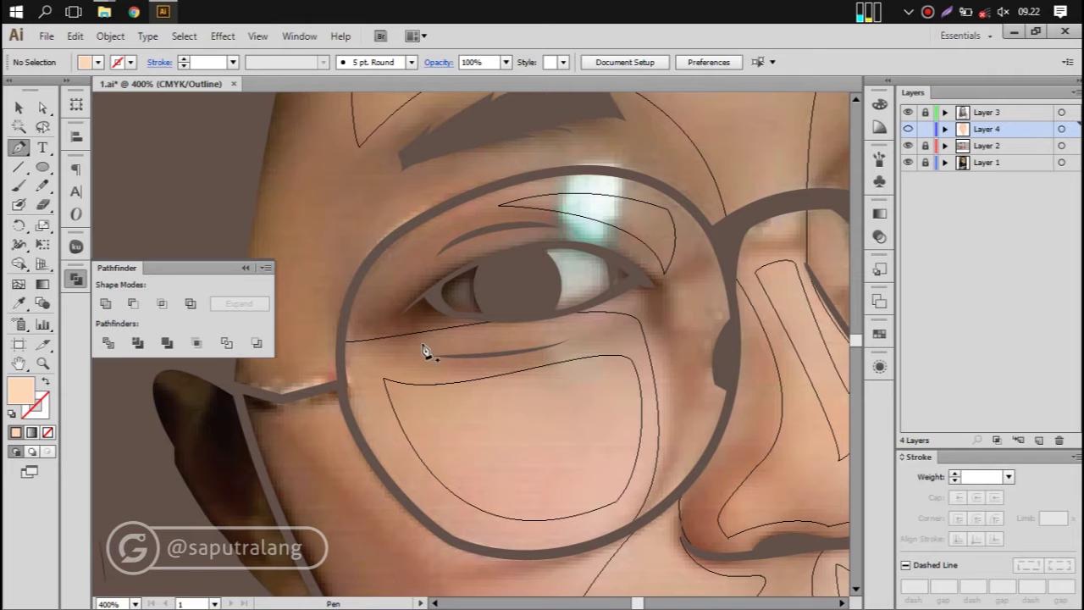
click(419, 331)
click(616, 303)
ctrl+click(338, 288)
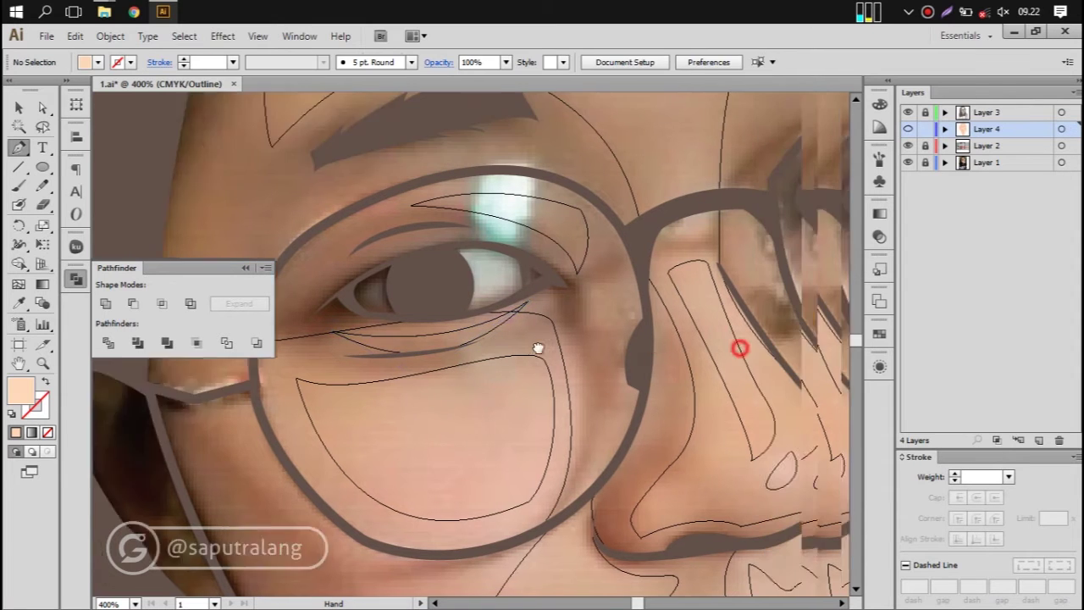
drag(788, 428, 373, 470)
click(534, 273)
drag(639, 190, 650, 168)
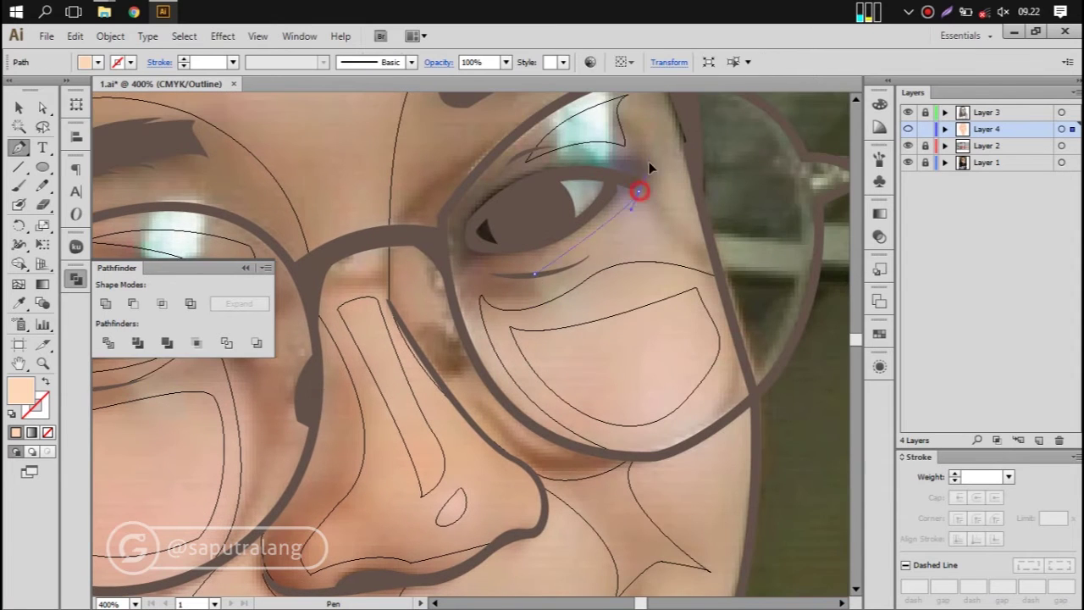
ctrl+click(690, 246)
Step: Toggle between Preview and Outline with Ctrl+Y to check the under-eye creases
key(ctrl+y)
scroll(583, 272, down, 3)
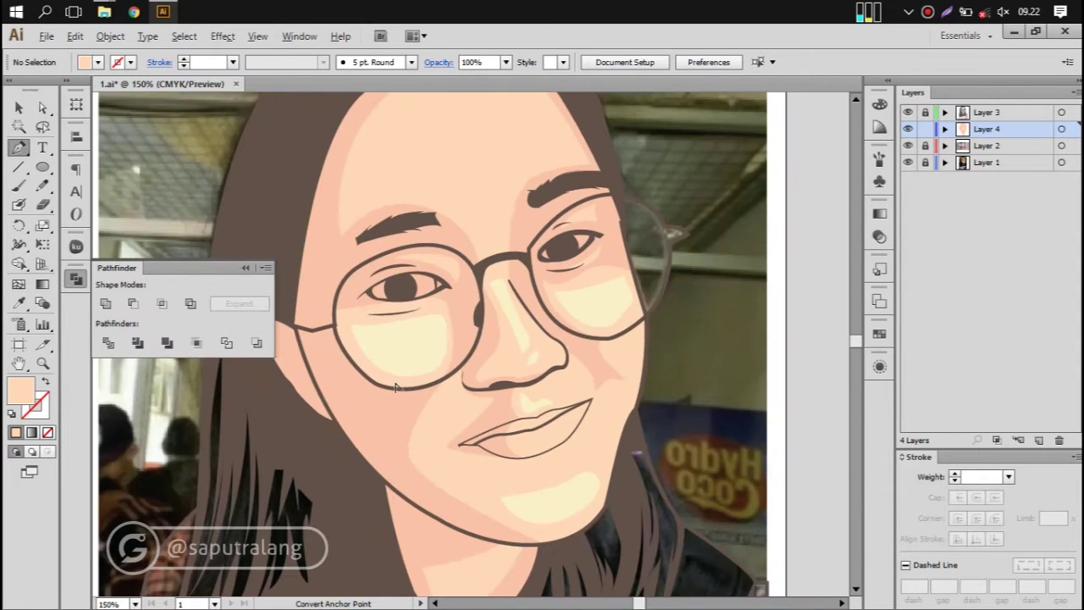
scroll(449, 356, left, 1)
scroll(525, 331, down, 3)
key(ctrl+y)
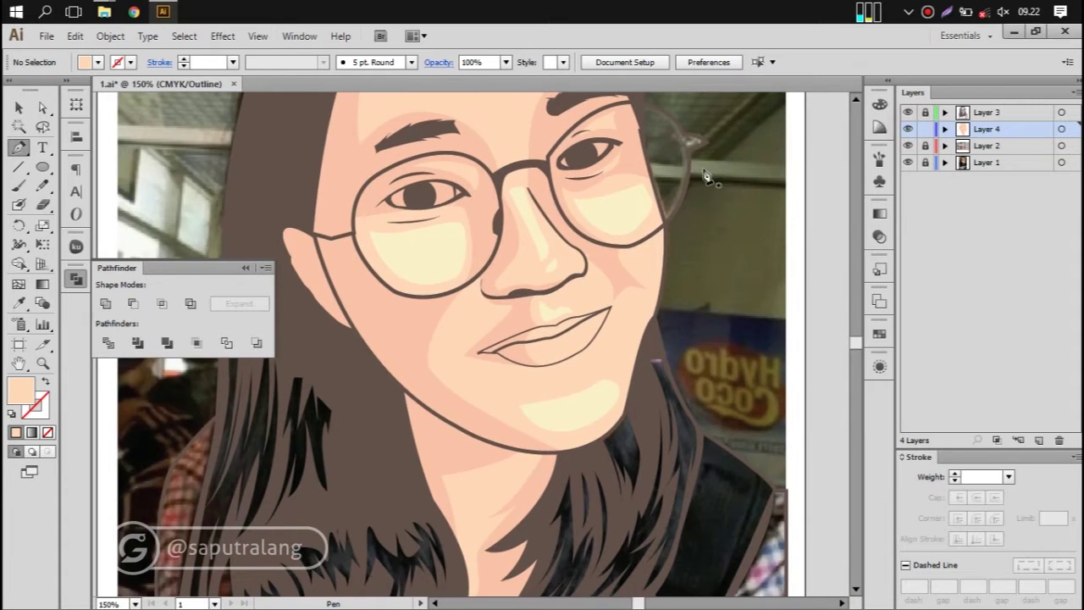
scroll(707, 176, down, 3)
key(ctrl+y)
scroll(542, 305, up, 3)
Step: Draw a highlight shape down the neck below the chin and fill it with the cream swatch colour
scroll(439, 441, up, 2)
key(ctrl+y)
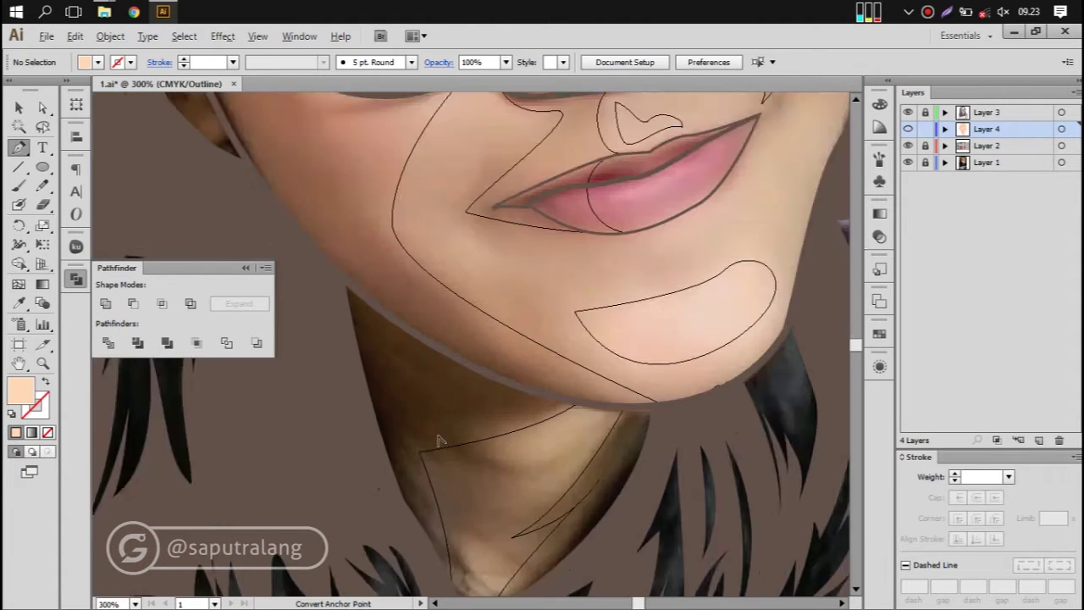
scroll(439, 441, down, 1)
drag(457, 410, 433, 437)
drag(442, 527, 476, 514)
scroll(509, 437, up, 1)
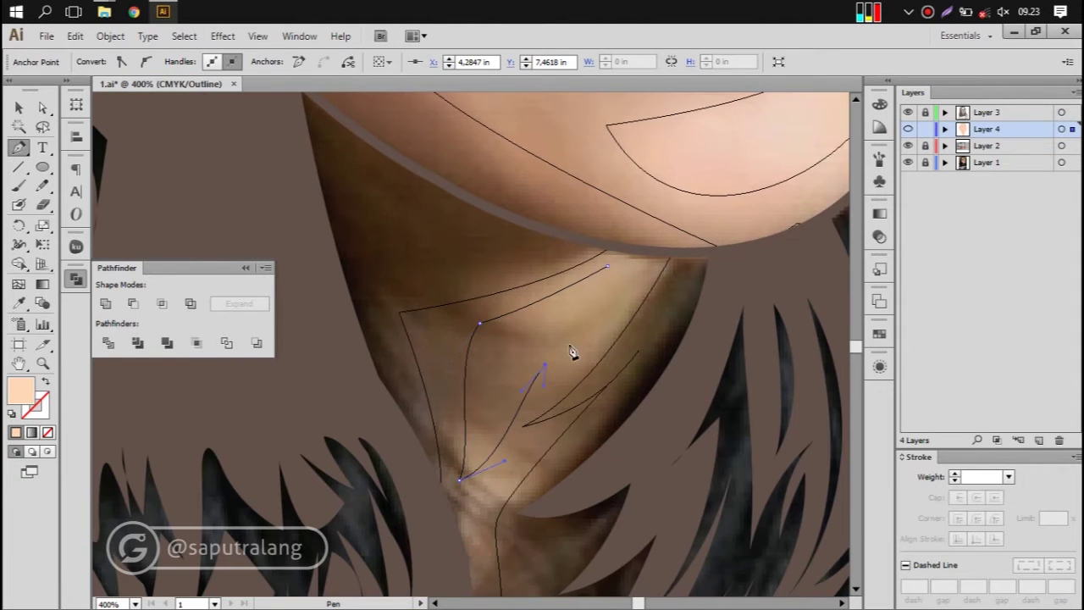
key(ctrl+y)
key(i)
scroll(582, 259, down, 2)
click(582, 259)
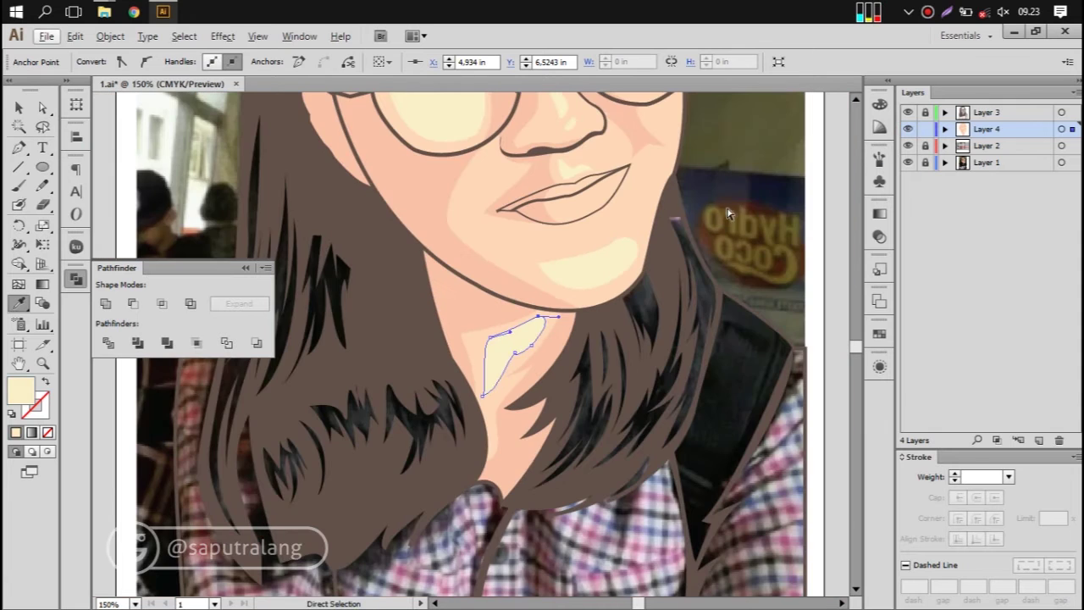
Step: Hide Layer 1 so the reference photo disappears
scroll(542, 305, down, 2)
scroll(668, 385, down, 2)
scroll(669, 385, up, 1)
scroll(624, 246, down, 1)
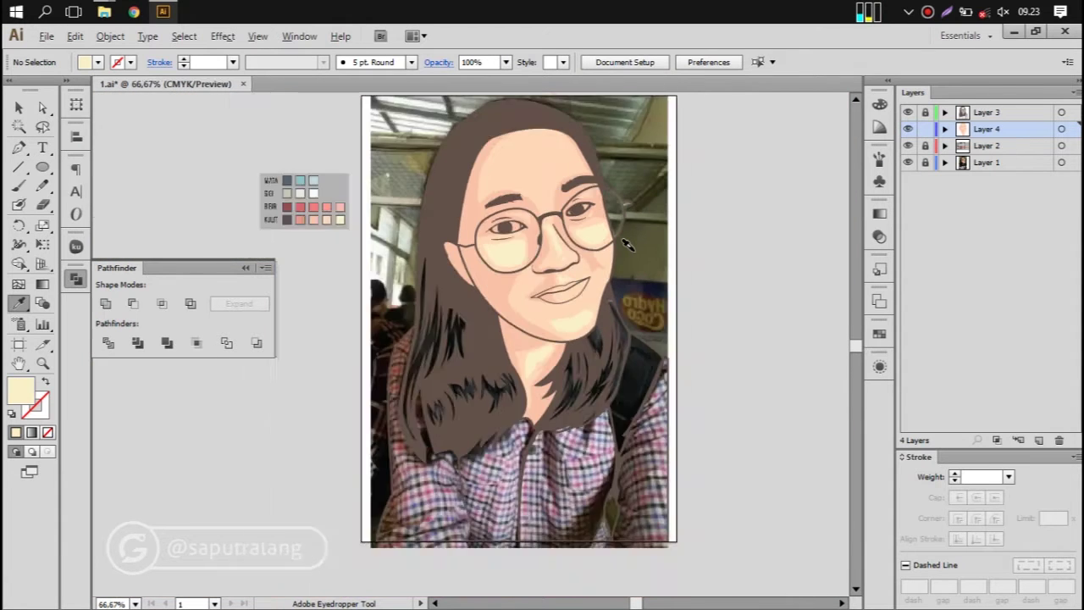
scroll(627, 272, up, 1)
scroll(665, 284, down, 1)
click(907, 161)
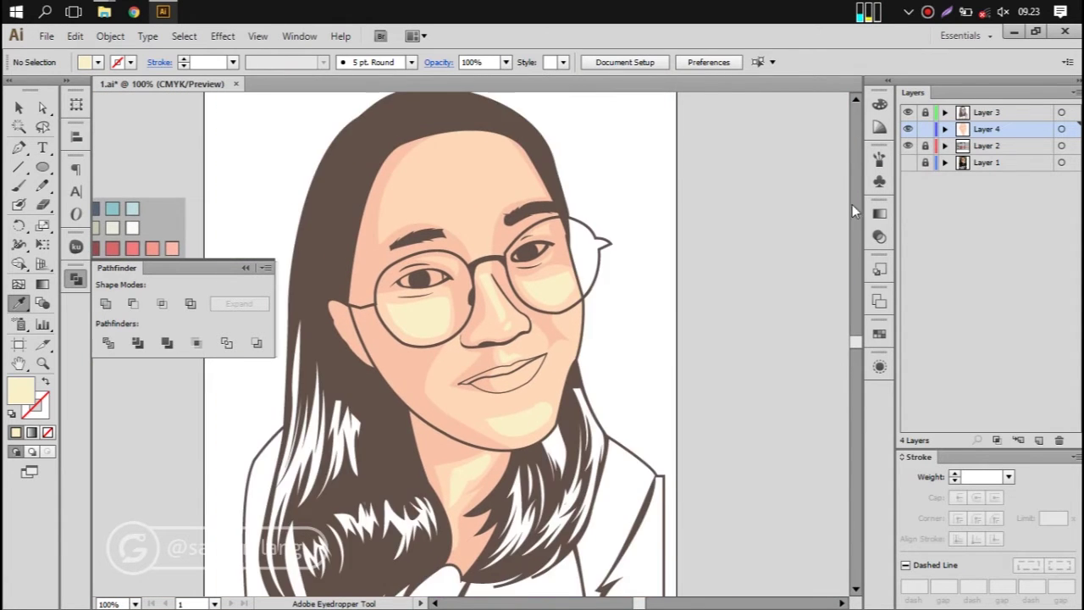
scroll(774, 338, up, 1)
scroll(414, 260, up, 2)
Step: Draw a closed eye-white shape on the first eye along the lower eyelid
scroll(414, 260, up, 2)
key(p)
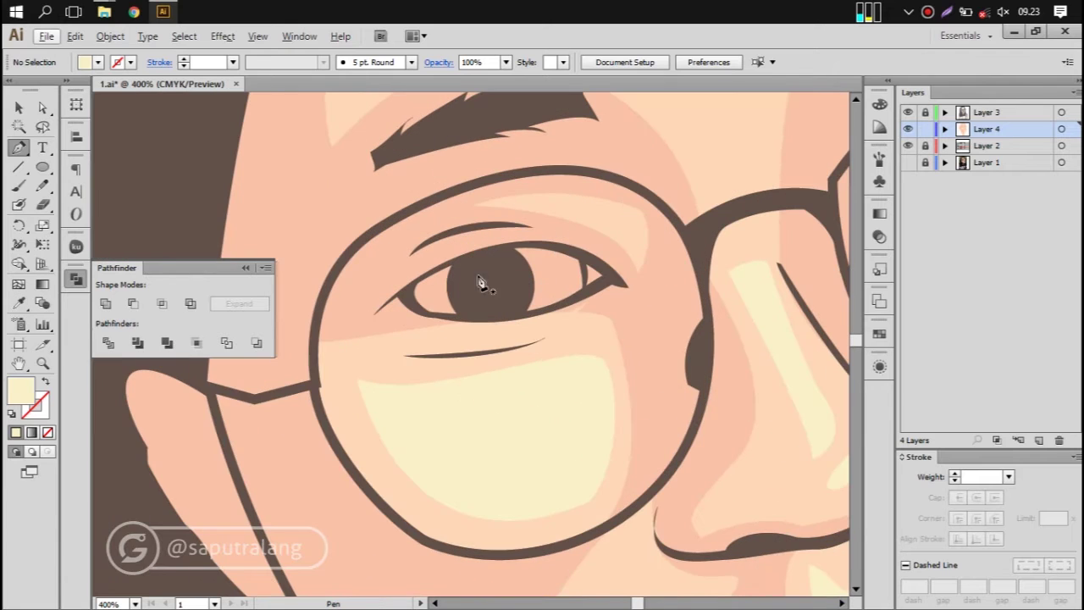
click(407, 292)
drag(604, 269, 606, 286)
drag(524, 316, 483, 318)
click(407, 276)
scroll(407, 276, down, 3)
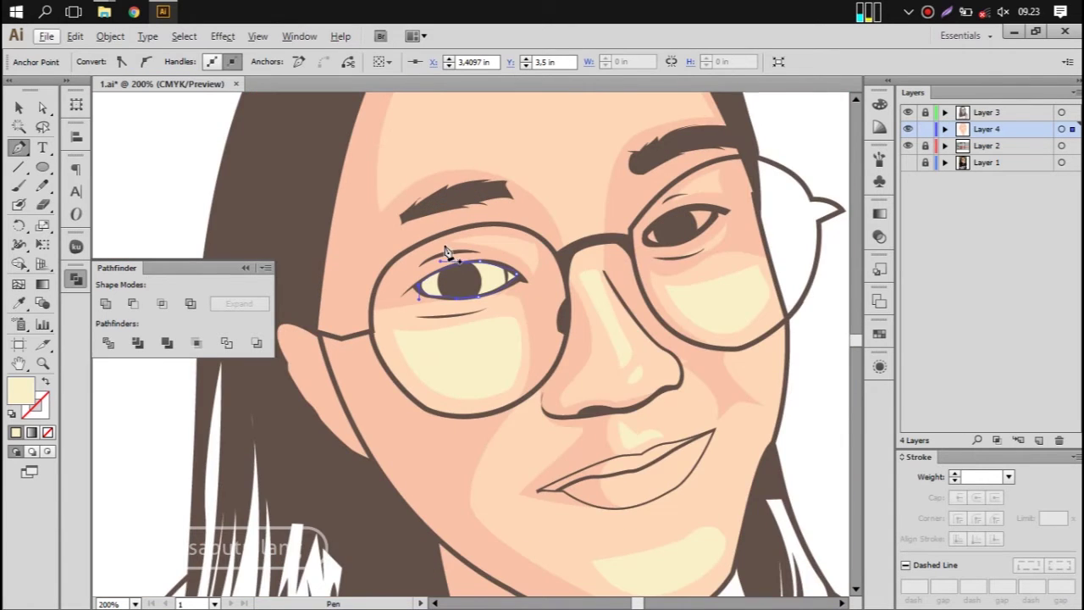
scroll(593, 407, up, 4)
Step: Draw the eye-white shape on the other eye out to its outer corner
click(505, 403)
click(601, 420)
click(786, 290)
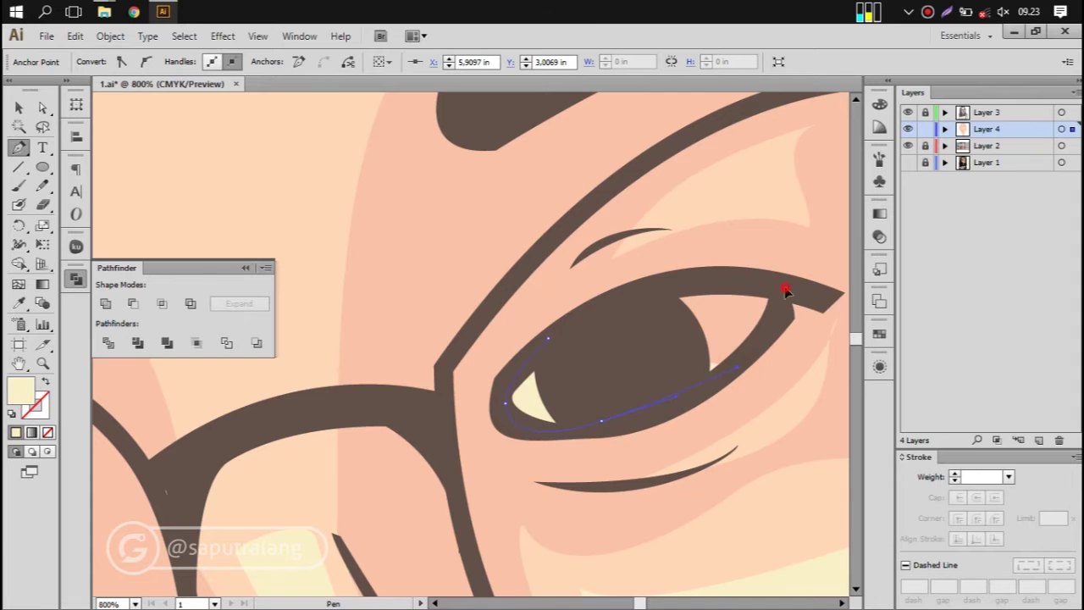
scroll(602, 330, down, 5)
mouse_move(556, 396)
mouse_down()
mouse_move(679, 183)
mouse_move(594, 301)
mouse_up()
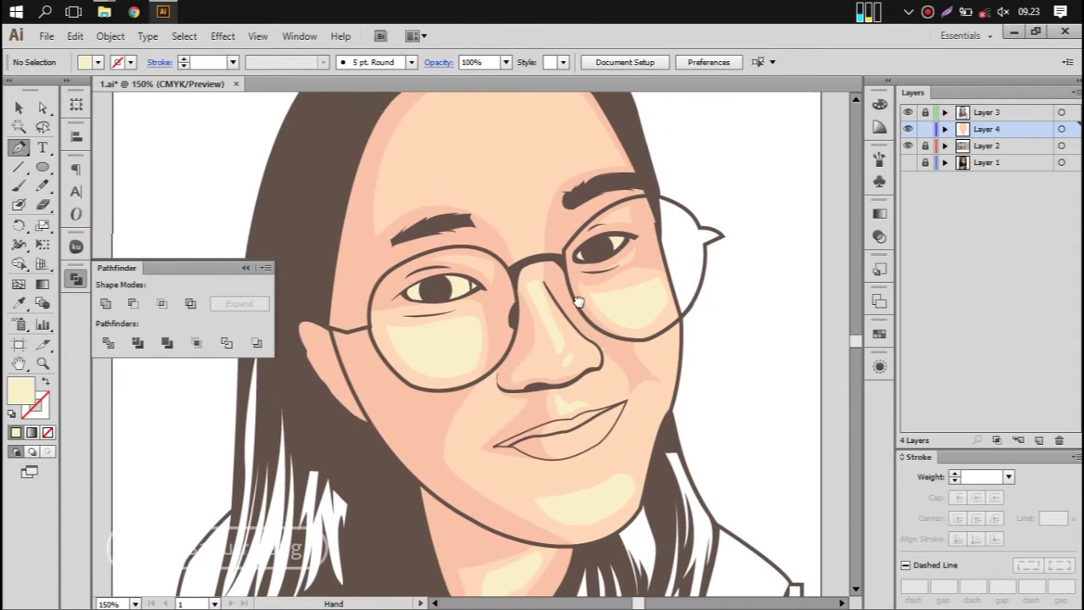
drag(585, 457, 536, 486)
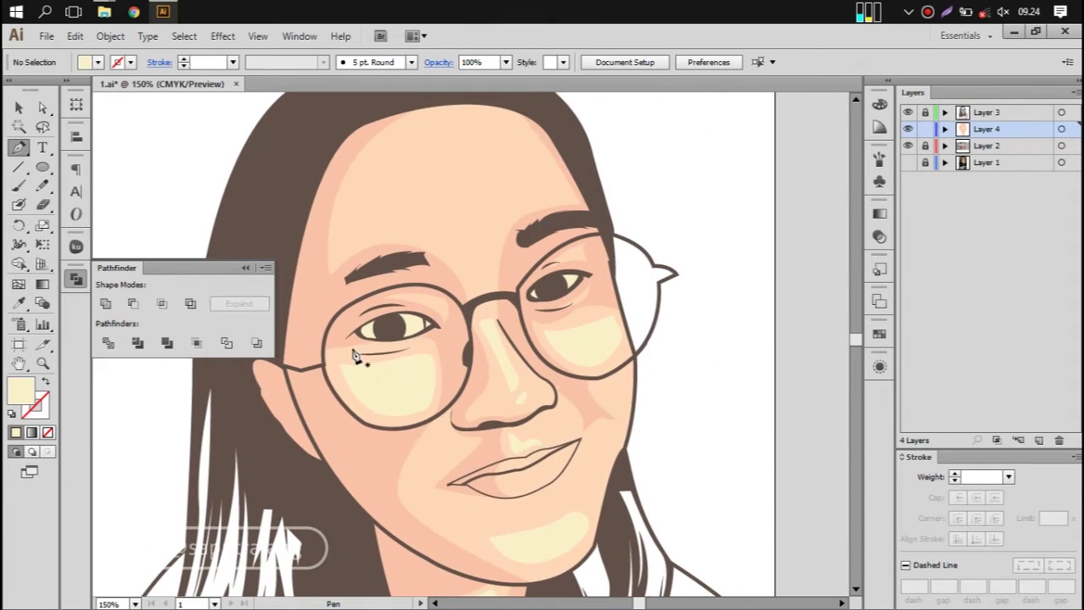
scroll(356, 358, left, 5)
Step: Sample the dark brown colour and make the reference photo layer visible again
key(i)
click(593, 364)
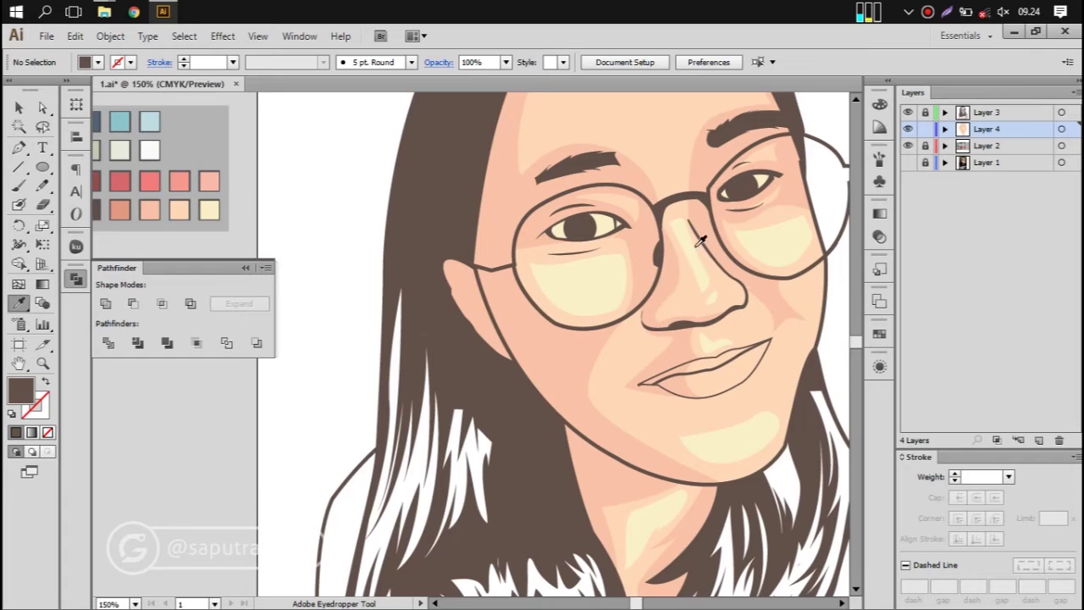
drag(821, 377, 689, 322)
key(p)
ctrl+click(908, 128)
click(908, 163)
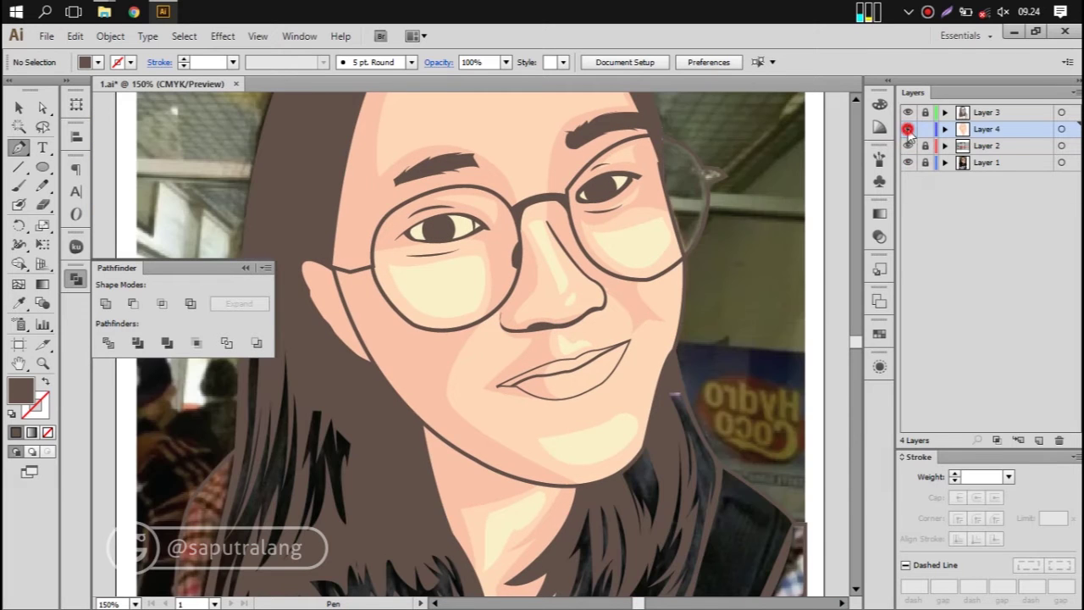
scroll(387, 261, up, 4)
Step: Draw the closed glasses-arm shape beside the left-hand lens along the frame
click(380, 362)
drag(370, 225, 391, 227)
click(455, 217)
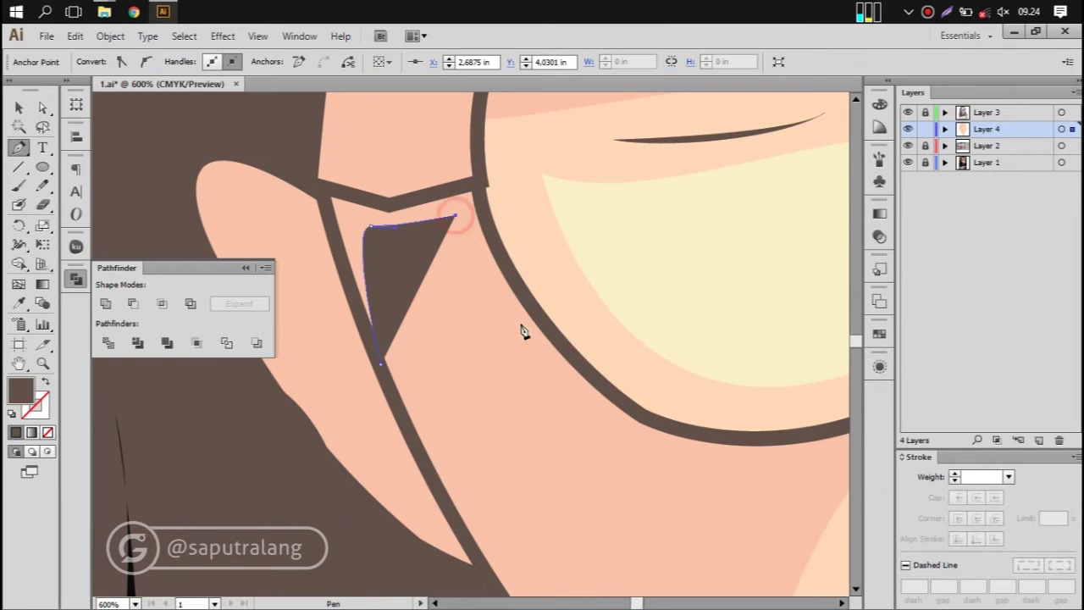
click(477, 185)
click(387, 206)
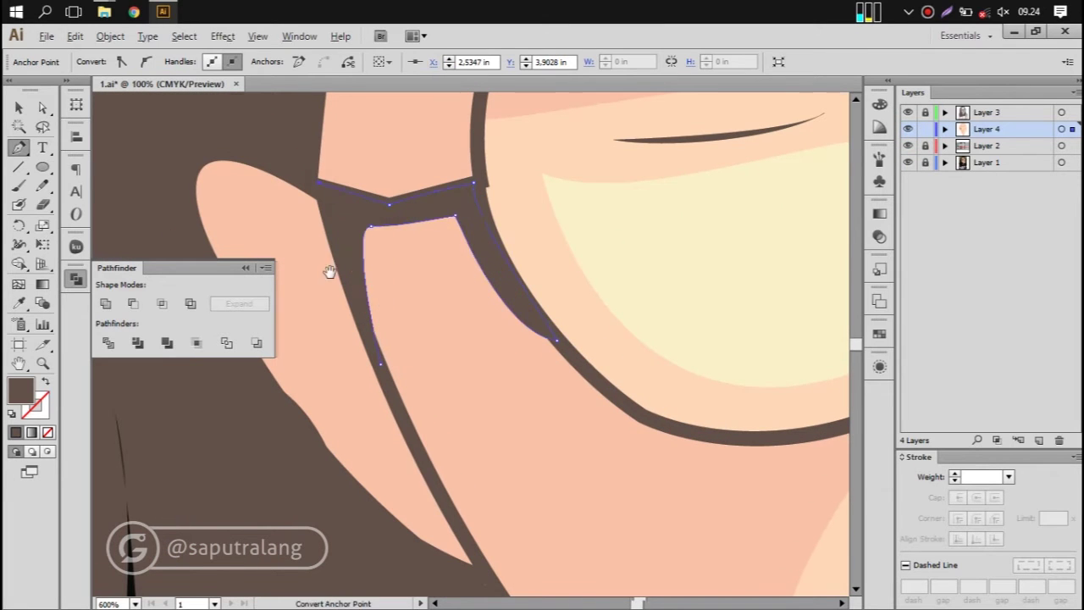
Step: Sample the salmon skin-shadow colour from the artwork
key(ctrl+1)
key(i)
click(393, 220)
drag(661, 332, 474, 356)
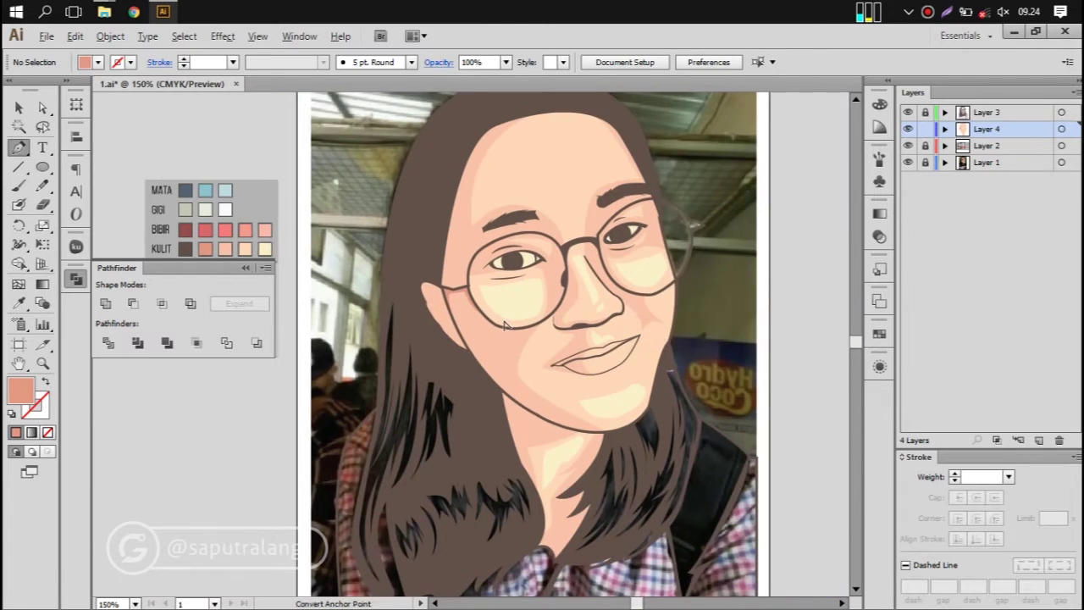
Step: Draw a salmon shadow shape under the top of the glasses frame
key(ctrl+plus)
key(ctrl+plus)
click(383, 222)
drag(515, 184, 488, 184)
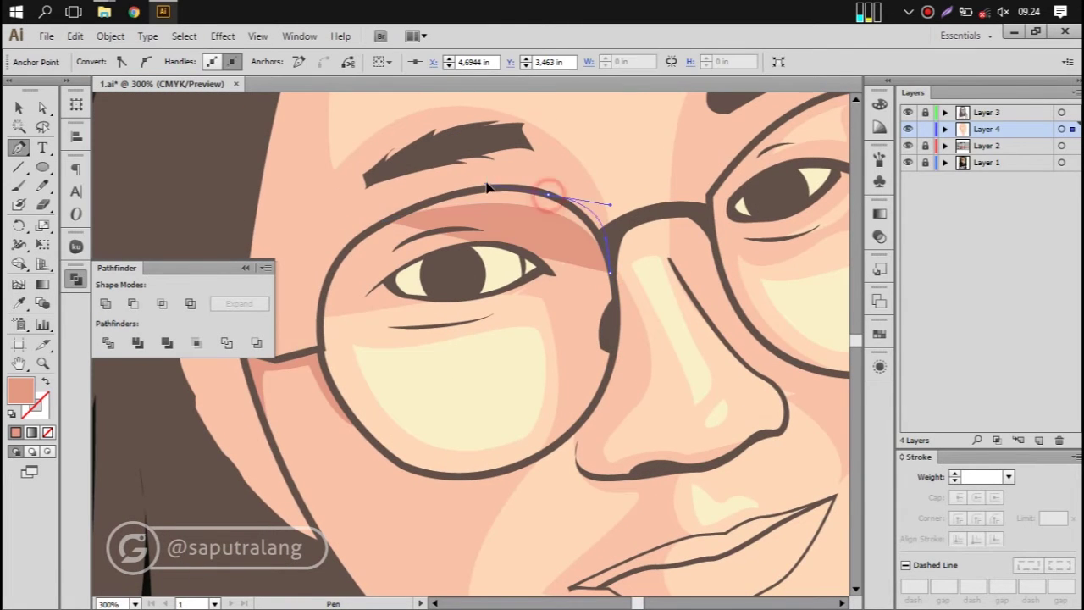
ctrl+click(338, 254)
Step: Draw a salmon shadow wedge inside the other lens along the side of the nose
drag(792, 147, 471, 249)
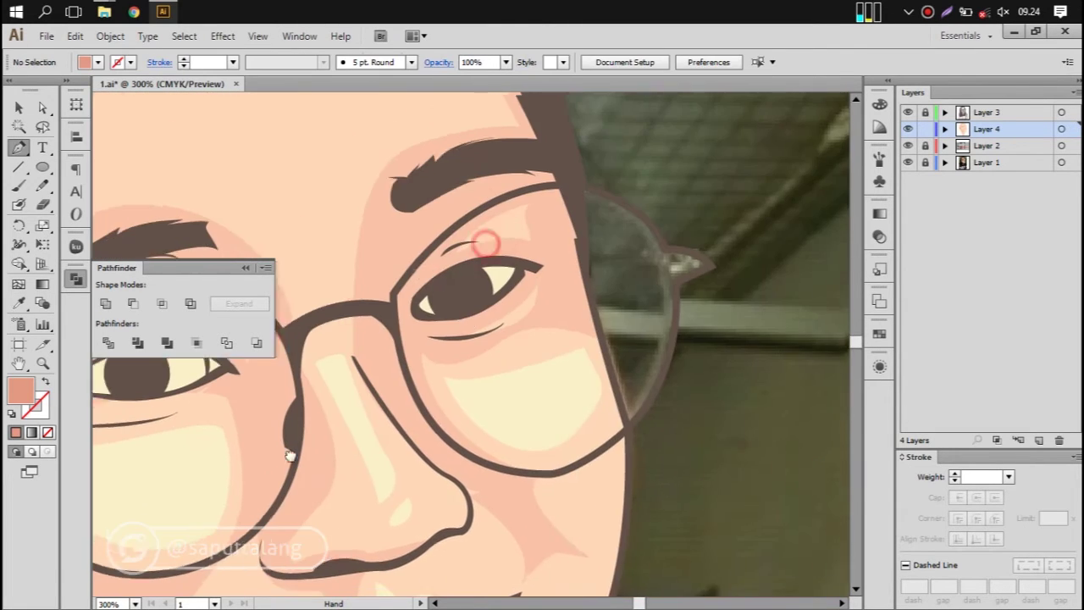
click(406, 271)
drag(496, 474, 568, 502)
click(384, 347)
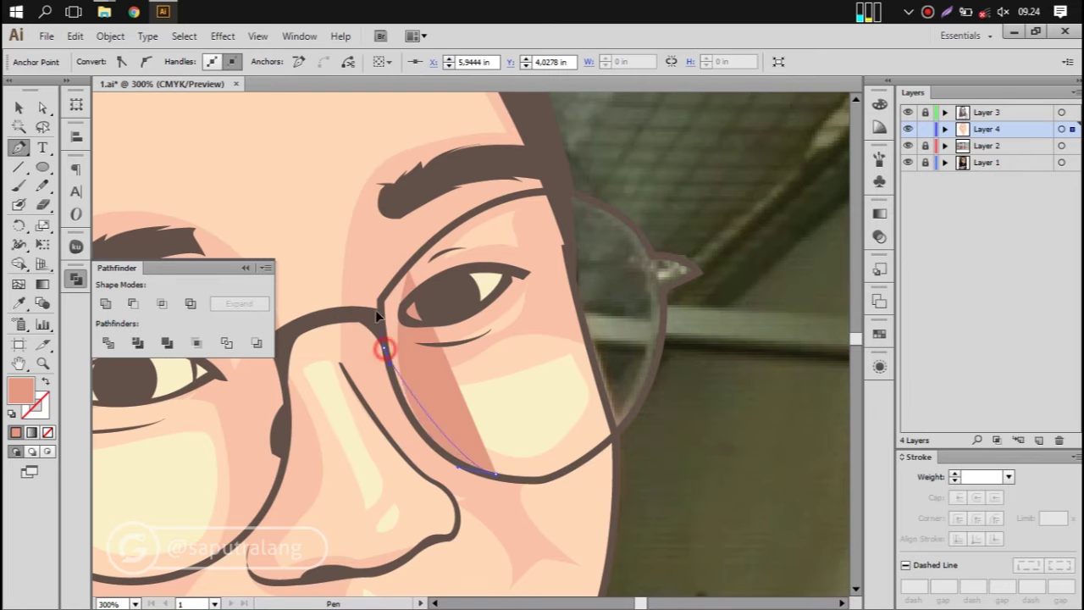
click(408, 269)
ctrl+click(630, 203)
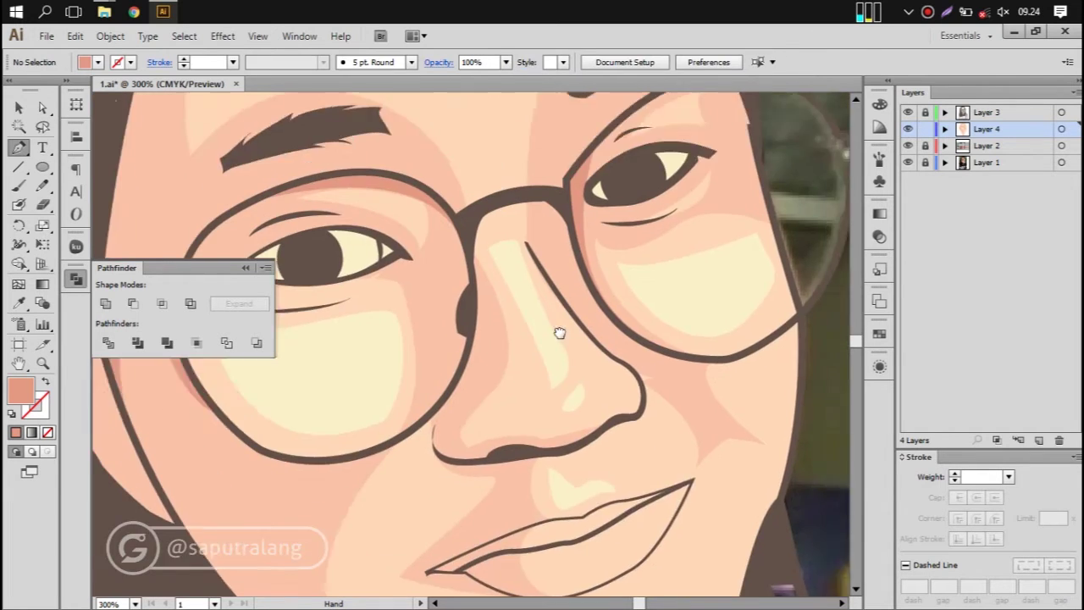
Step: Add two salmon shadow shapes beneath the nostril and nose tip
scroll(537, 308, up, 3)
click(310, 294)
click(549, 354)
click(526, 353)
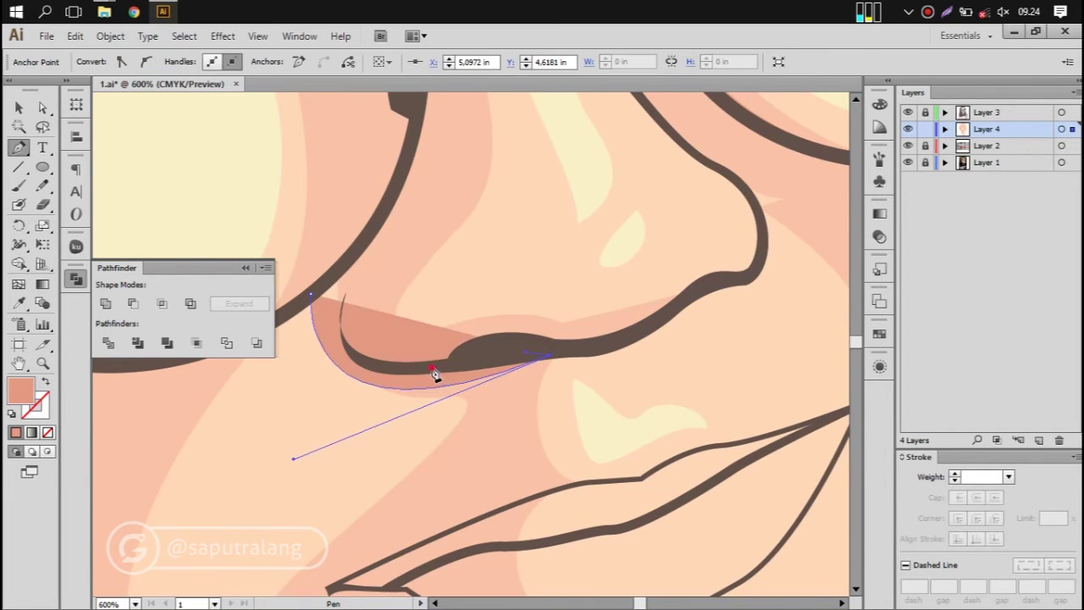
click(339, 335)
ctrl+click(325, 314)
click(430, 368)
drag(350, 347, 335, 310)
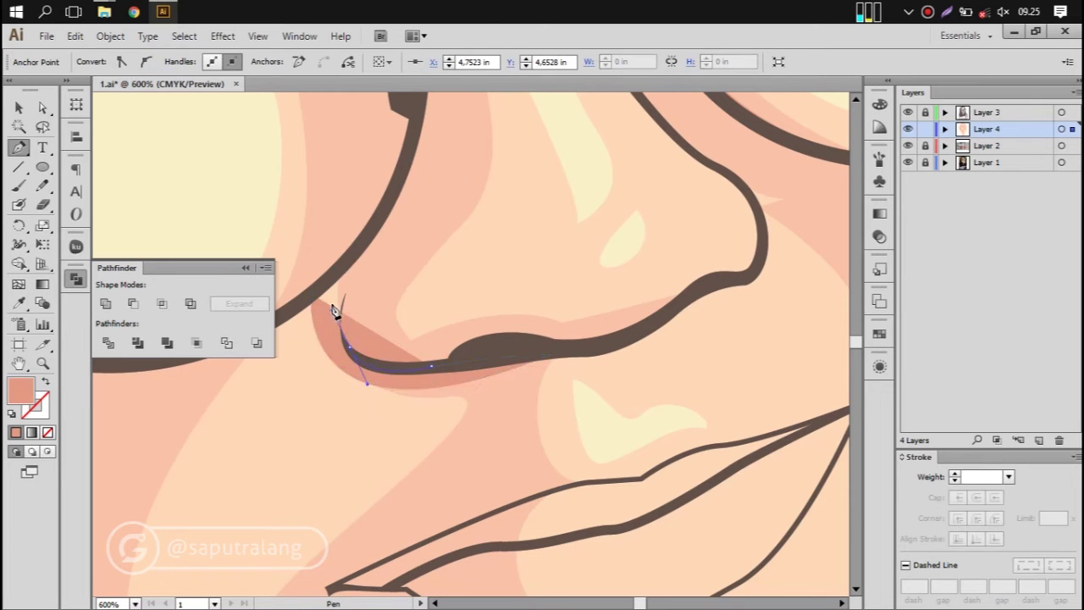
ctrl+click(380, 334)
Step: Begin a salmon shadow path at the lip corner along the lower lip
key(ctrl+0)
scroll(572, 355, up, 3)
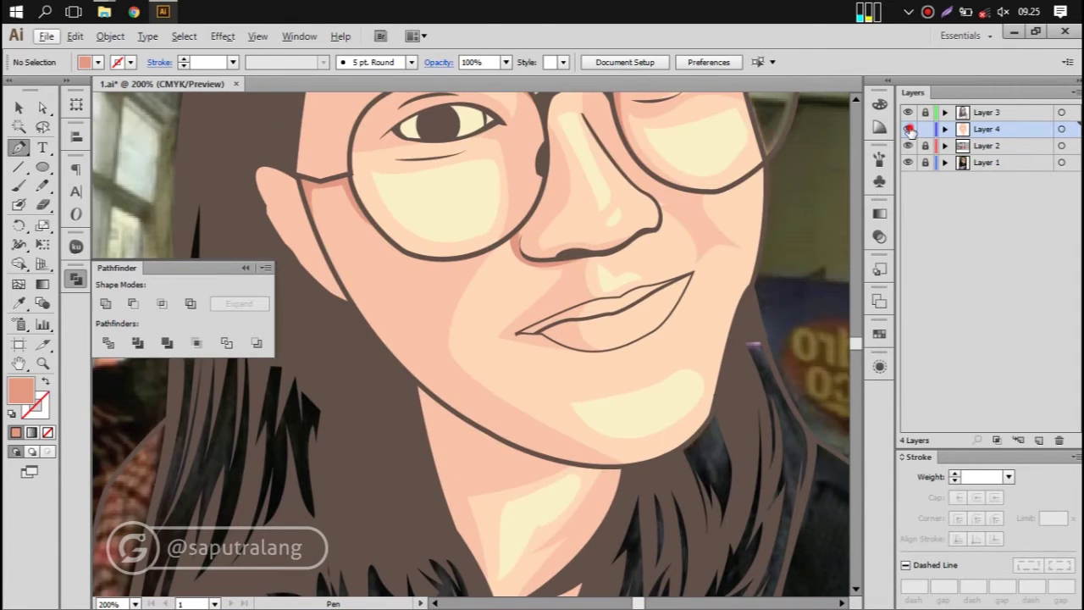
scroll(582, 323, up, 3)
click(386, 348)
click(659, 398)
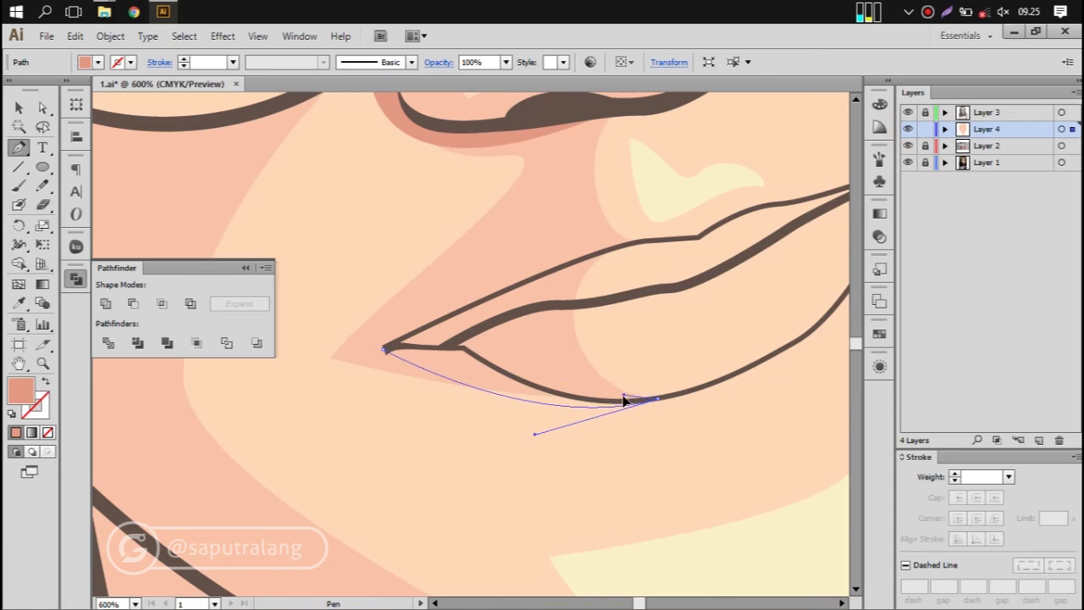
Step: Complete the salmon shadow shape under the lower lip
drag(460, 345, 439, 307)
click(386, 348)
key(ctrl+0)
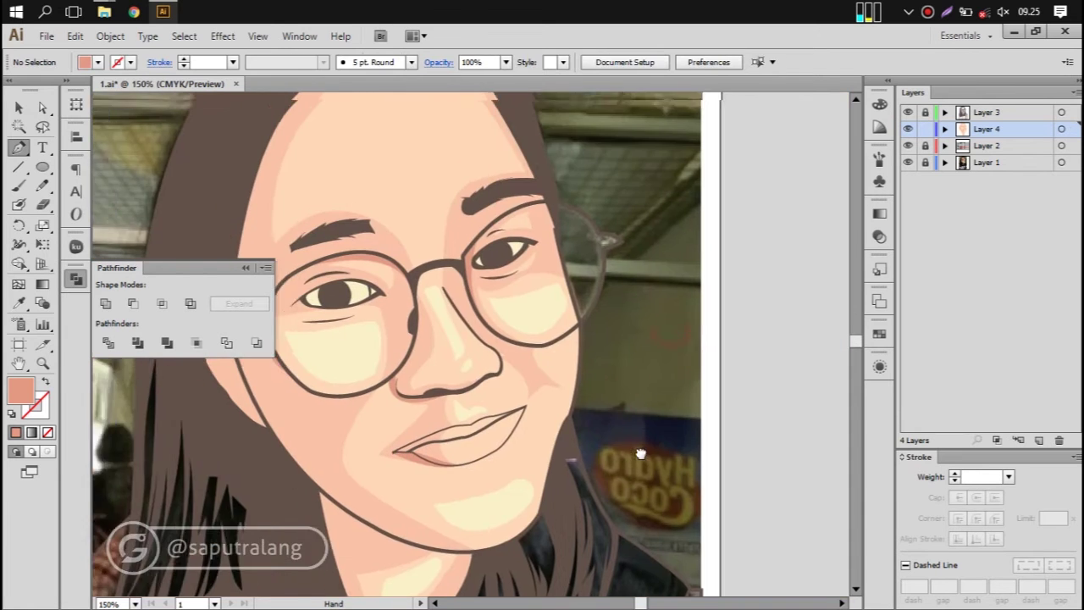
scroll(339, 474, up, 3)
scroll(474, 339, down, 3)
Step: Draw a closed salmon shadow along the neck below the chin, meeting the hair
click(430, 493)
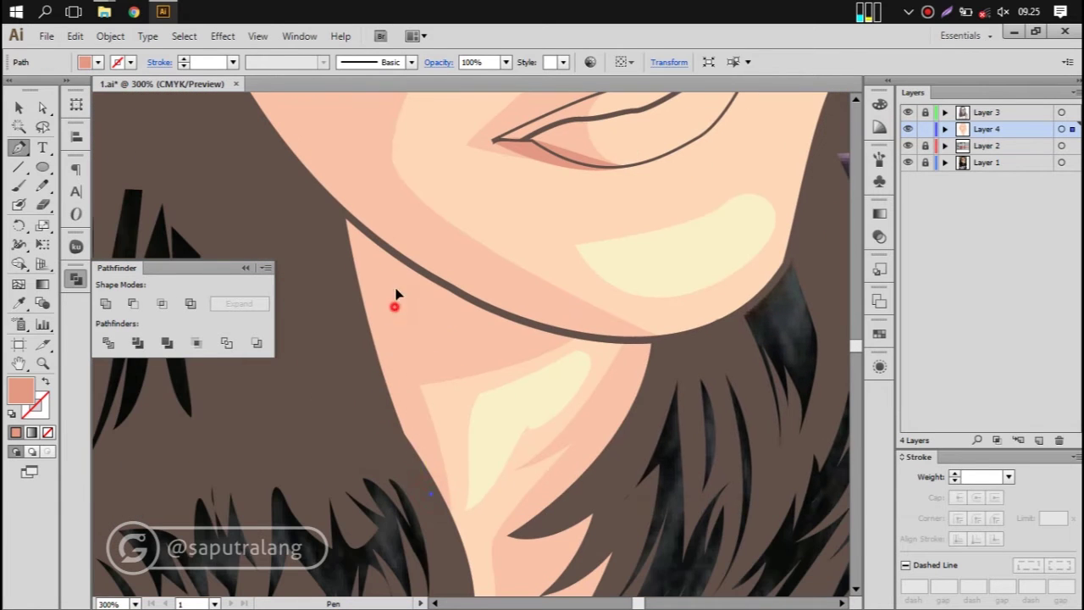
drag(394, 316, 405, 303)
drag(314, 192, 330, 368)
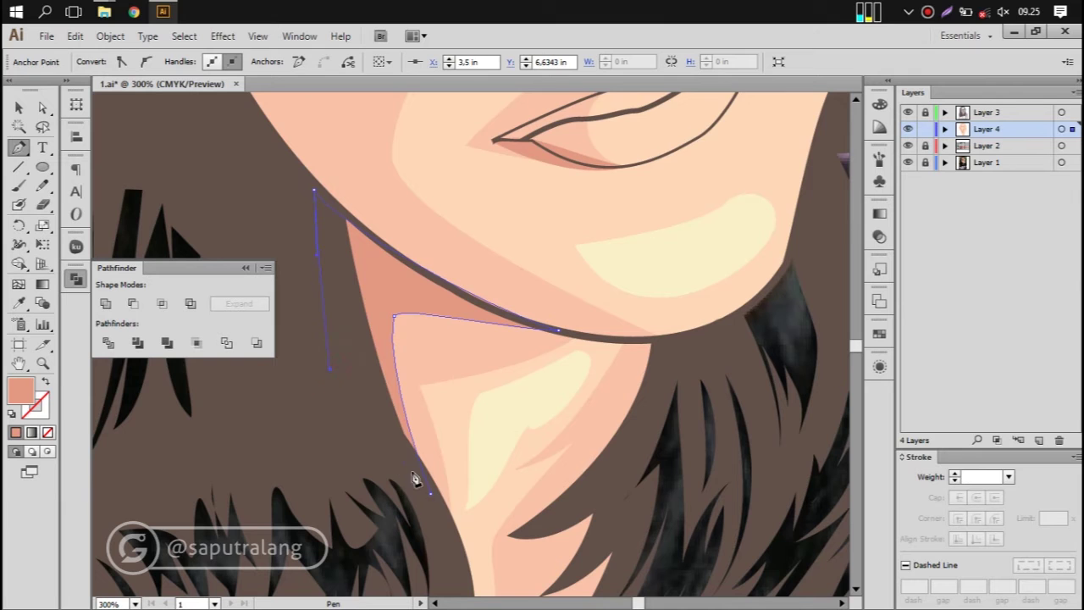
scroll(789, 332, down, 3)
click(629, 348)
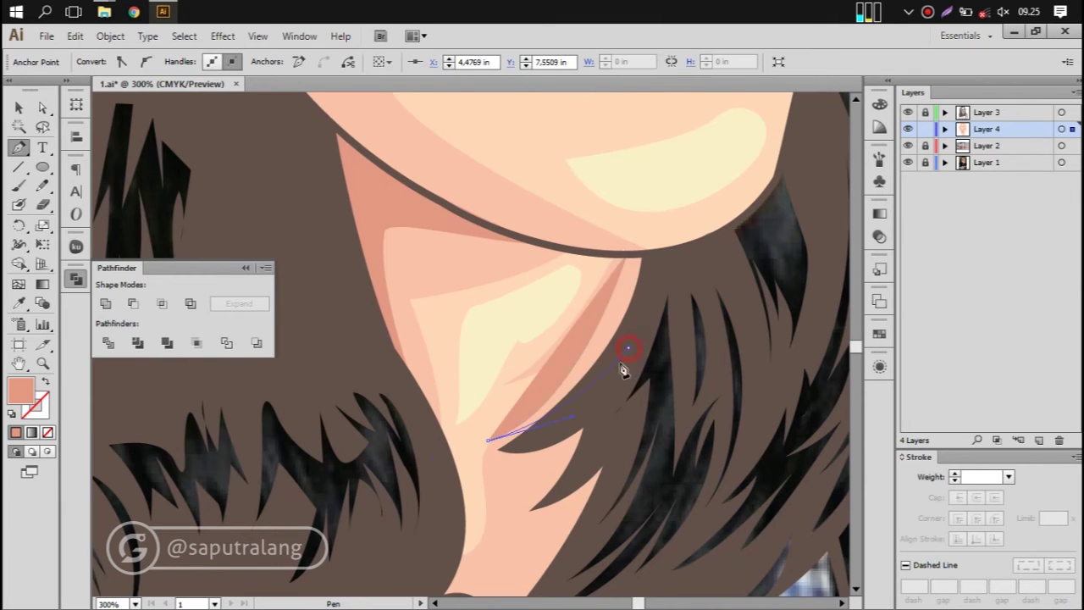
drag(519, 489, 465, 518)
drag(569, 455, 583, 369)
drag(524, 485, 598, 457)
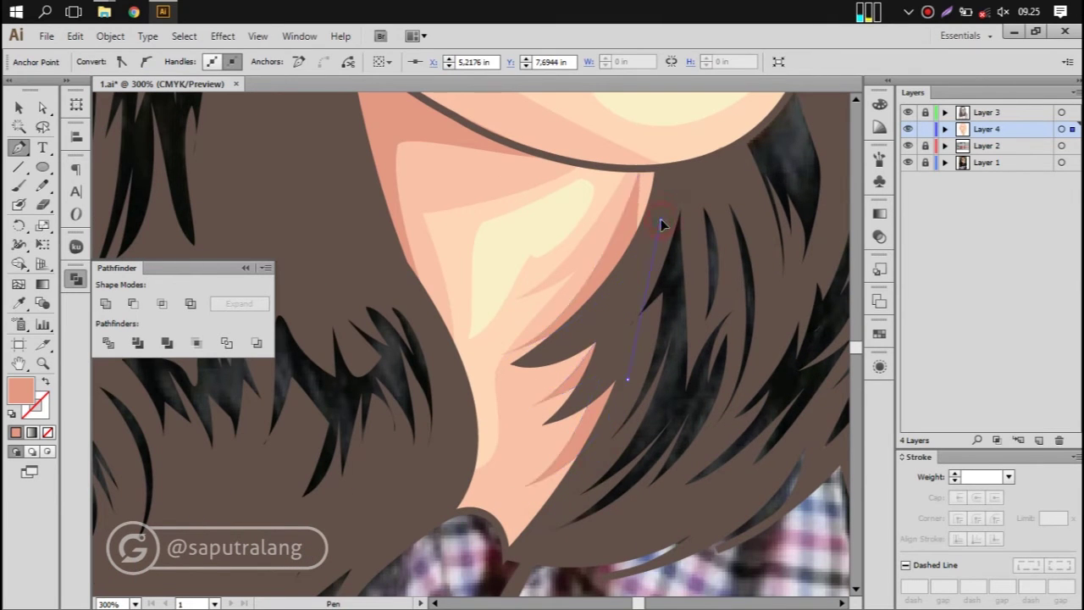
click(673, 167)
ctrl+click(694, 370)
scroll(585, 491, down, 2)
Step: Draw a closed salmon shadow under the first eyebrow, following the glasses frame
scroll(583, 412, up, 2)
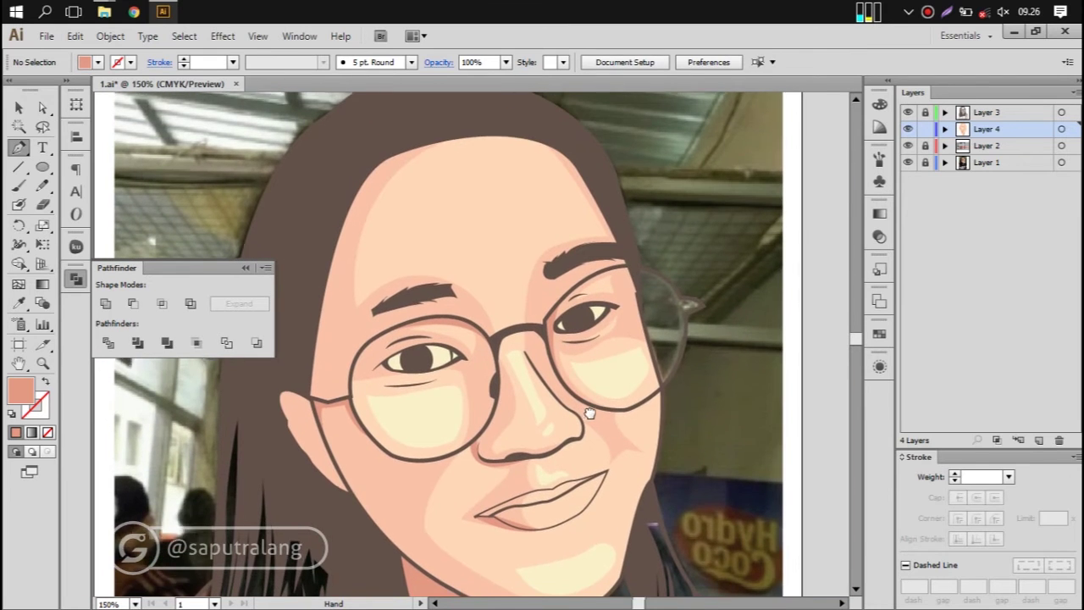
scroll(663, 256, up, 4)
click(560, 223)
drag(607, 290, 669, 273)
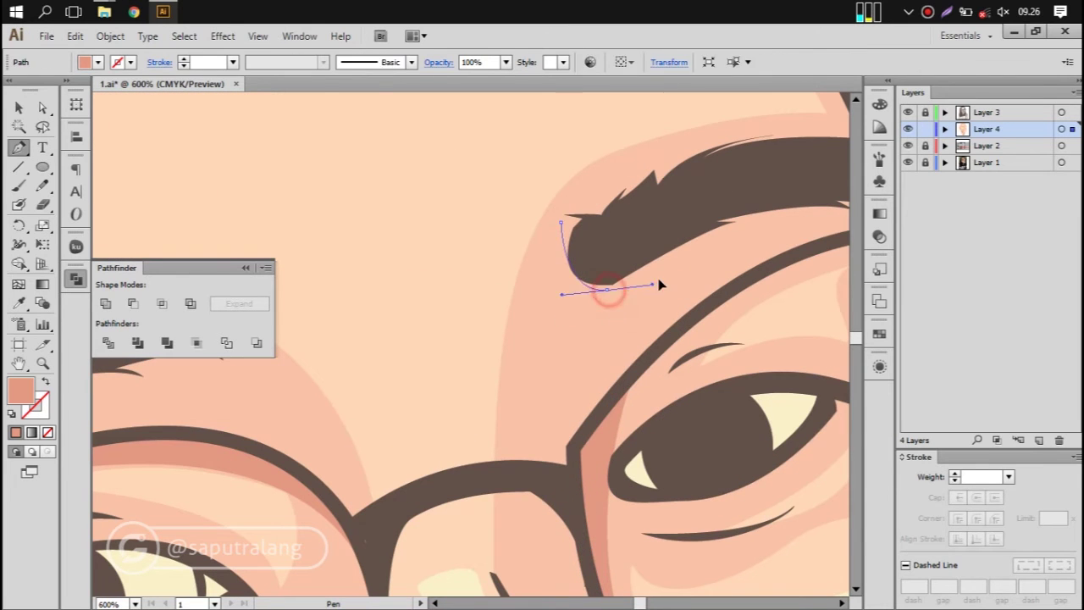
click(736, 234)
click(559, 498)
drag(651, 356, 489, 386)
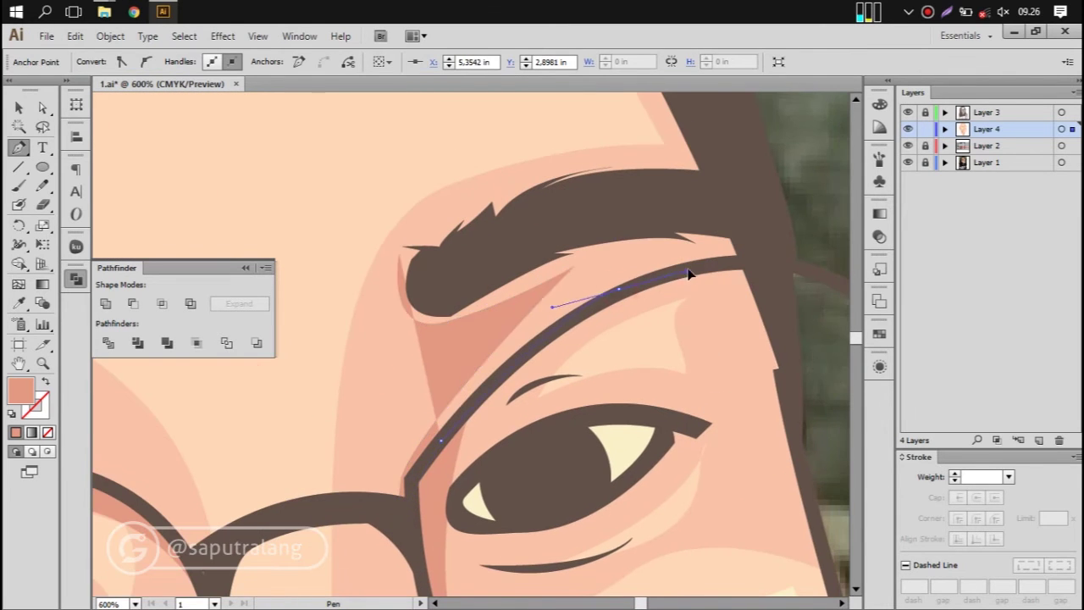
drag(741, 260, 745, 191)
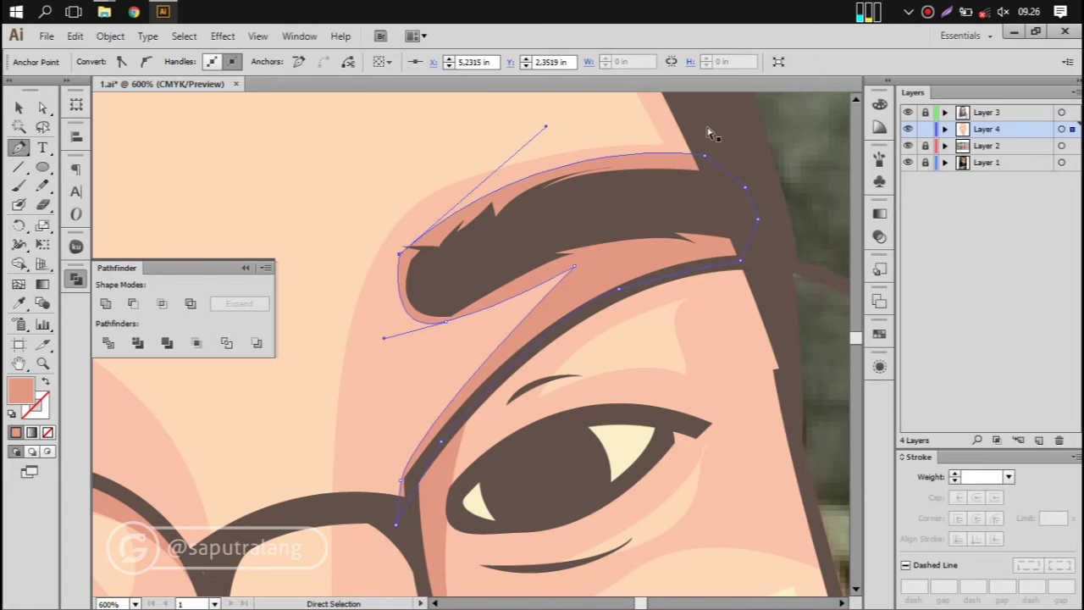
ctrl+click(709, 133)
Step: Select an anchor on the brow shadow to check it, then deselect the shape
scroll(551, 242, down, 2)
scroll(551, 242, down, 2)
ctrl+click(673, 220)
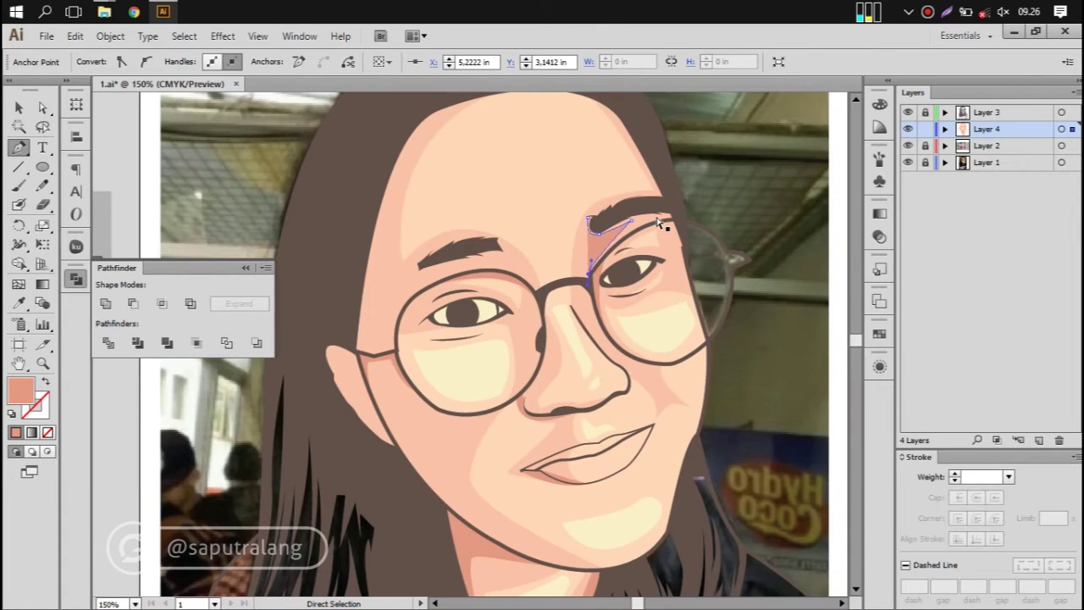
scroll(661, 223, up, 4)
ctrl+click(423, 278)
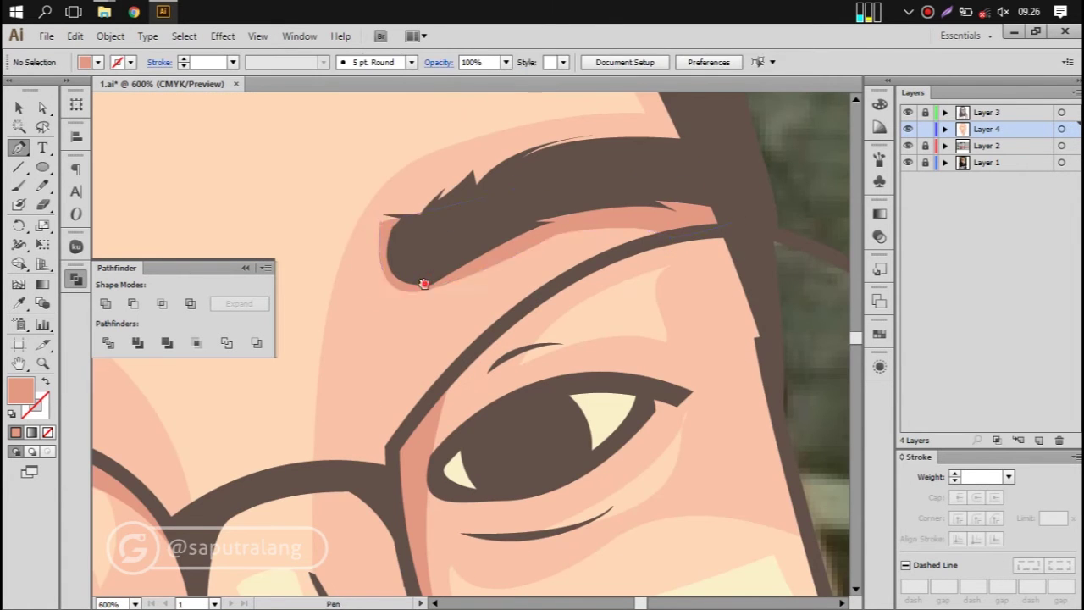
scroll(472, 326, down, 4)
scroll(489, 351, up, 4)
Step: Draw the shadow under the other eyebrow and start a path beside the left jaw
ctrl+click(669, 388)
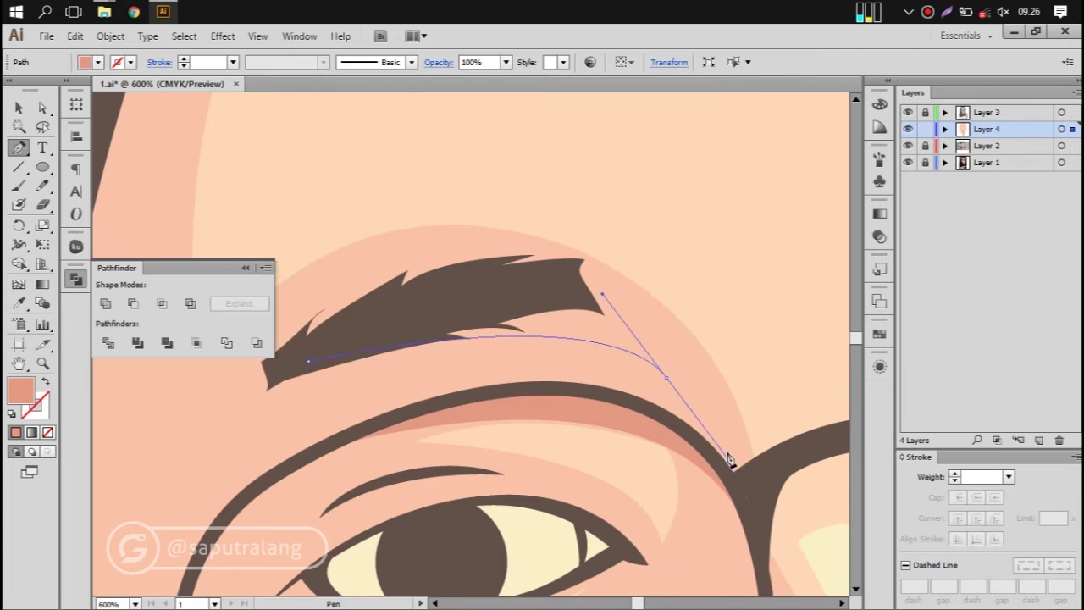
ctrl+click(308, 339)
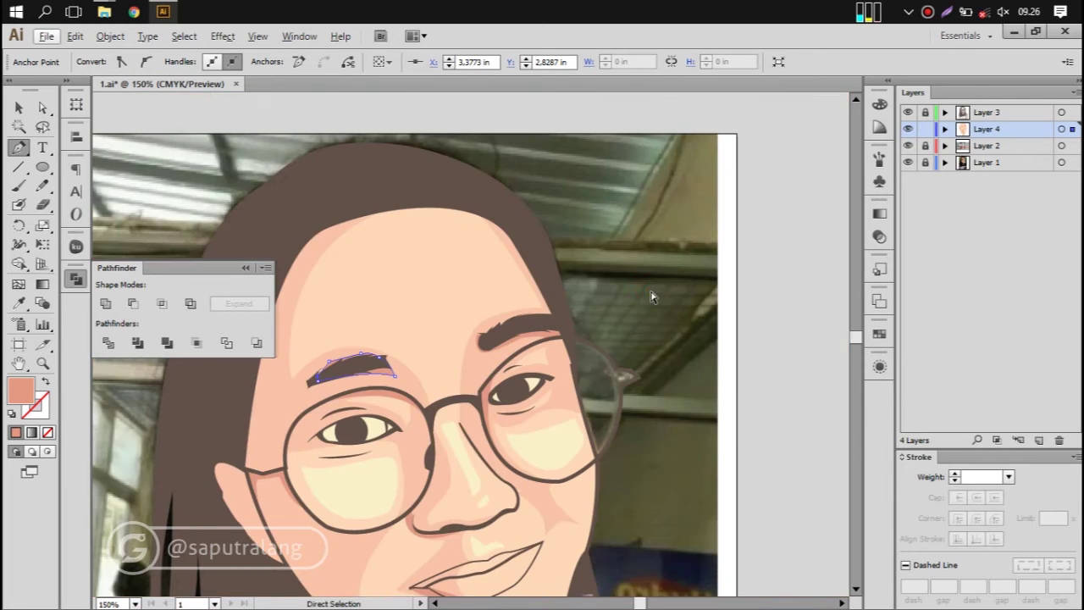
scroll(307, 338, down, 4)
ctrl+click(500, 167)
scroll(533, 148, up, 2)
drag(374, 399, 364, 445)
scroll(745, 172, up, 2)
Step: Trace and close the shadow path along the left jawline to the chin, adjusting the chin anchor
scroll(508, 339, down, 3)
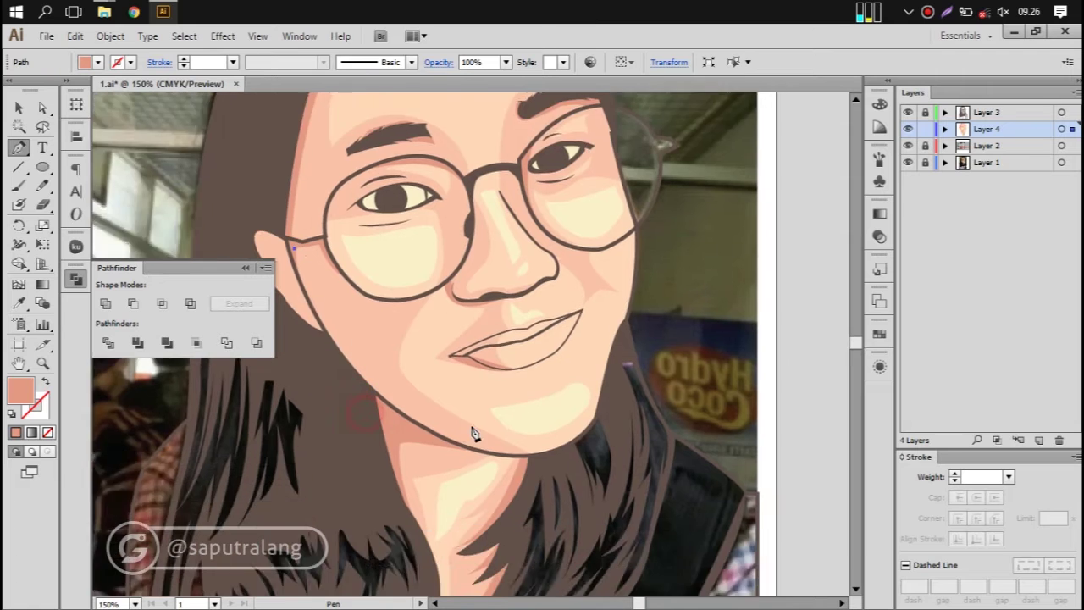
scroll(508, 339, down, 2)
click(537, 464)
drag(443, 590, 389, 603)
drag(537, 464, 507, 463)
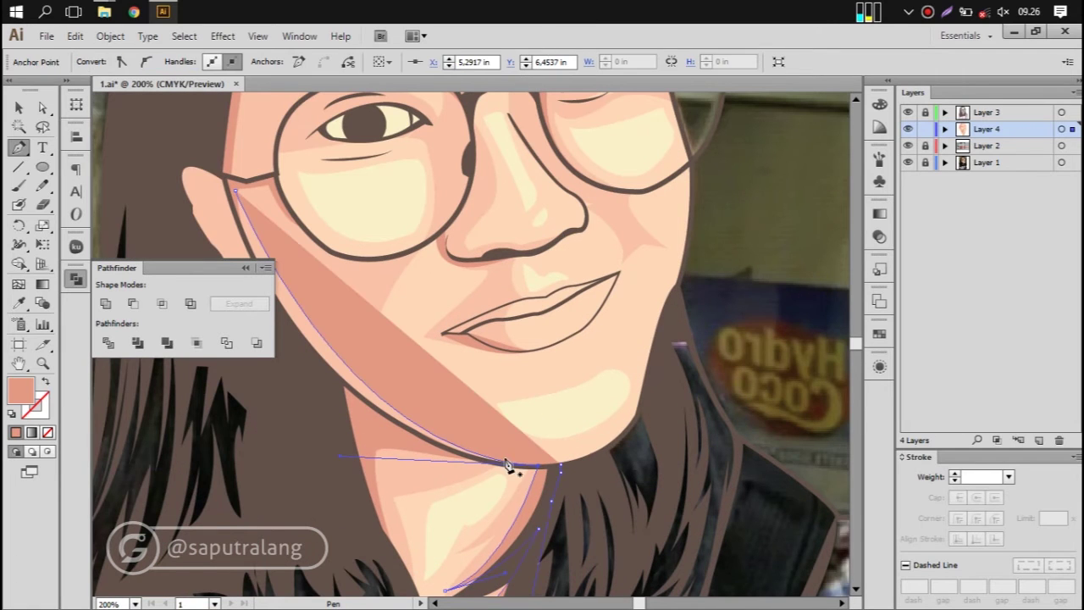
key(a)
click(552, 464)
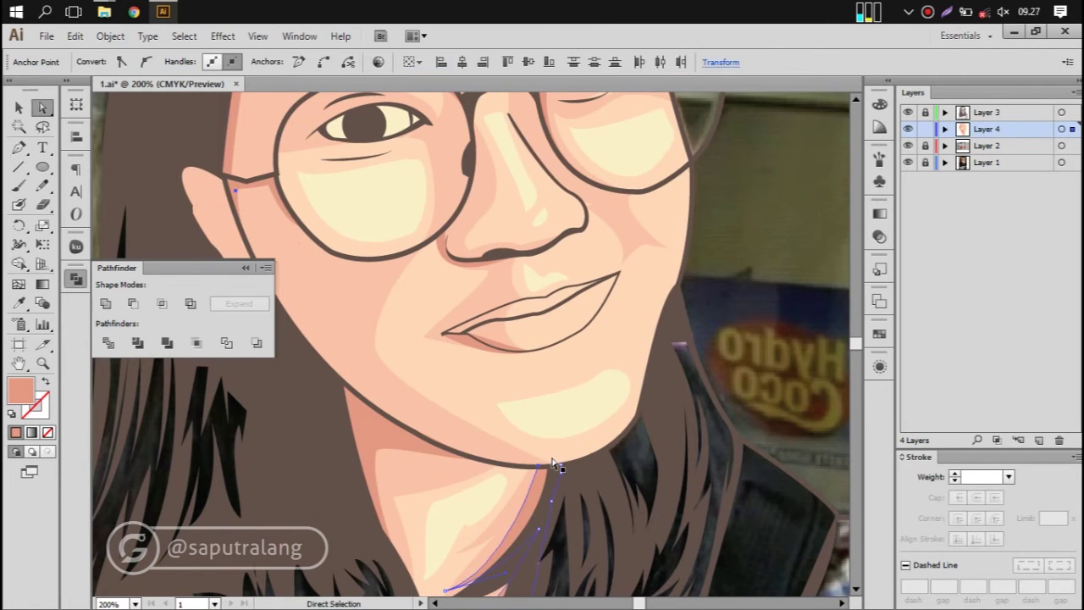
drag(254, 230, 242, 150)
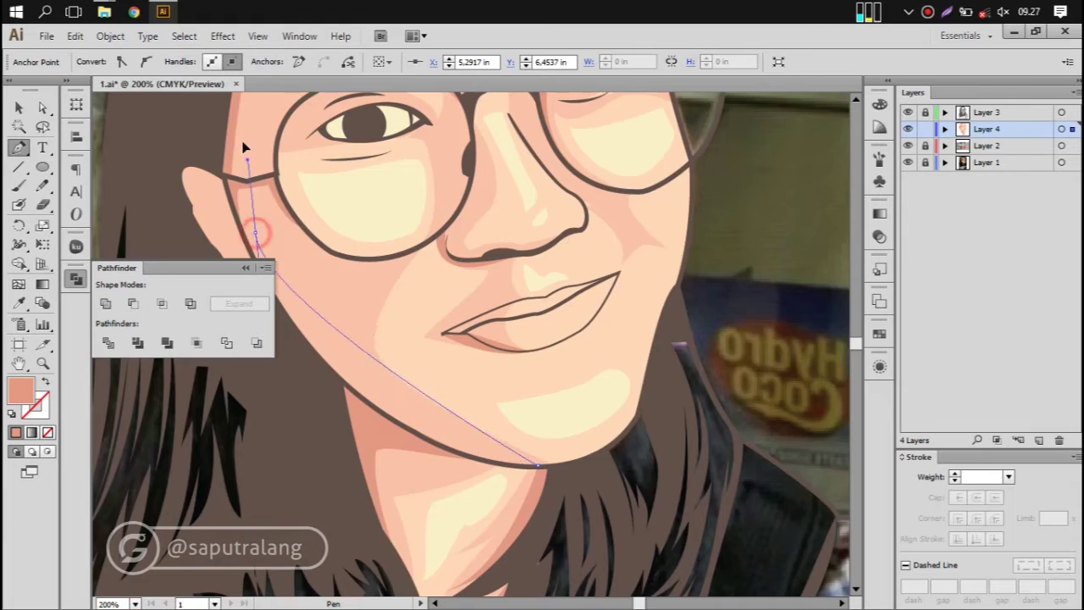
scroll(333, 252, up, 4)
scroll(347, 287, down, 3)
key(ctrl+minus)
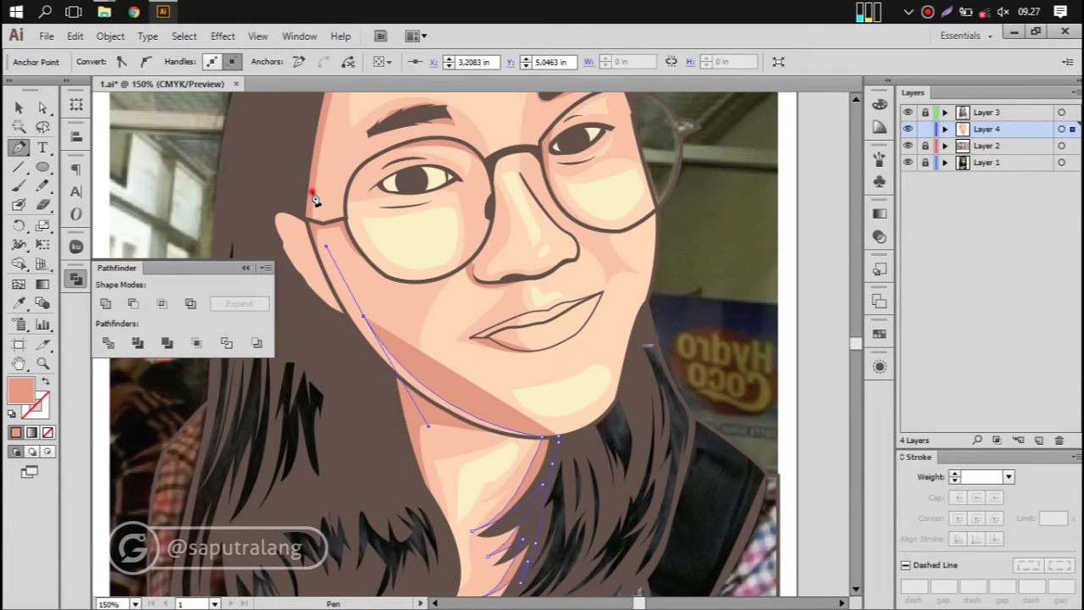
drag(298, 206, 406, 446)
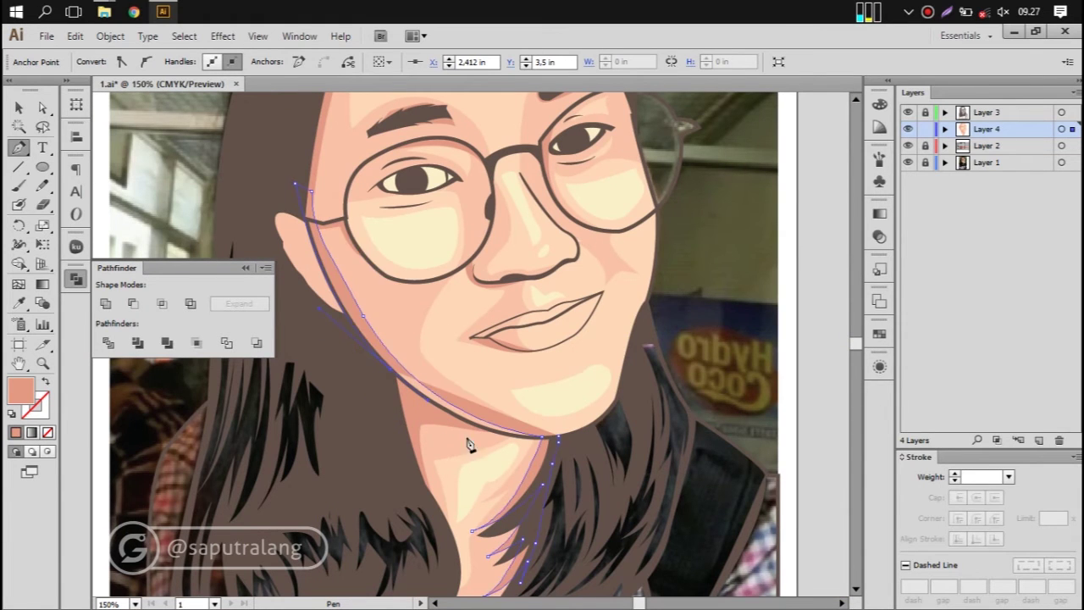
Step: Pen-draw a curved shadow shape inside the ear
scroll(749, 378, up, 2)
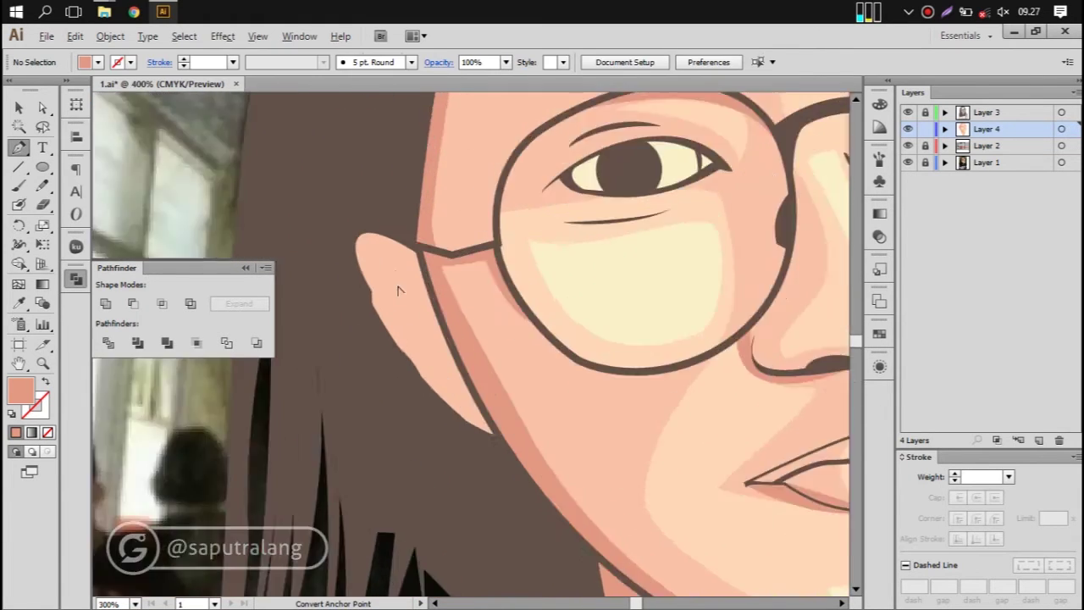
scroll(398, 290, up, 3)
click(421, 366)
drag(428, 296, 446, 335)
drag(439, 414, 452, 428)
click(487, 398)
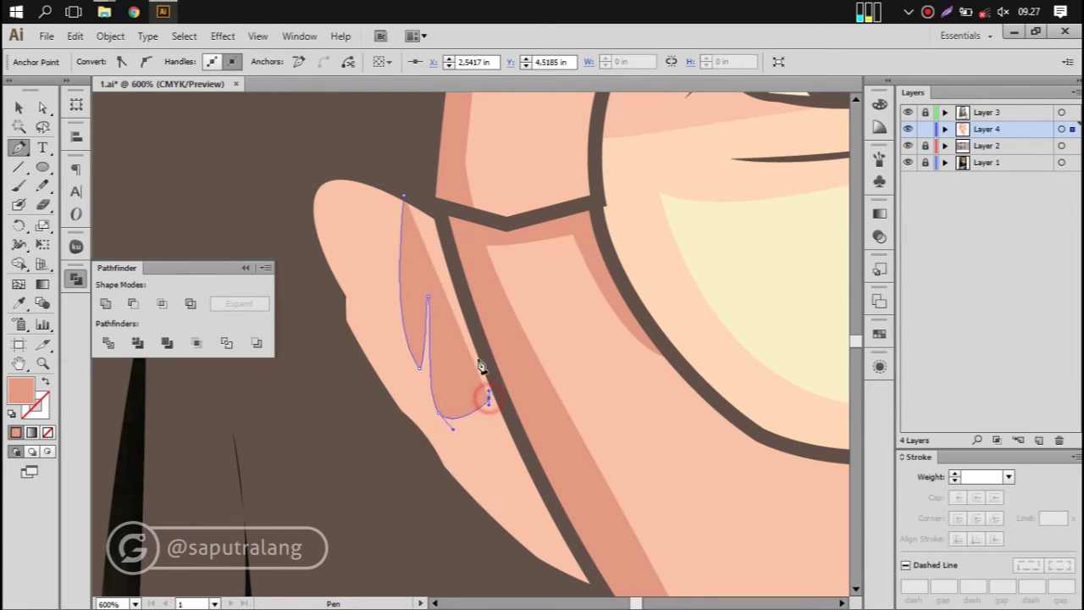
scroll(363, 394, down, 2)
Step: Trace a closed path along the ear's edge and fill it salmon with the Eyedropper
click(415, 301)
drag(500, 447, 579, 458)
key(i)
click(600, 268)
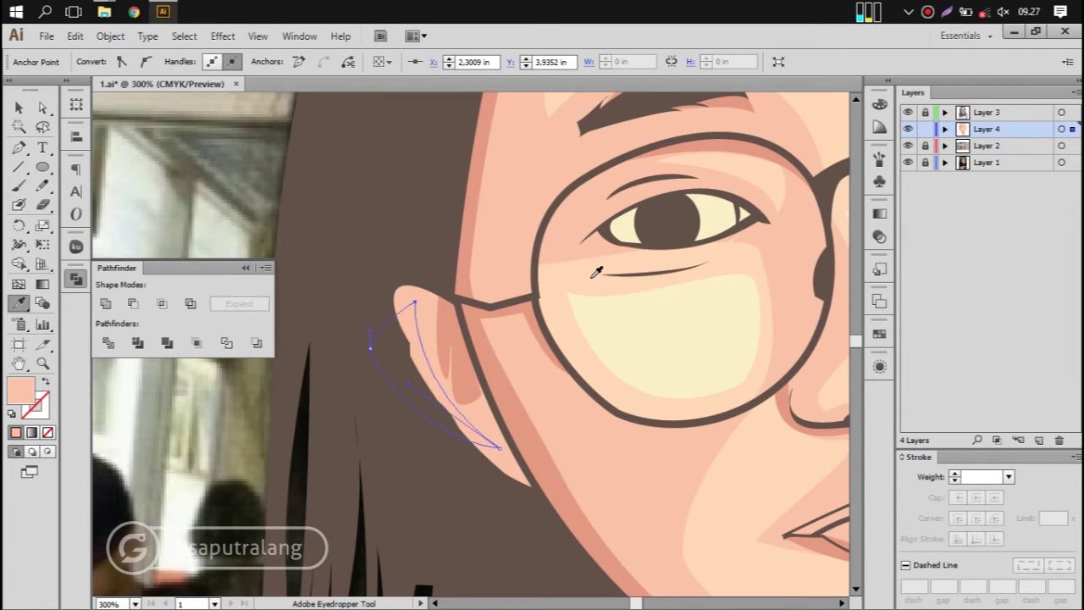
ctrl+click(141, 460)
scroll(460, 416, down, 2)
scroll(451, 406, up, 1)
ctrl+click(451, 406)
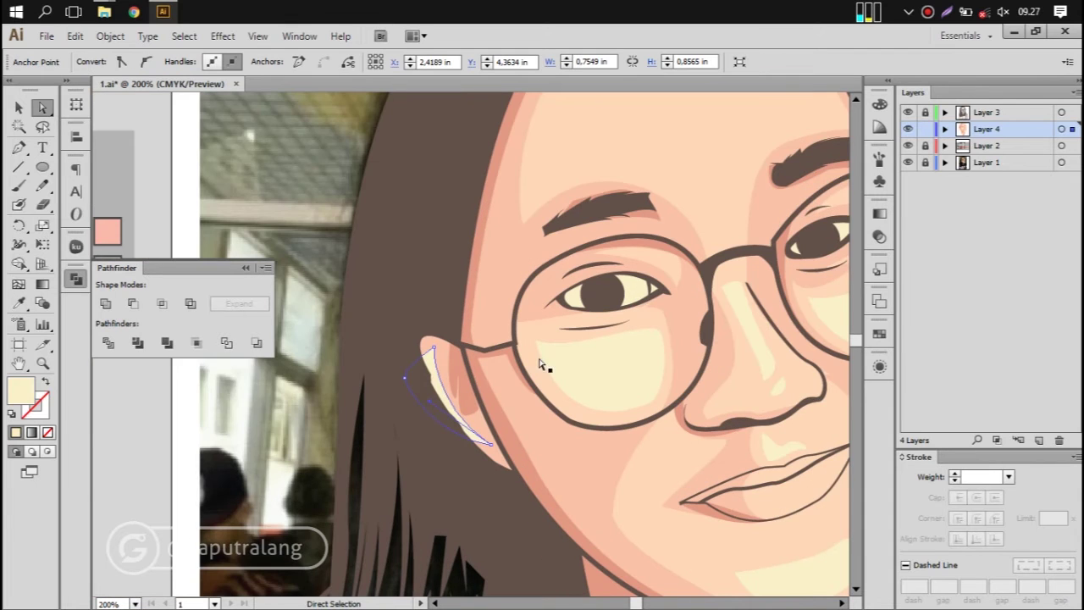
click(544, 363)
Step: Draw a small inner-ear piece and give it a cream fill
drag(354, 540, 392, 443)
scroll(540, 346, up, 2)
click(460, 310)
drag(496, 431, 467, 443)
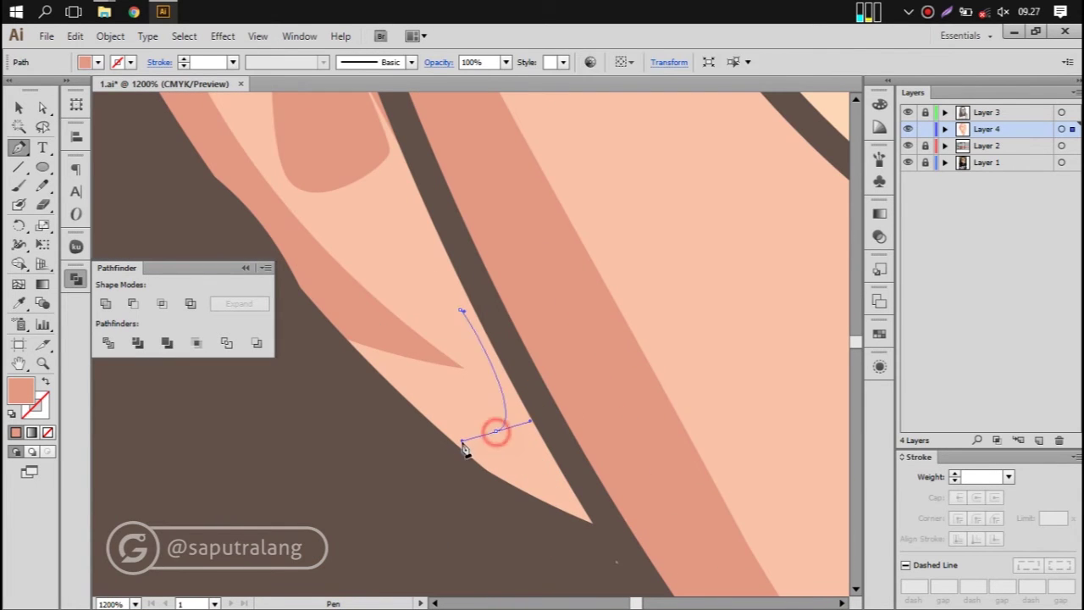
click(457, 310)
scroll(527, 339, down, 2)
key(i)
click(689, 223)
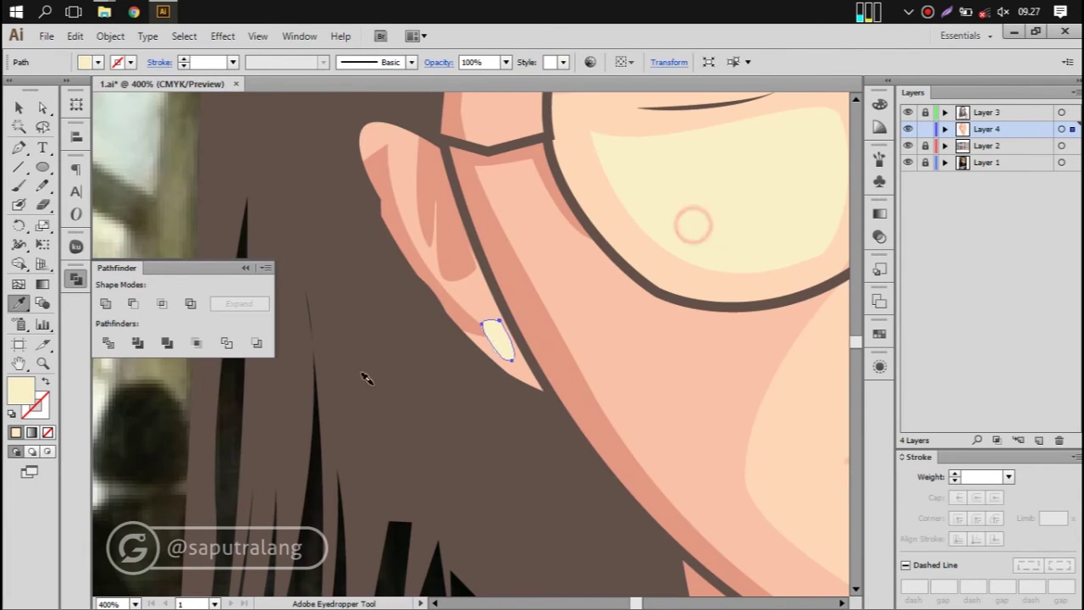
scroll(365, 375, down, 4)
drag(441, 356, 210, 356)
drag(371, 339, 532, 338)
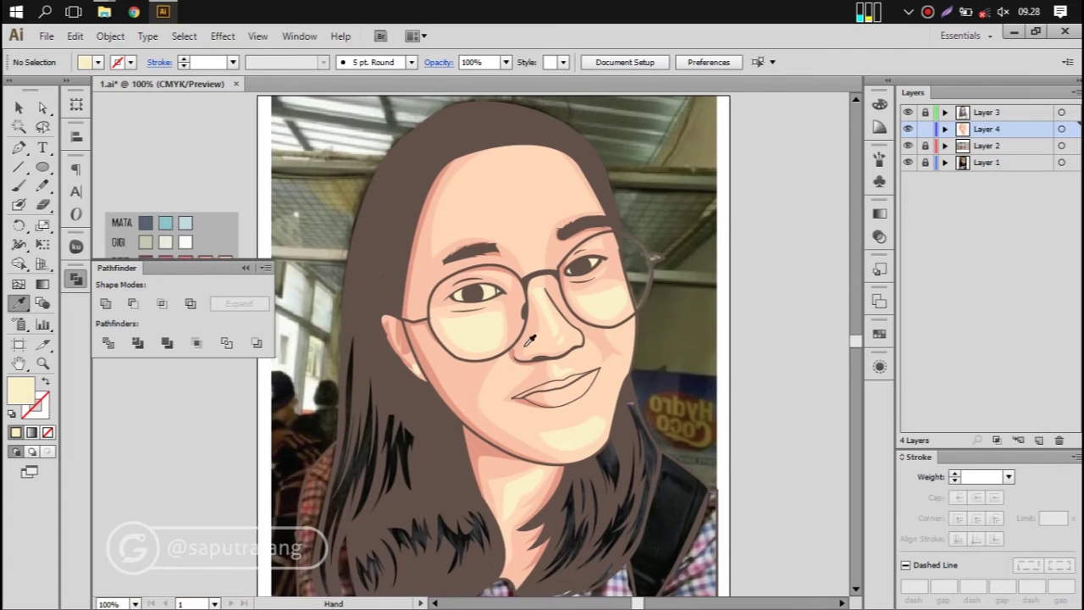
Step: Close the Pathfinder panel and Pen-trace a closed lower-lip shape
click(265, 267)
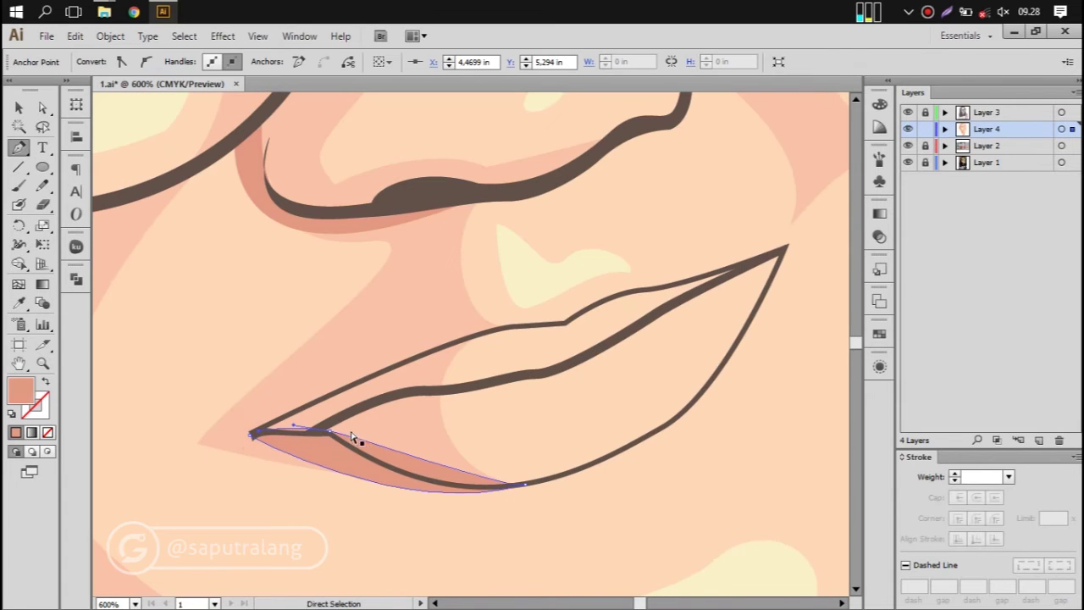
ctrl+click(689, 387)
scroll(689, 387, up, 1)
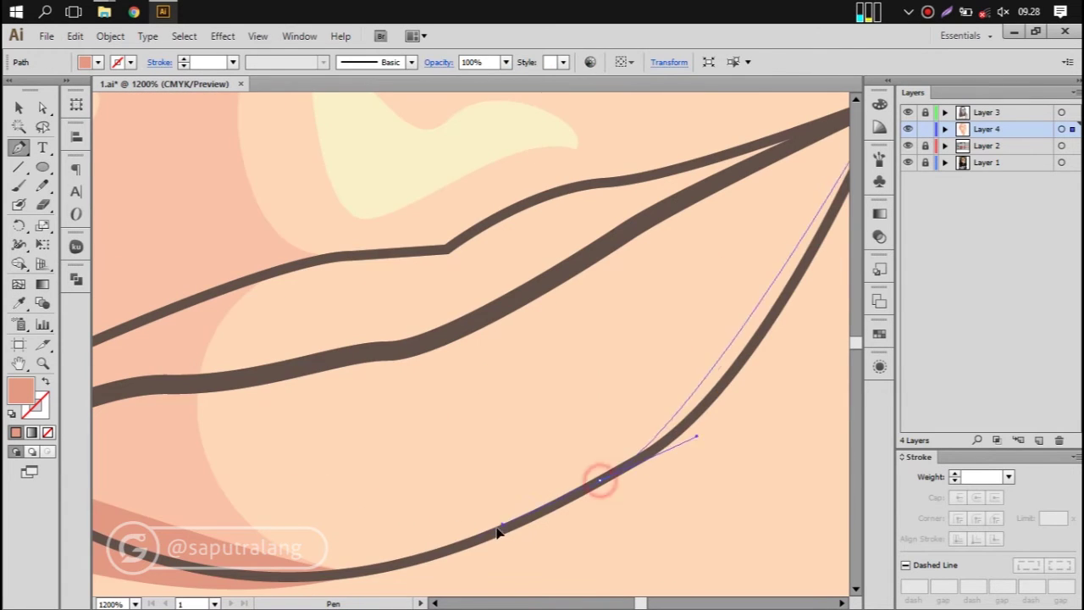
click(600, 482)
click(515, 487)
drag(438, 493, 428, 488)
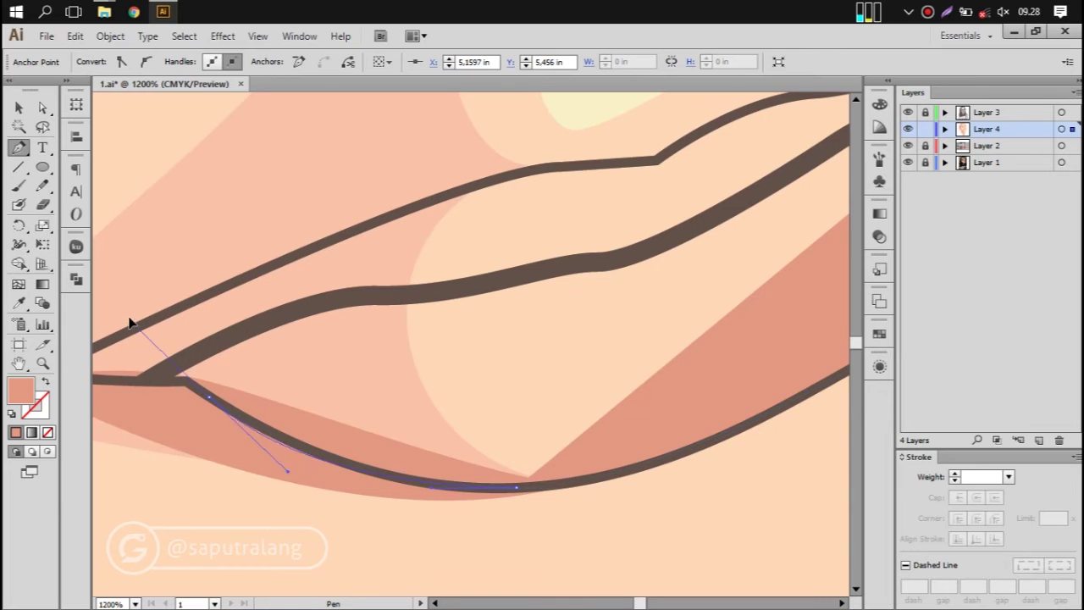
click(179, 383)
drag(181, 387, 471, 380)
click(472, 380)
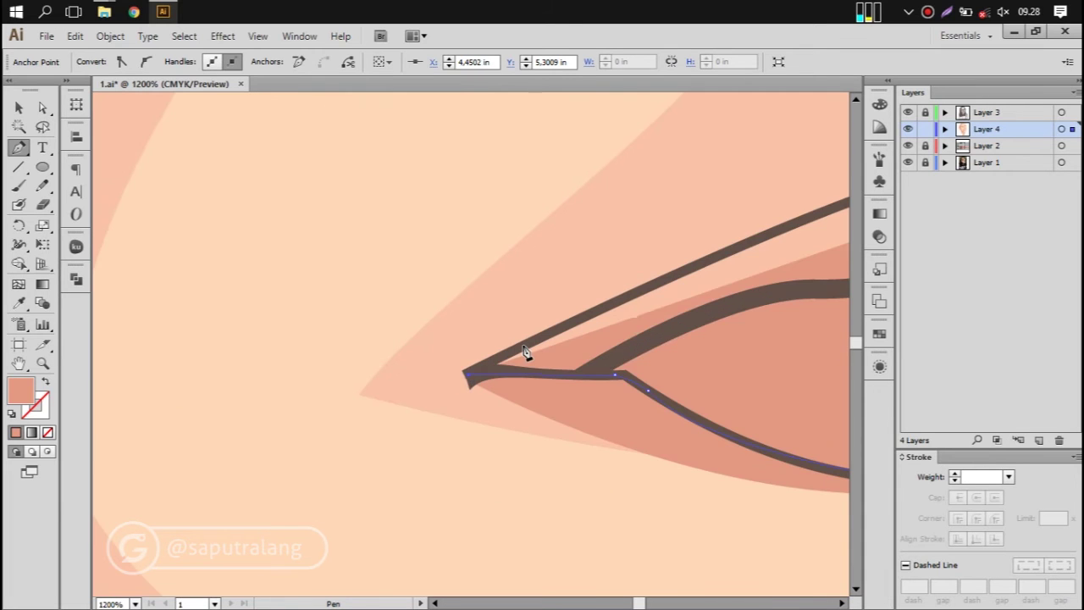
Step: Fill the lip shape pinkish coral from the swatches, then deselect
drag(802, 264, 299, 377)
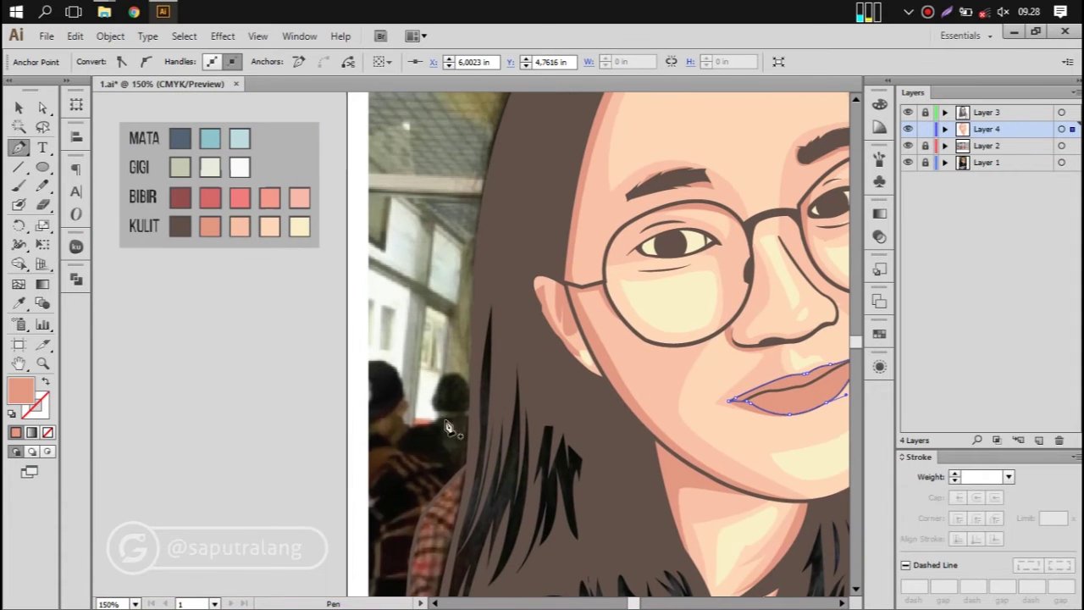
key(i)
click(212, 193)
click(161, 231)
click(161, 226)
click(218, 231)
key(ctrl+shift+a)
drag(710, 334, 506, 375)
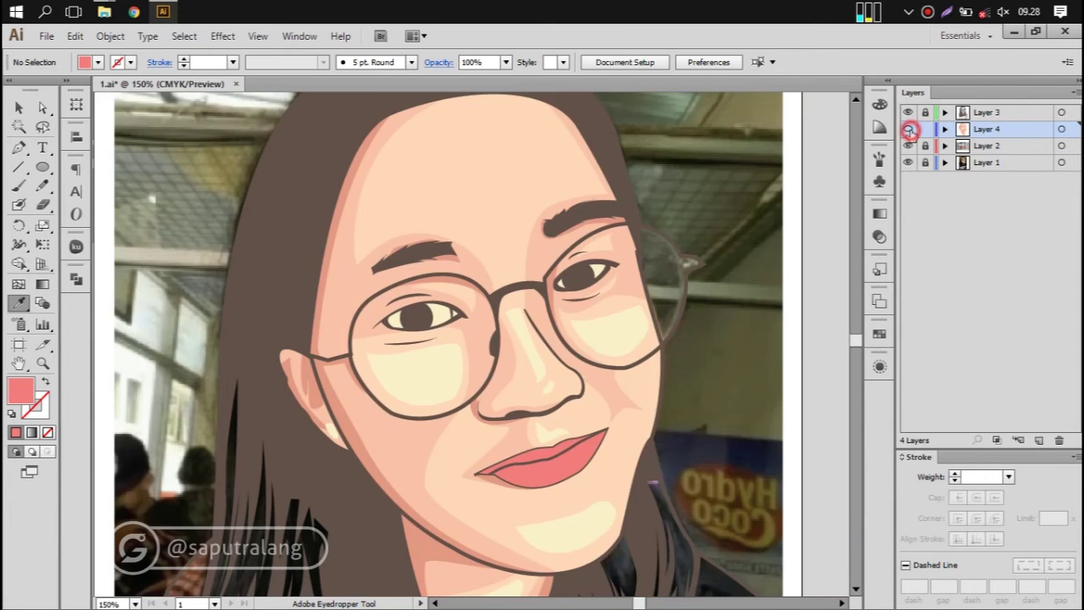
Step: Pen-draw a new curved path along the upper lip
key(p)
scroll(584, 453, up, 5)
click(439, 458)
drag(229, 505, 452, 466)
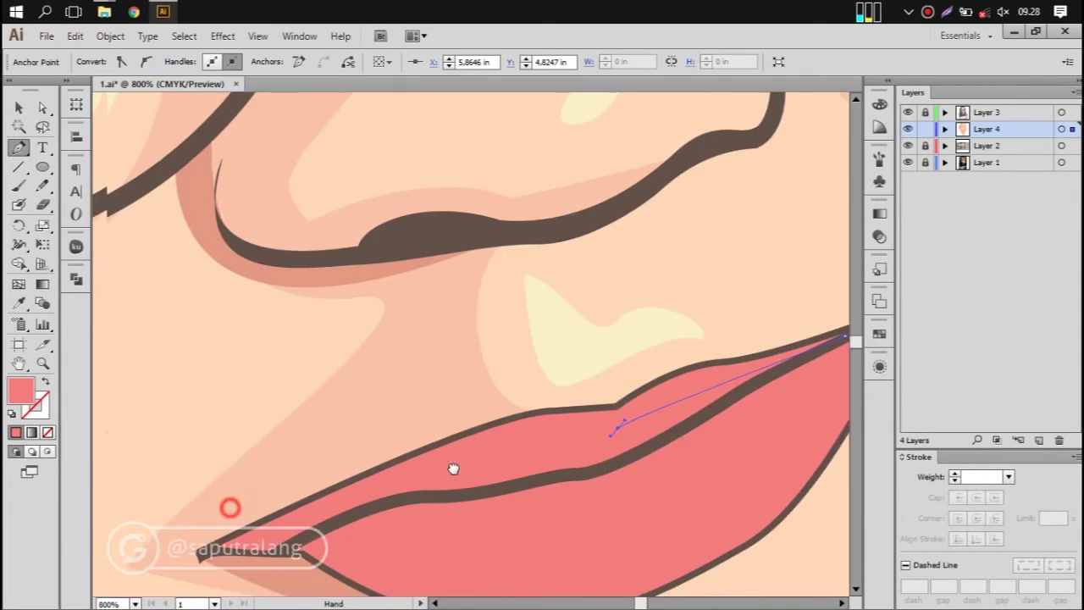
click(337, 507)
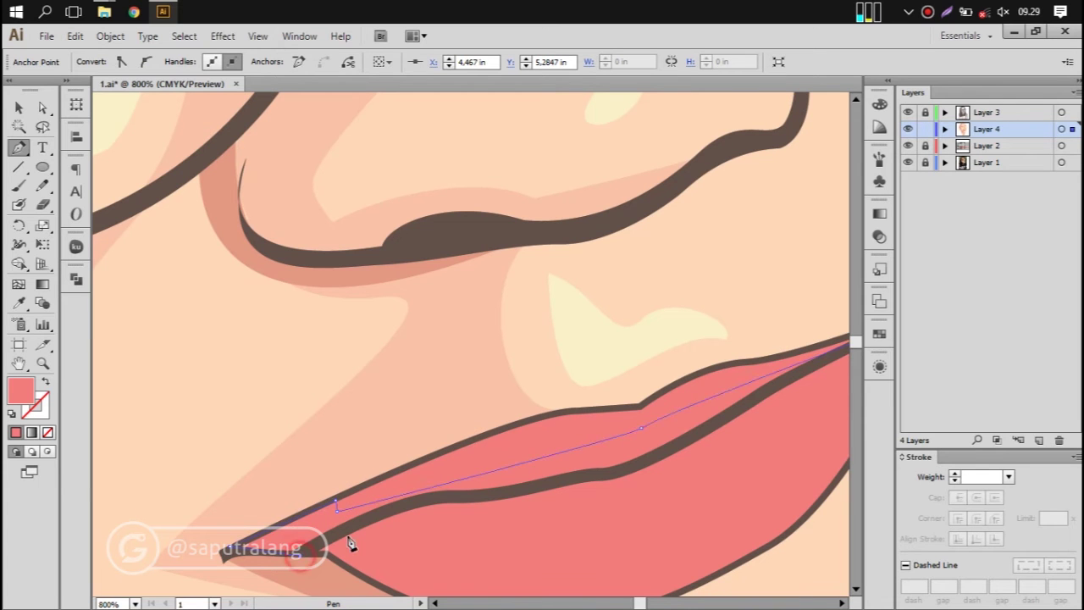
drag(807, 390, 544, 479)
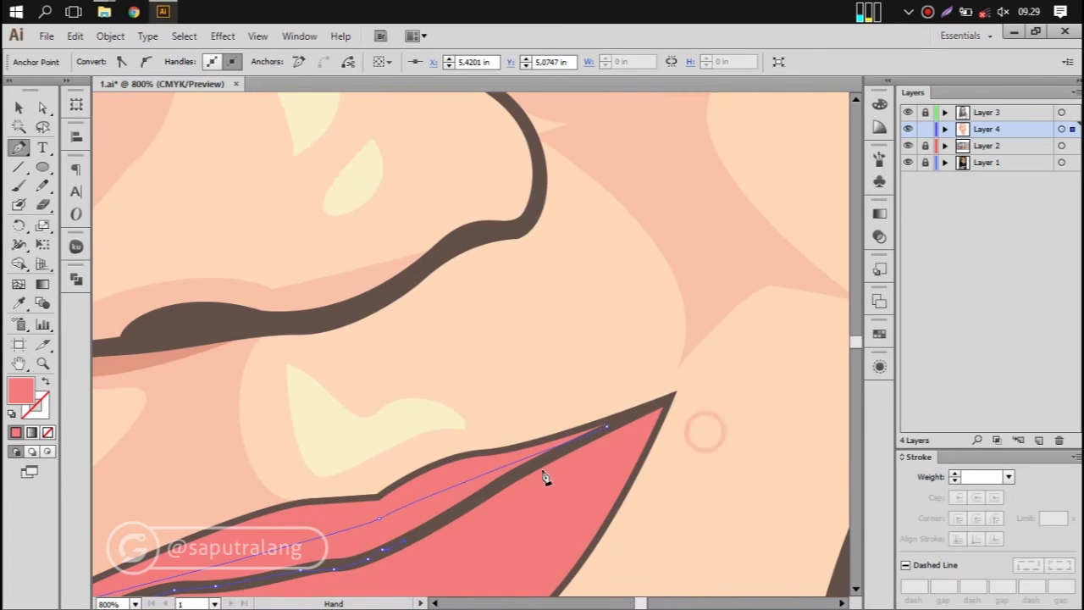
scroll(608, 431, down, 6)
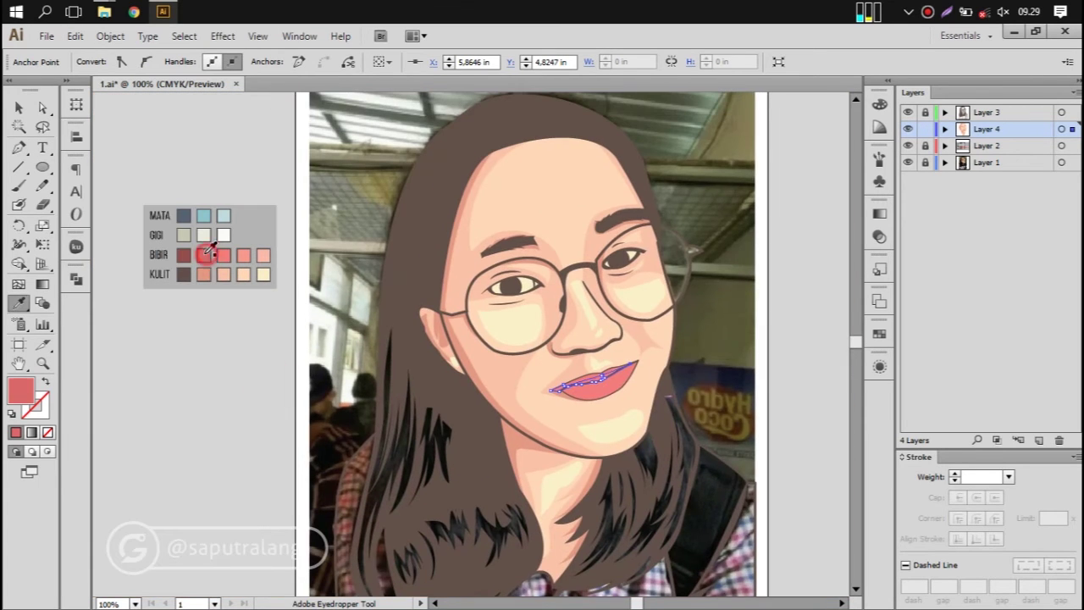
key(ctrl+shift+a)
Step: Outline a shadow shape along the lower lip line
scroll(551, 406, up, 4)
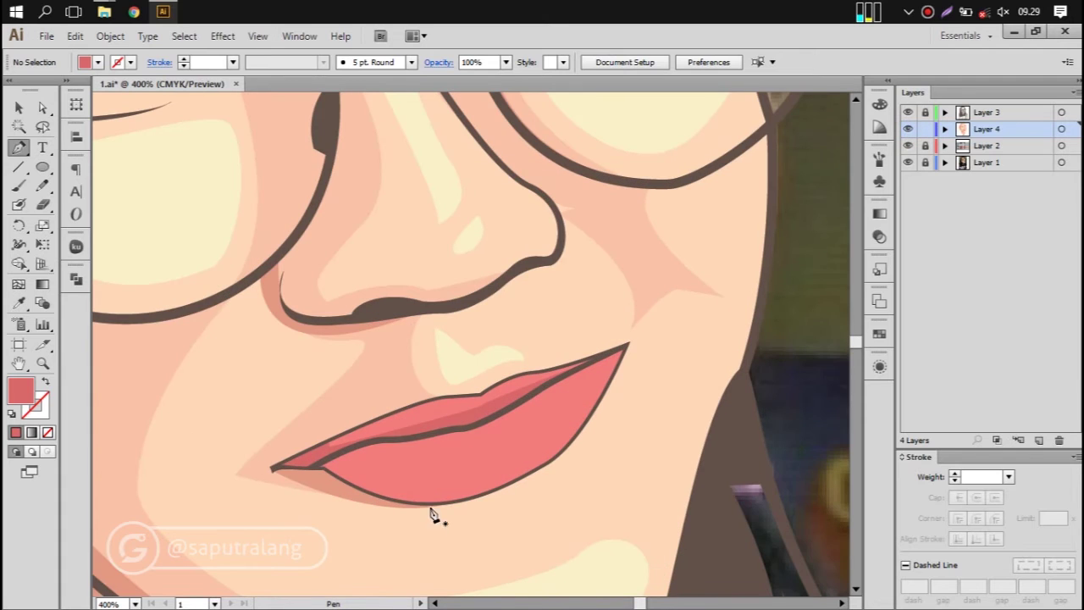
click(453, 501)
click(615, 350)
click(488, 404)
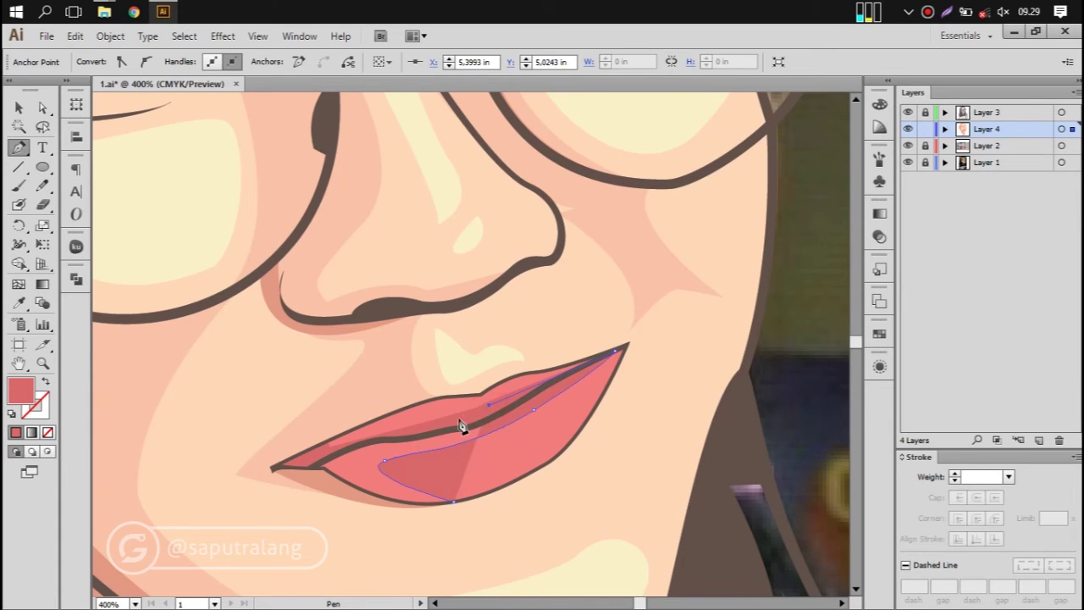
click(415, 428)
click(321, 457)
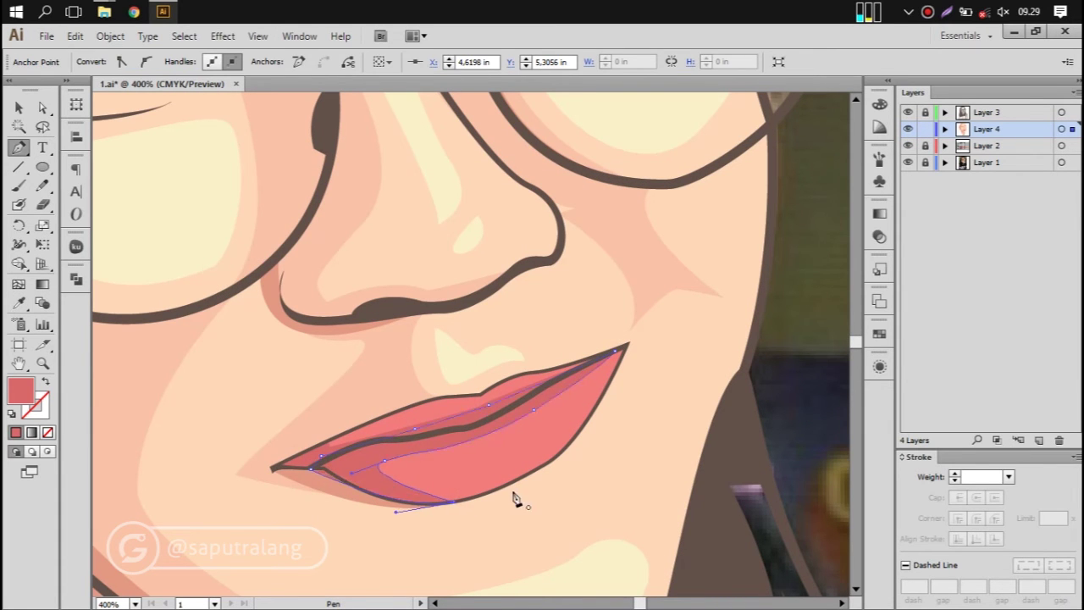
key(ctrl+1)
key(ctrl+shift+a)
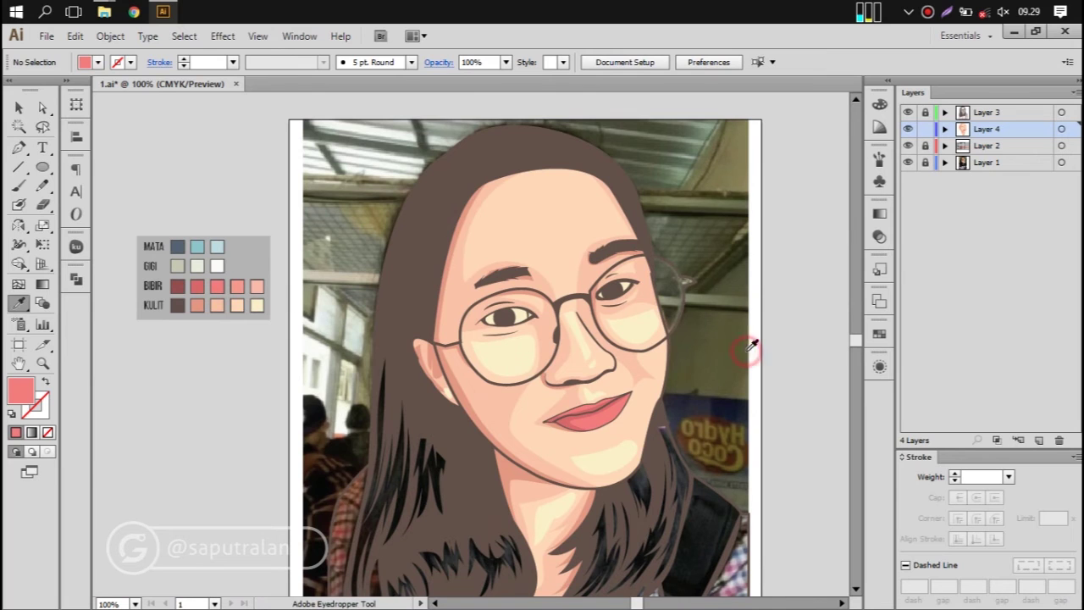
Step: Draw a closed darker rose shadow shape across the lower lip and sample its colour
key(p)
scroll(593, 415, up, 3)
scroll(592, 415, up, 2)
click(504, 398)
mouse_move(656, 343)
mouse_down()
mouse_move(693, 300)
mouse_move(661, 354)
mouse_up()
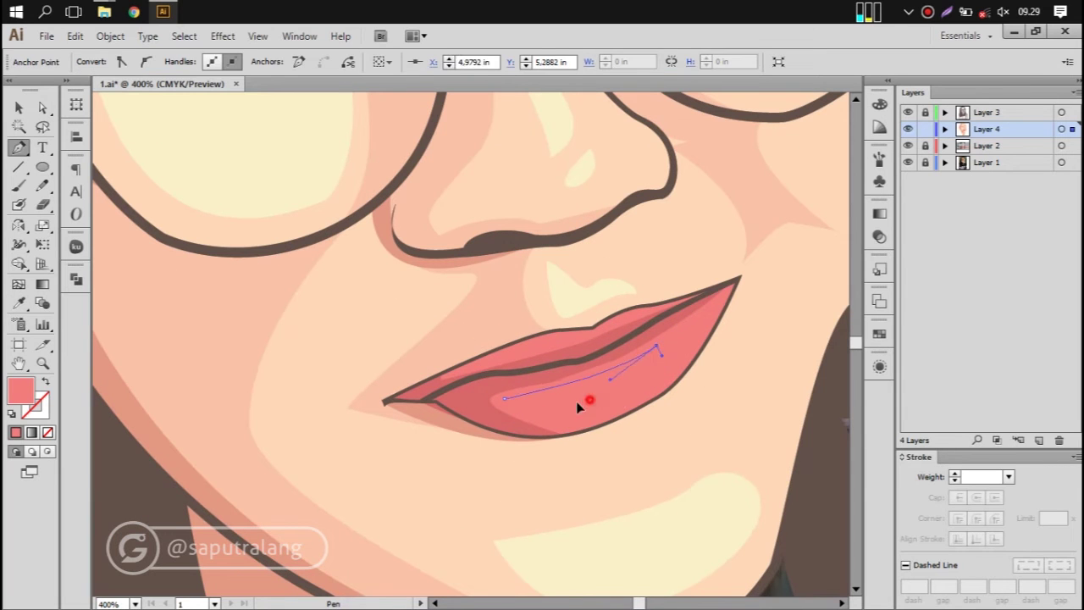
click(501, 399)
scroll(500, 399, down, 3)
key(i)
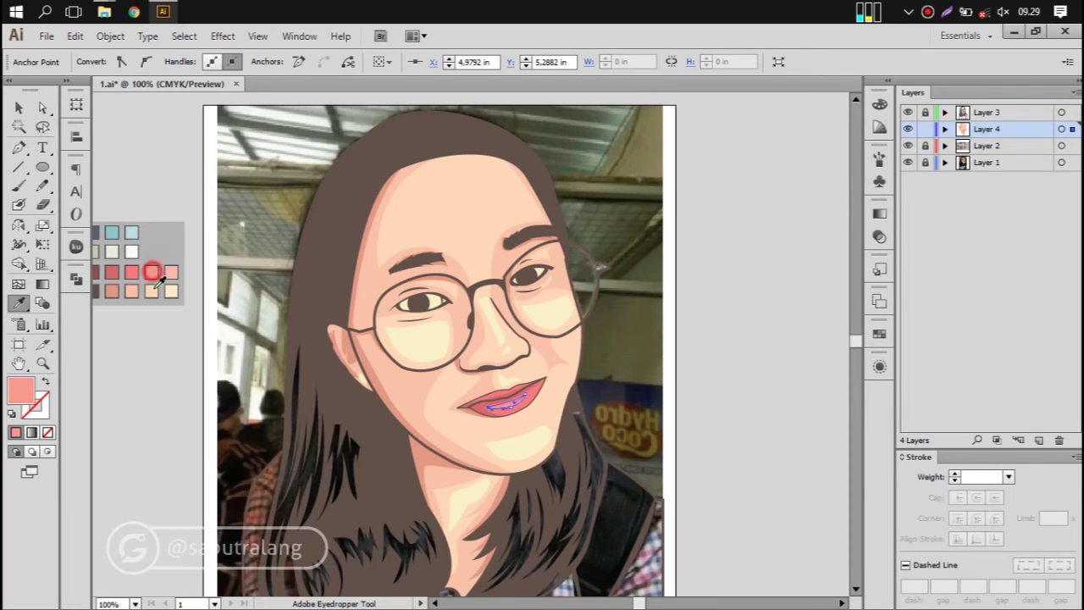
scroll(559, 474, up, 1)
scroll(559, 474, up, 2)
scroll(541, 474, up, 3)
Step: Begin the small light pink highlight streak inside the lower lip
key(p)
click(458, 464)
click(592, 430)
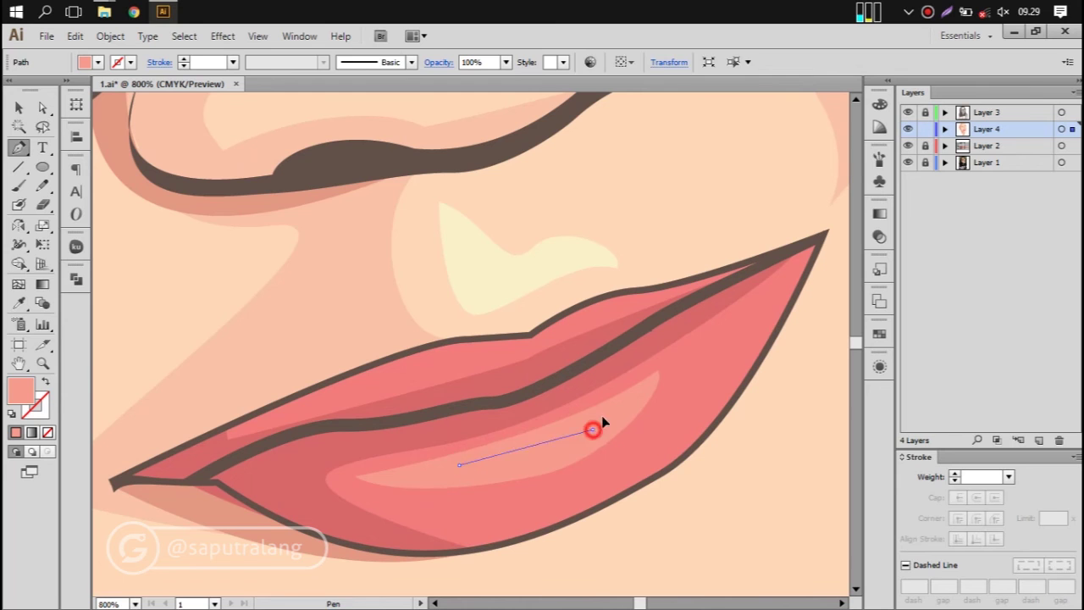
drag(593, 430, 574, 447)
scroll(438, 489, down, 3)
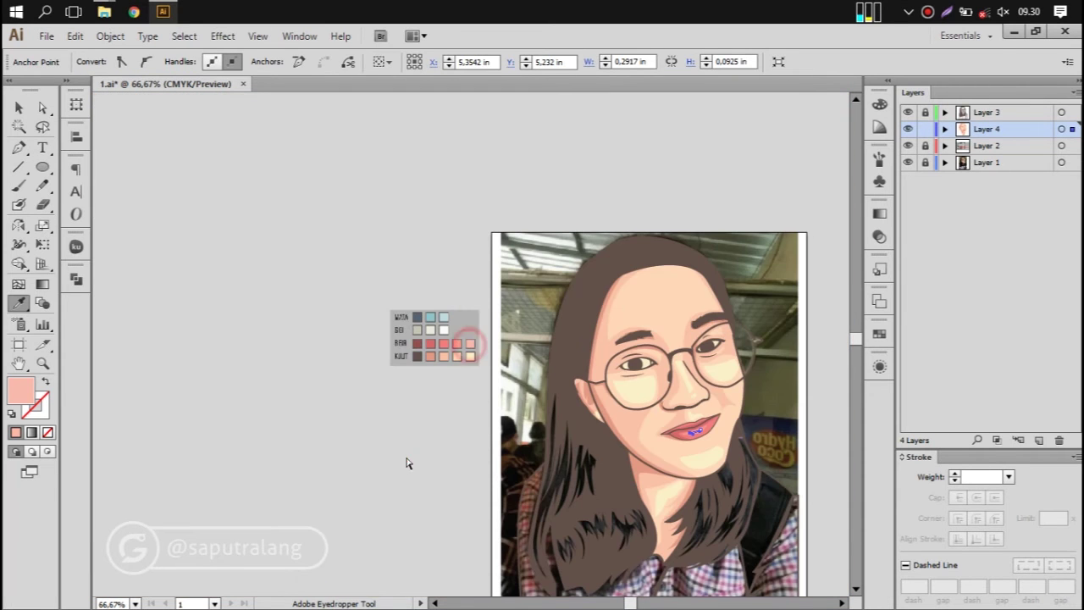
Step: Draw a thin highlight sliver on the upper lip and fill it from the palette
scroll(457, 449, up, 3)
scroll(414, 406, up, 2)
key(p)
scroll(273, 338, up, 3)
click(251, 339)
drag(412, 308, 430, 308)
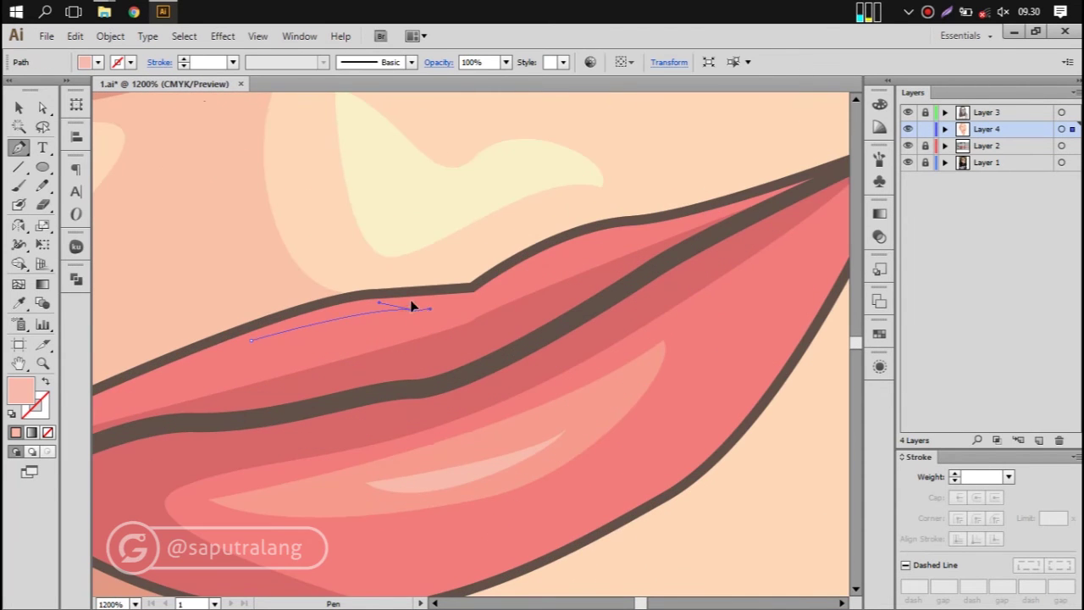
click(251, 339)
key(i)
click(381, 457)
Step: Pen-draw small closed accent shapes in both eyes' inner corners
scroll(757, 387, down, 4)
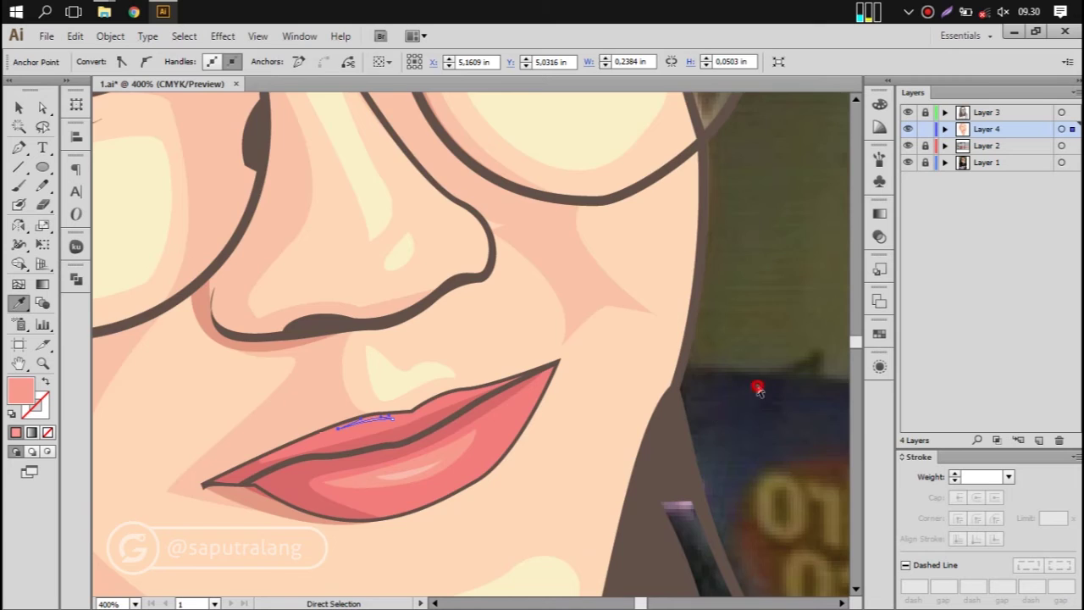
scroll(779, 375, down, 3)
scroll(508, 338, up, 1)
scroll(324, 241, up, 5)
key(p)
click(324, 243)
click(340, 309)
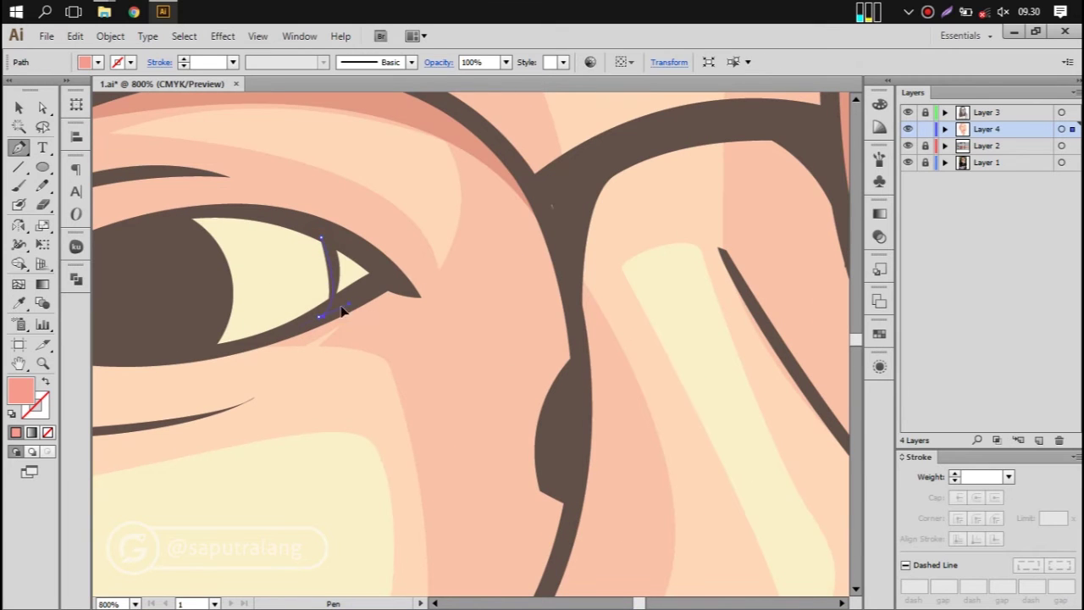
click(325, 243)
scroll(556, 286, down, 4)
scroll(396, 278, up, 4)
click(377, 267)
drag(385, 344, 411, 343)
click(378, 276)
scroll(378, 276, down, 3)
Step: Fill the eye-corner accent pink, lock Layer 4 and make Layer 3 active
scroll(378, 276, down, 2)
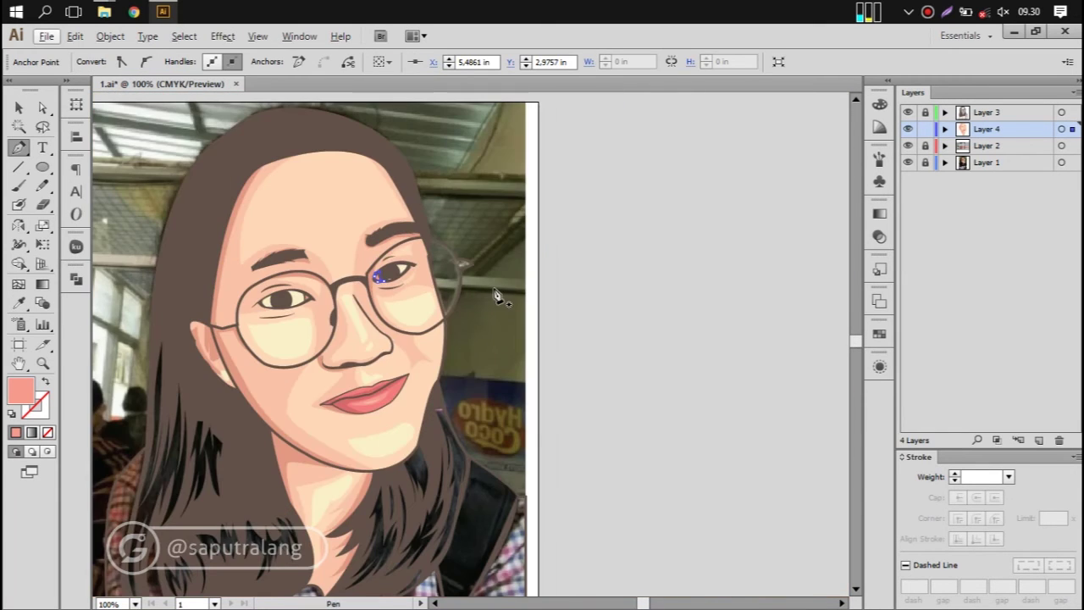
ctrl+click(573, 278)
drag(573, 279, 679, 381)
scroll(588, 299, up, 5)
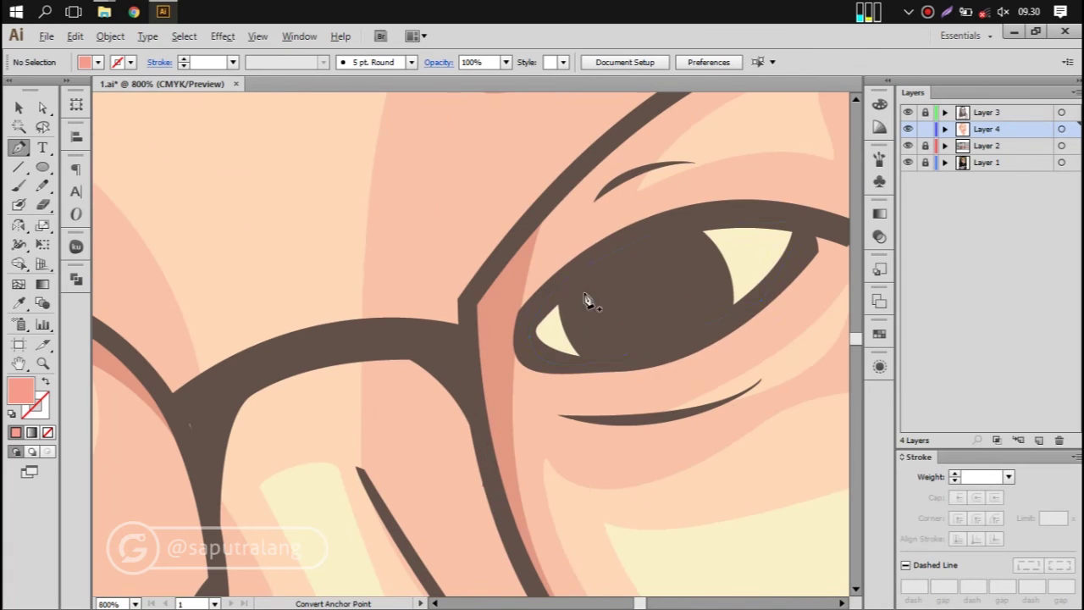
ctrl+click(555, 306)
click(924, 129)
click(520, 315)
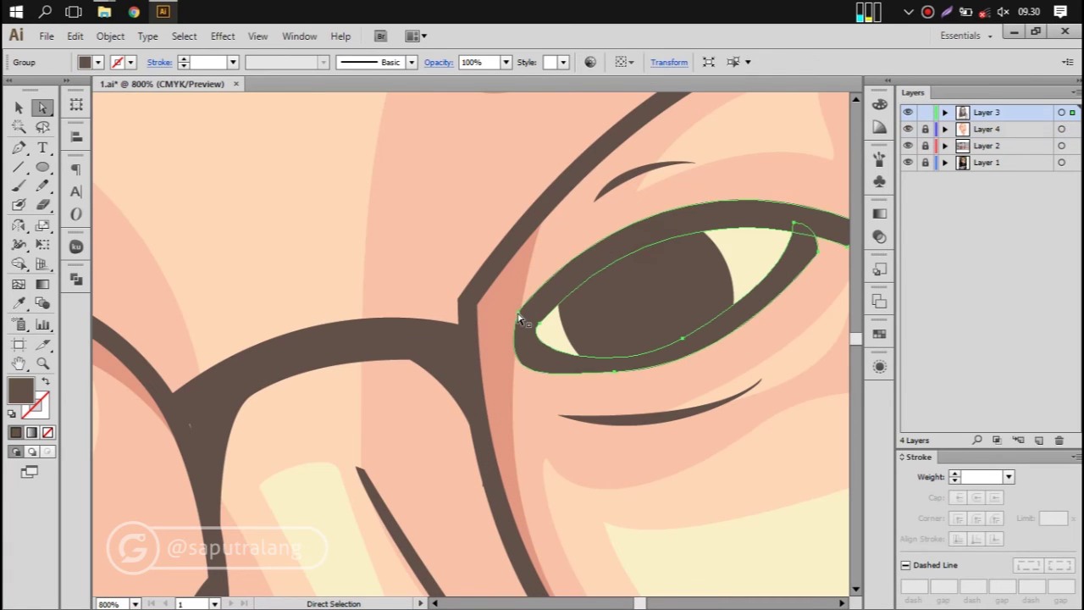
Step: Drag the right eye-liner anchors and handles to adjust the upper eyelid curve
drag(539, 321, 542, 338)
drag(677, 176, 646, 145)
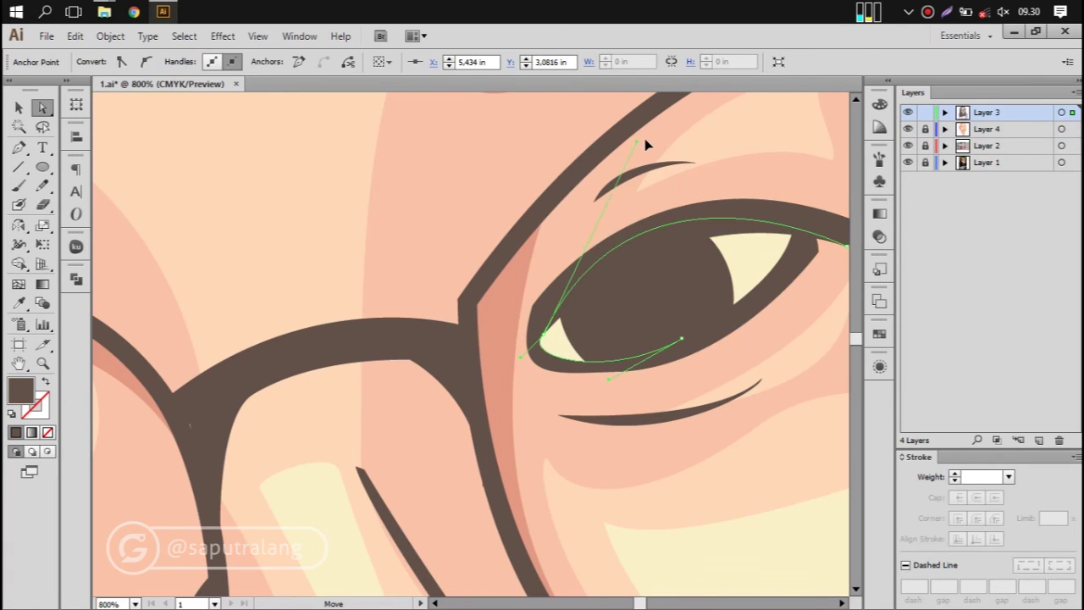
drag(527, 358, 543, 370)
click(532, 306)
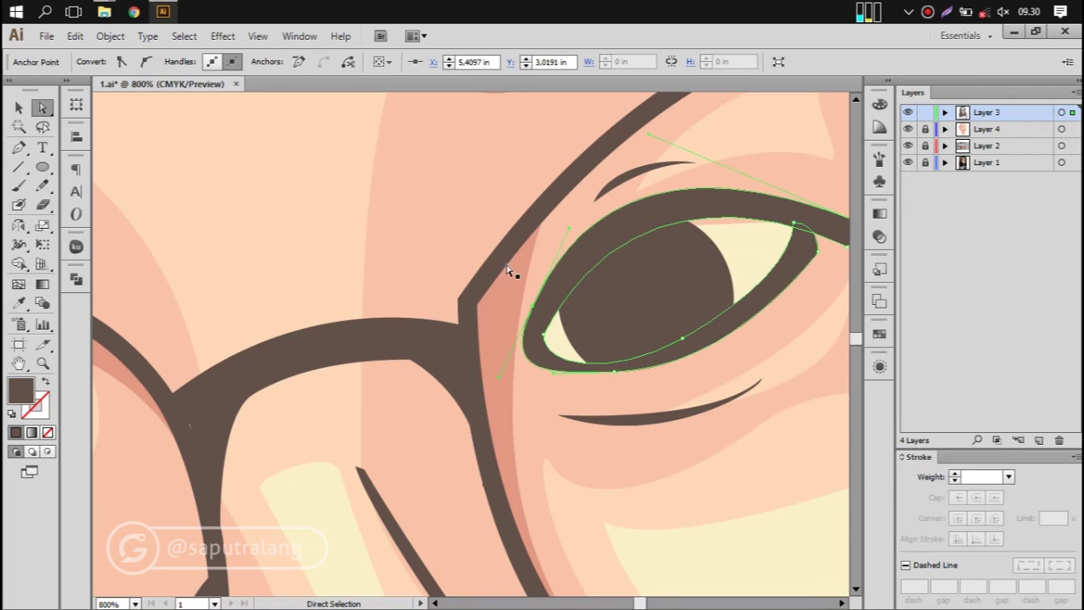
scroll(539, 314, down, 4)
scroll(539, 313, down, 3)
key(ctrl+shift+a)
scroll(497, 307, up, 1)
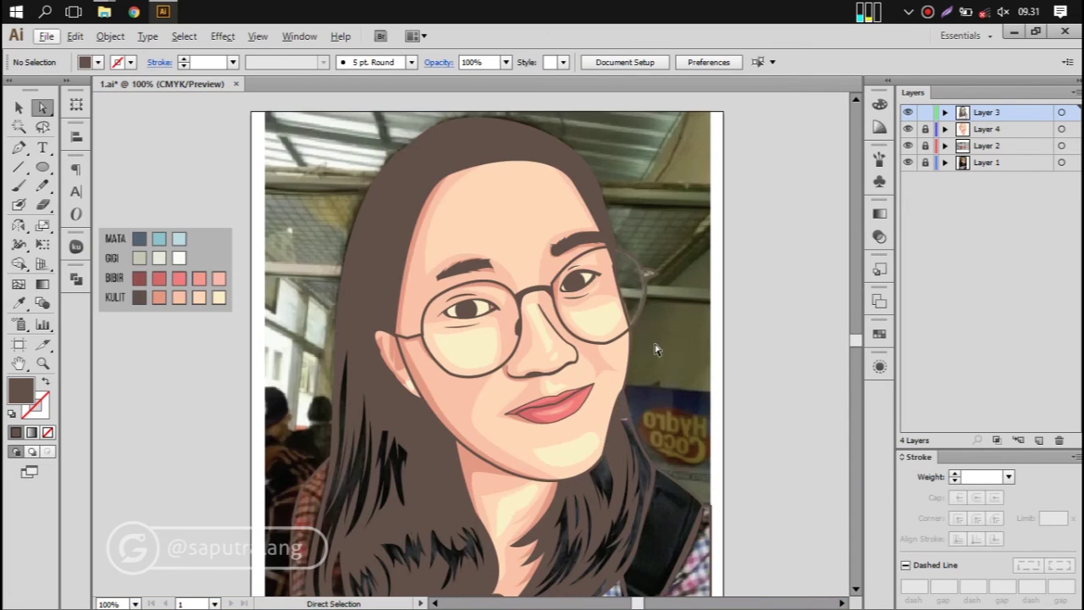
scroll(497, 307, up, 4)
click(498, 306)
scroll(665, 242, up, 2)
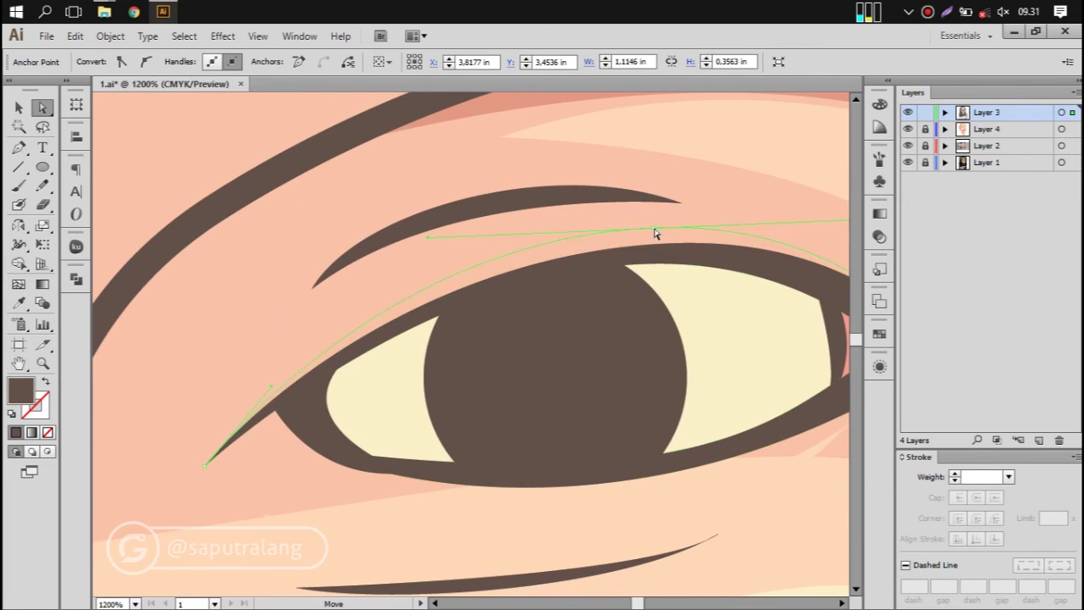
scroll(531, 360, down, 4)
scroll(531, 359, down, 2)
scroll(532, 360, down, 1)
Step: Rotate the right eye's iris to match the eye's tilt
scroll(495, 356, up, 1)
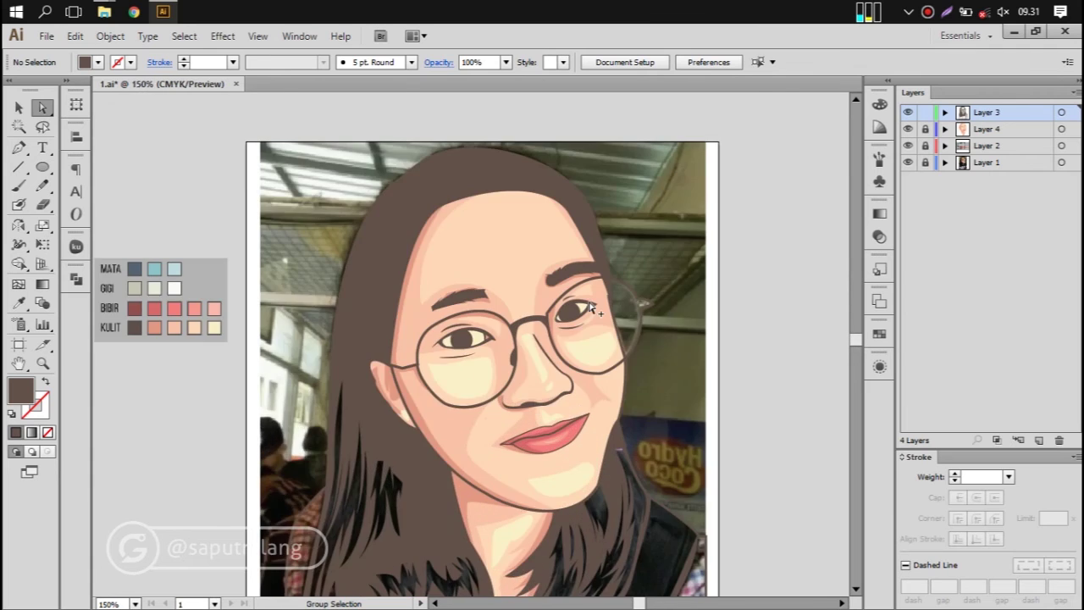
scroll(496, 355, up, 6)
click(498, 339)
key(v)
drag(556, 415, 571, 393)
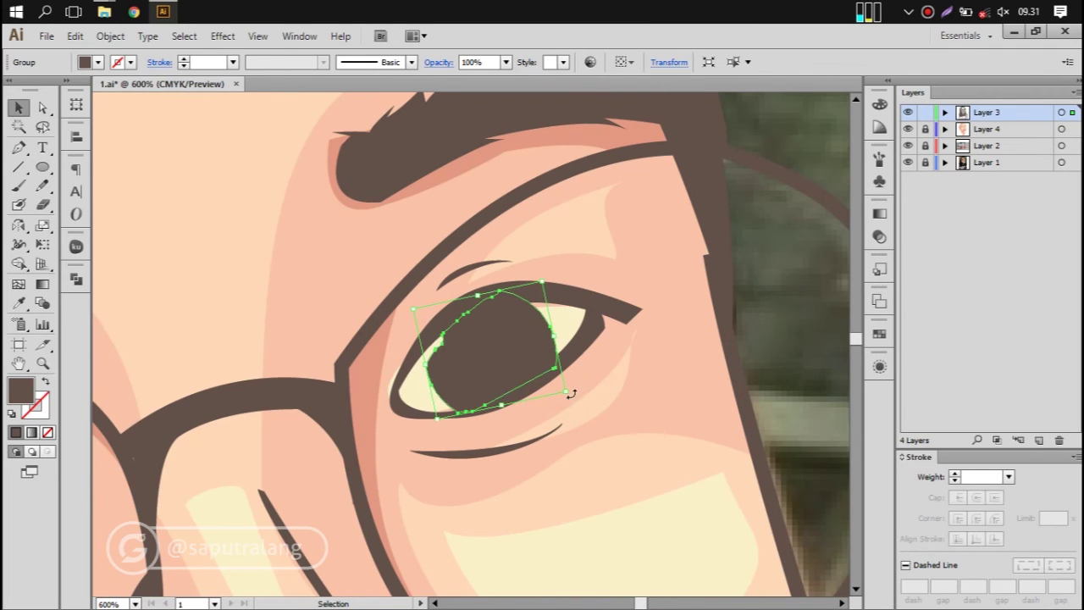
key(a)
key(ctrl+shift+a)
Step: Move the notch anchor on the iris's upper-left edge to smooth its outline
scroll(508, 373, down, 1)
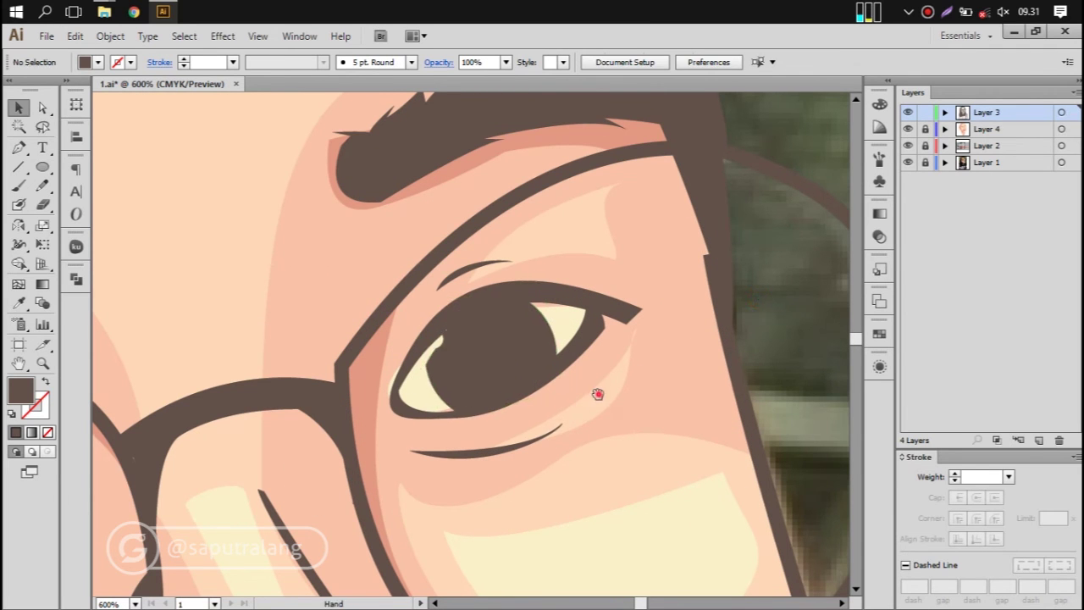
scroll(500, 364, down, 2)
scroll(491, 355, down, 2)
scroll(463, 331, up, 8)
key(a)
scroll(463, 330, up, 1)
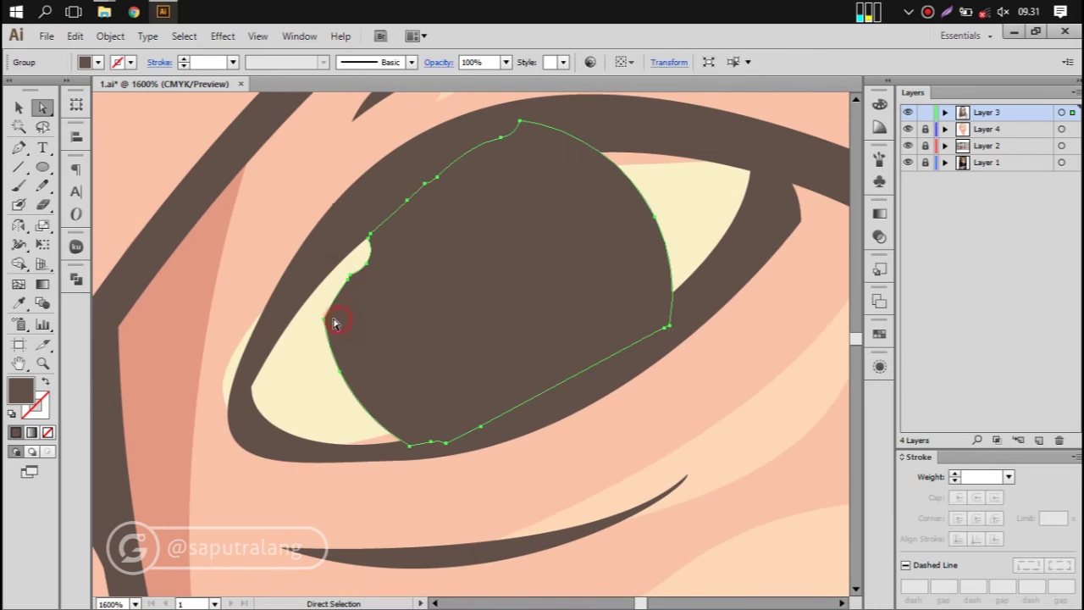
click(315, 278)
drag(339, 235, 369, 270)
scroll(689, 278, down, 5)
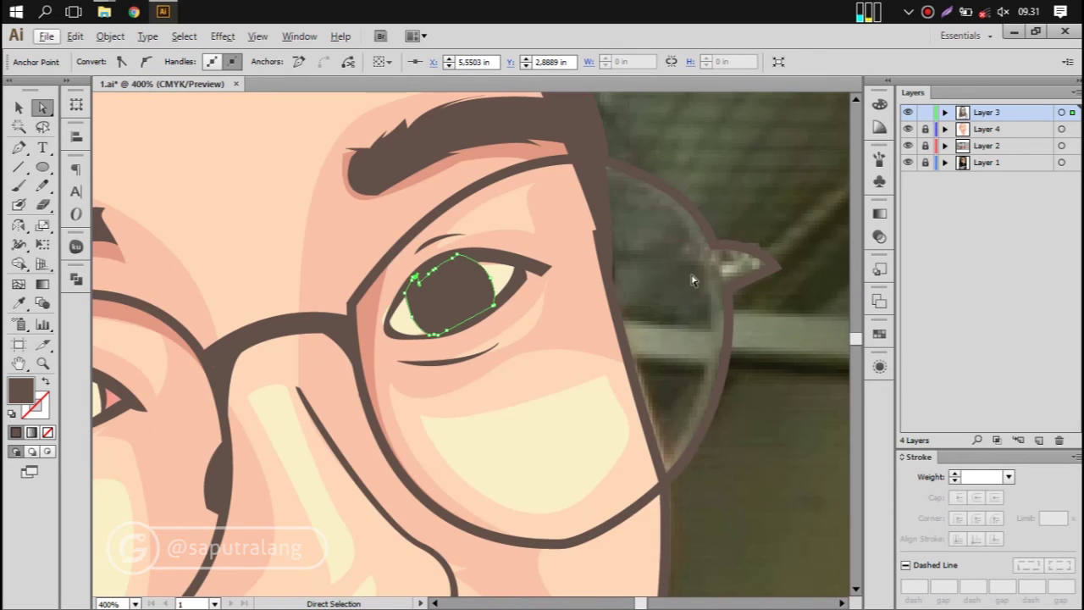
key(ctrl+shift+a)
Step: Rotate the whole right-hand eye group slightly clockwise
scroll(689, 338, down, 2)
scroll(624, 416, down, 2)
scroll(603, 406, up, 1)
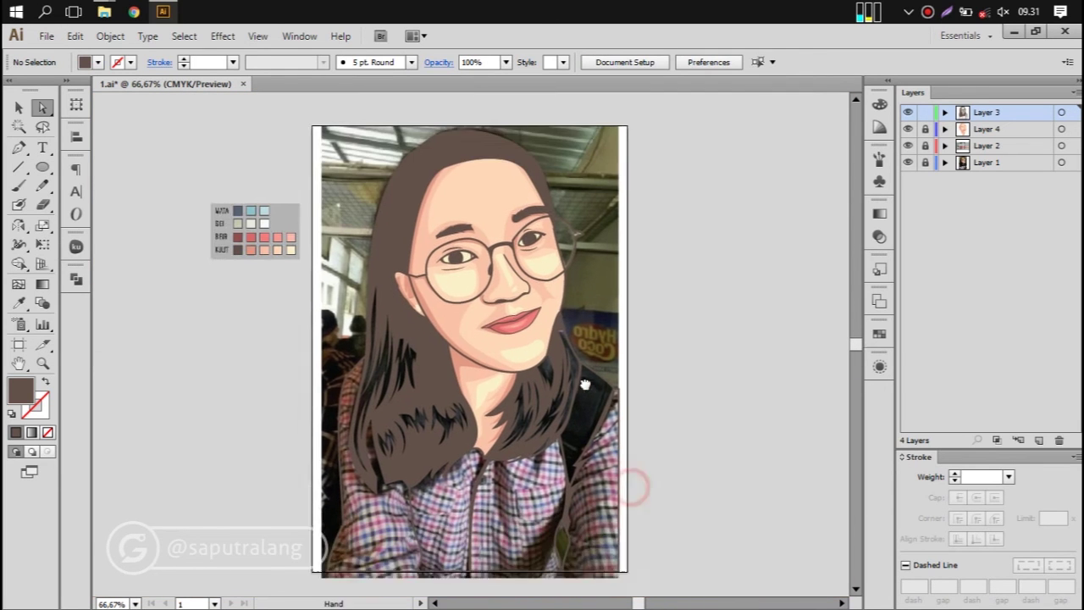
scroll(573, 322, up, 6)
click(551, 210)
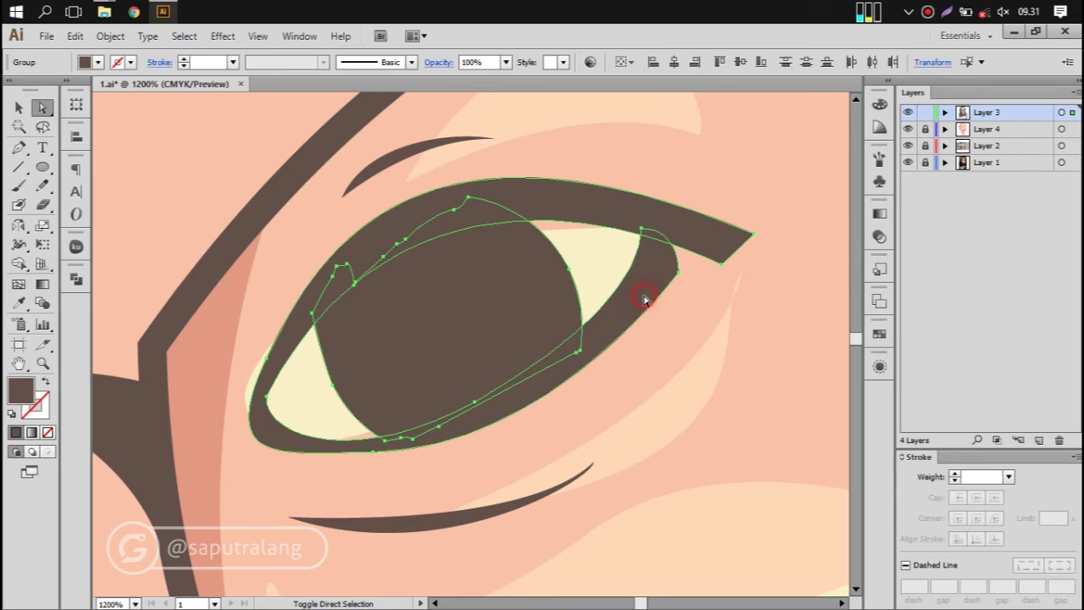
key(v)
drag(770, 242, 768, 188)
key(ctrl+shift+a)
scroll(515, 322, down, 8)
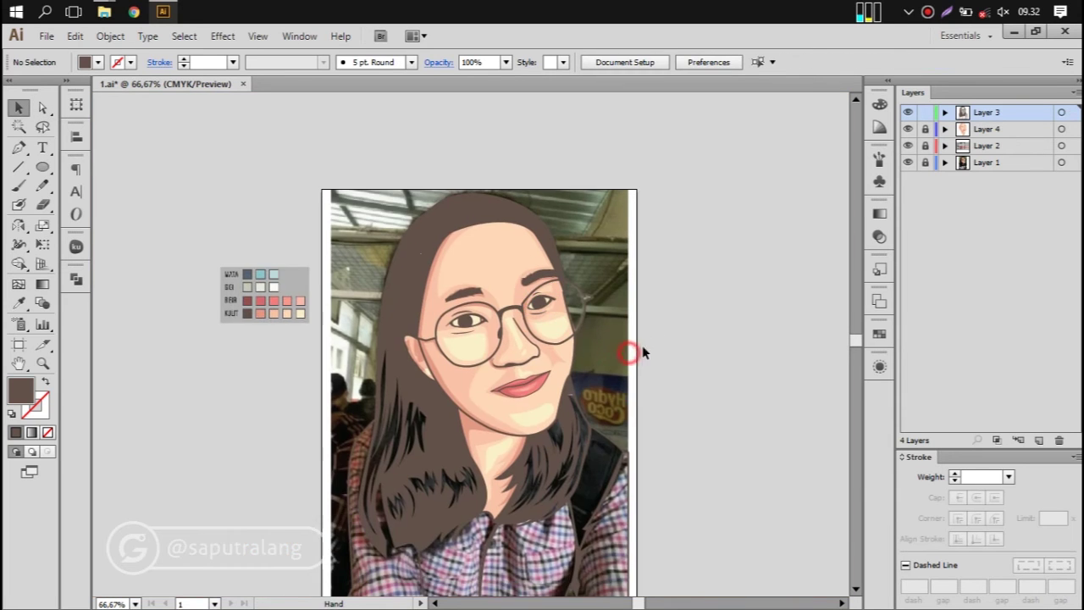
scroll(514, 318, up, 1)
Step: Turn off Layer 1's visibility so the reference photo is hidden
click(906, 162)
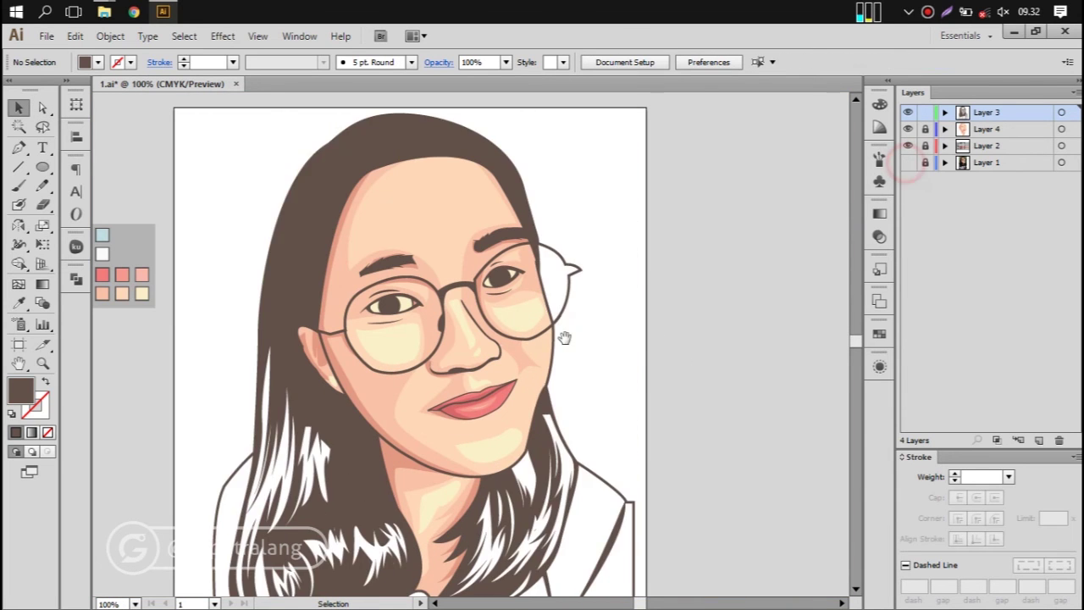
scroll(592, 330, down, 1)
scroll(450, 226, up, 6)
scroll(382, 258, up, 2)
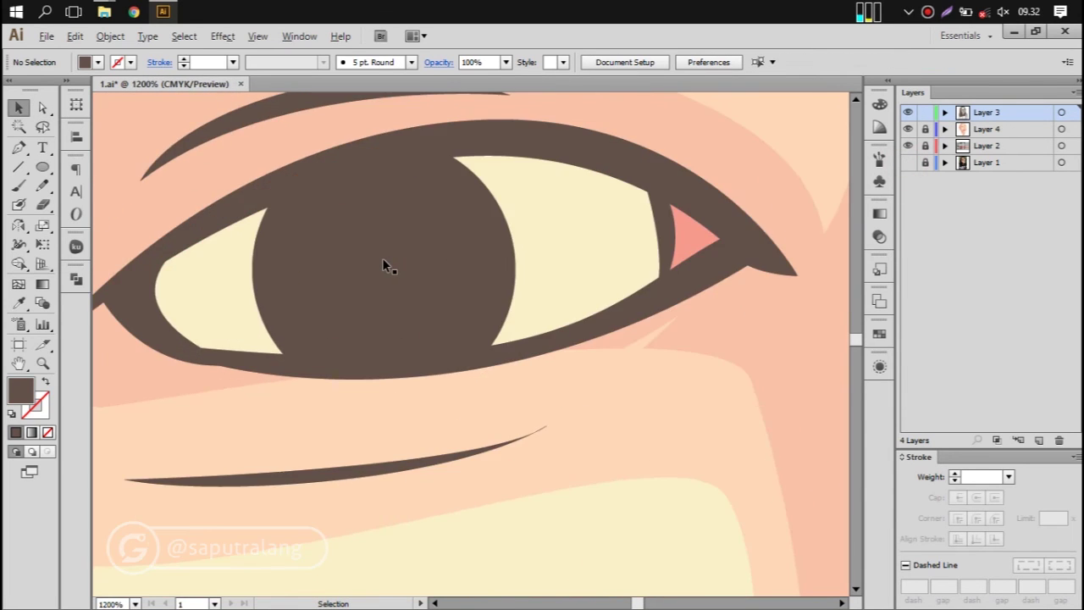
Step: Select and deselect the left eye's pupil group while reviewing the finished portrait
click(438, 284)
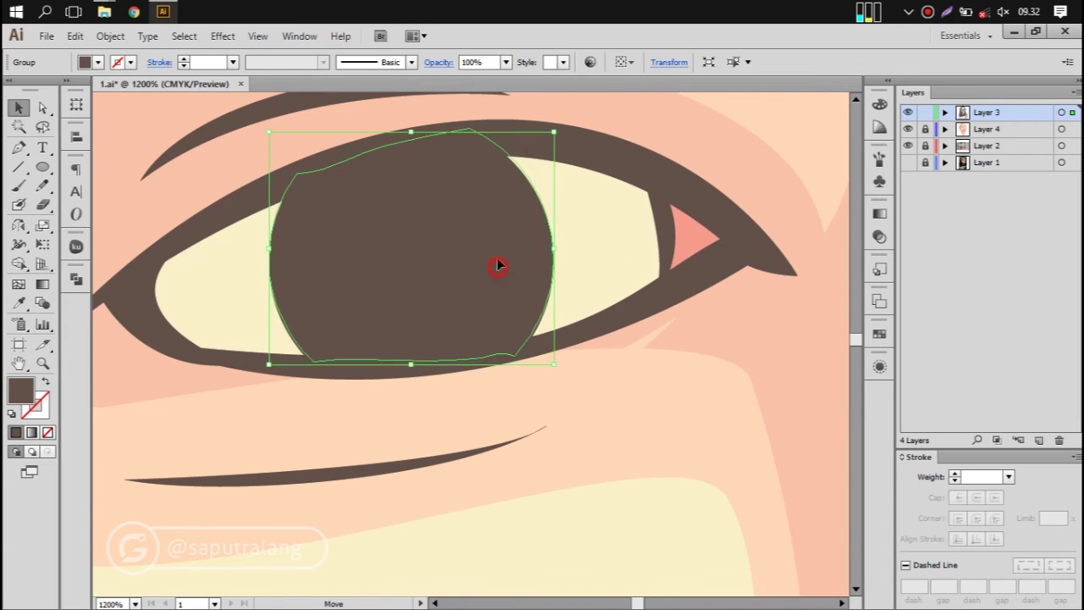
scroll(496, 263, down, 6)
click(267, 238)
scroll(266, 239, down, 2)
scroll(356, 384, up, 1)
scroll(356, 384, up, 1)
scroll(356, 384, down, 1)
scroll(562, 358, down, 1)
scroll(593, 440, up, 1)
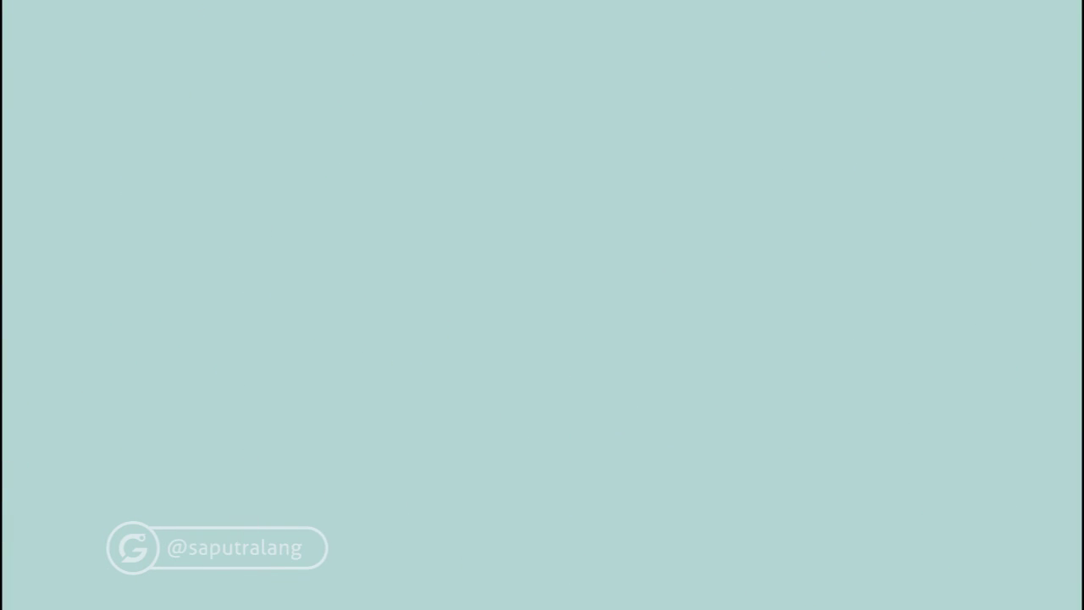